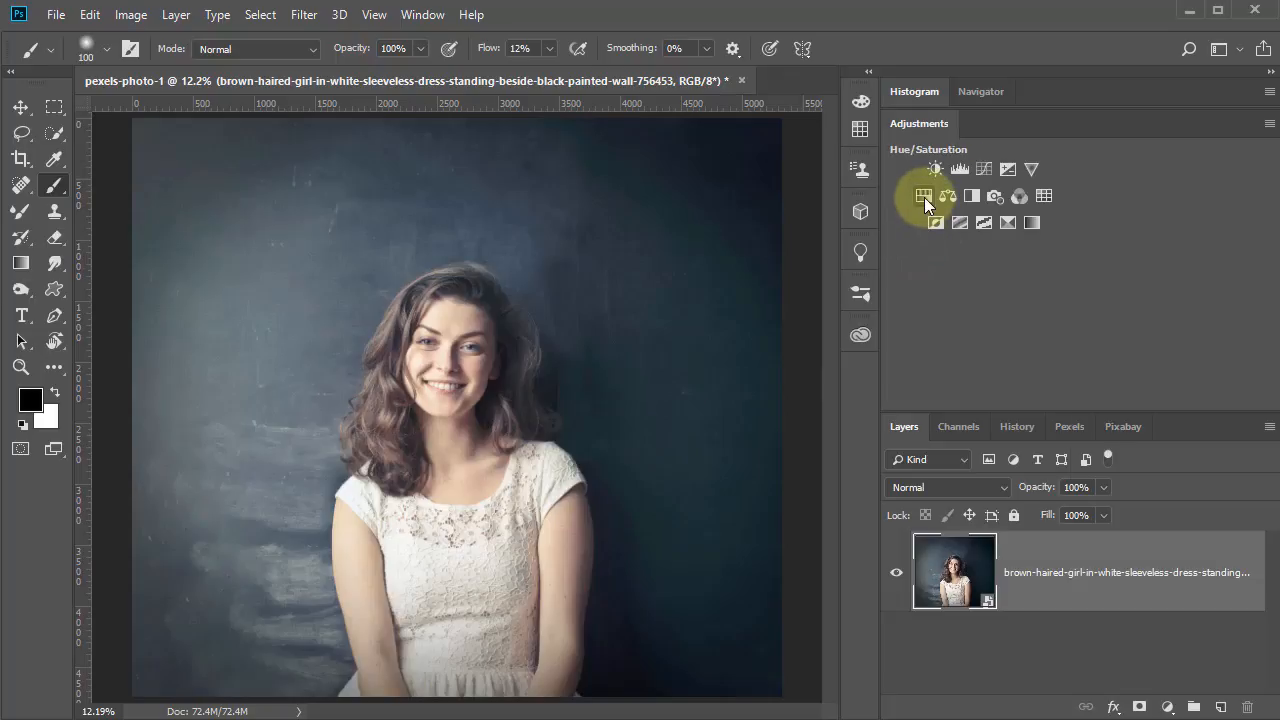
Step: Add a Hue/Saturation adjustment layer and raise the Reds saturation to +37 with the on-image adjustment on the face and hair
{"action": "left_click", "coordinate": [924, 197]}
{"action": "left_click_drag", "start_coordinate": [1160, 303], "coordinate": [803, 283]}
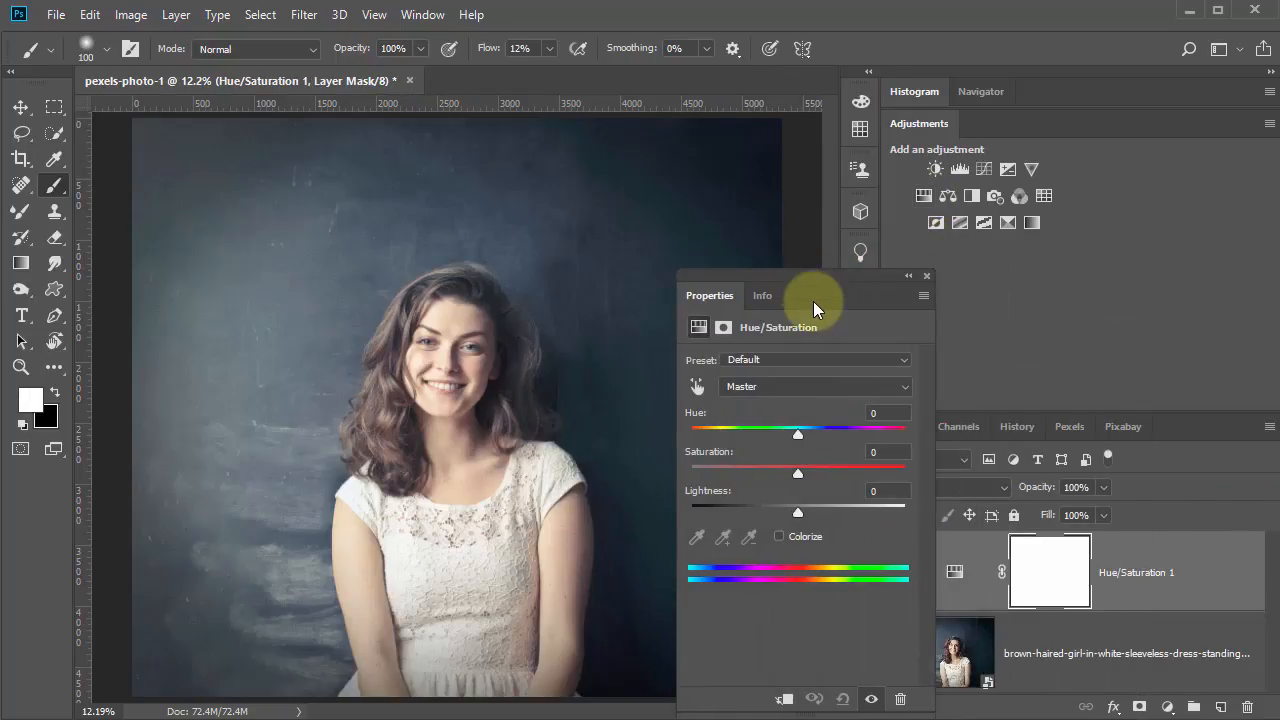
{"action": "left_click", "coordinate": [699, 392]}
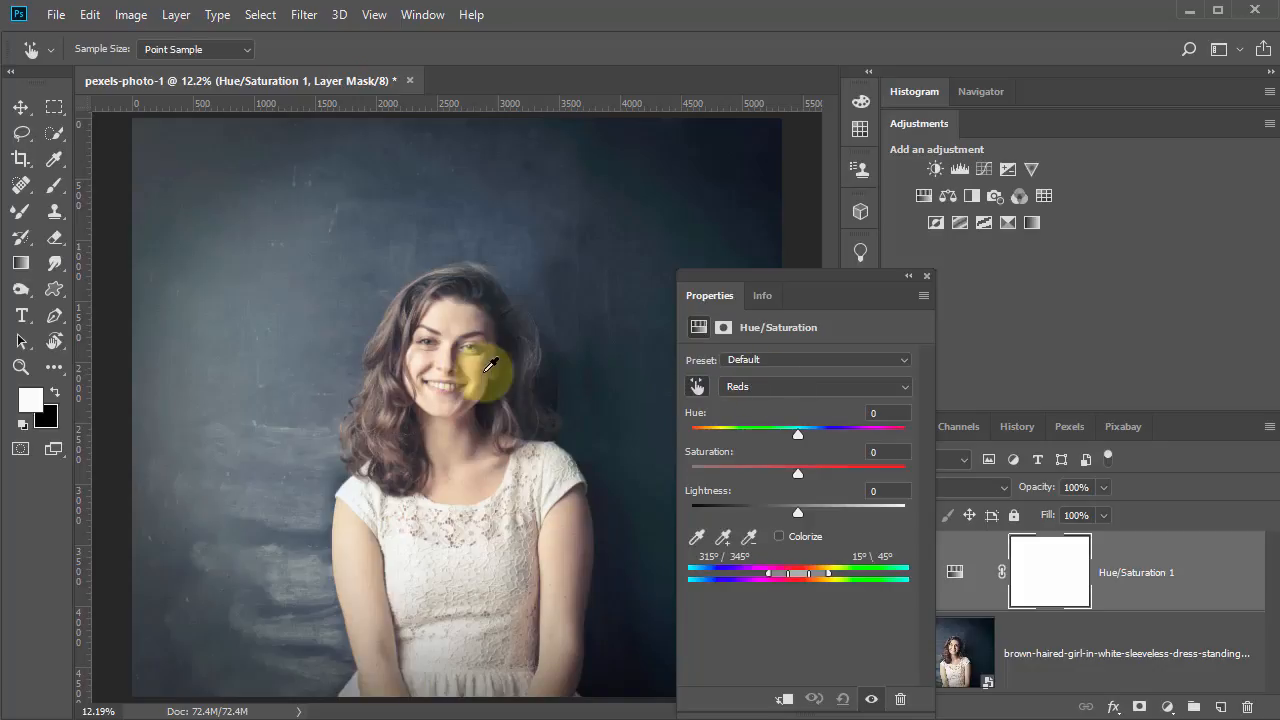
{"action": "left_click_drag", "start_coordinate": [472, 375], "coordinate": [504, 386]}
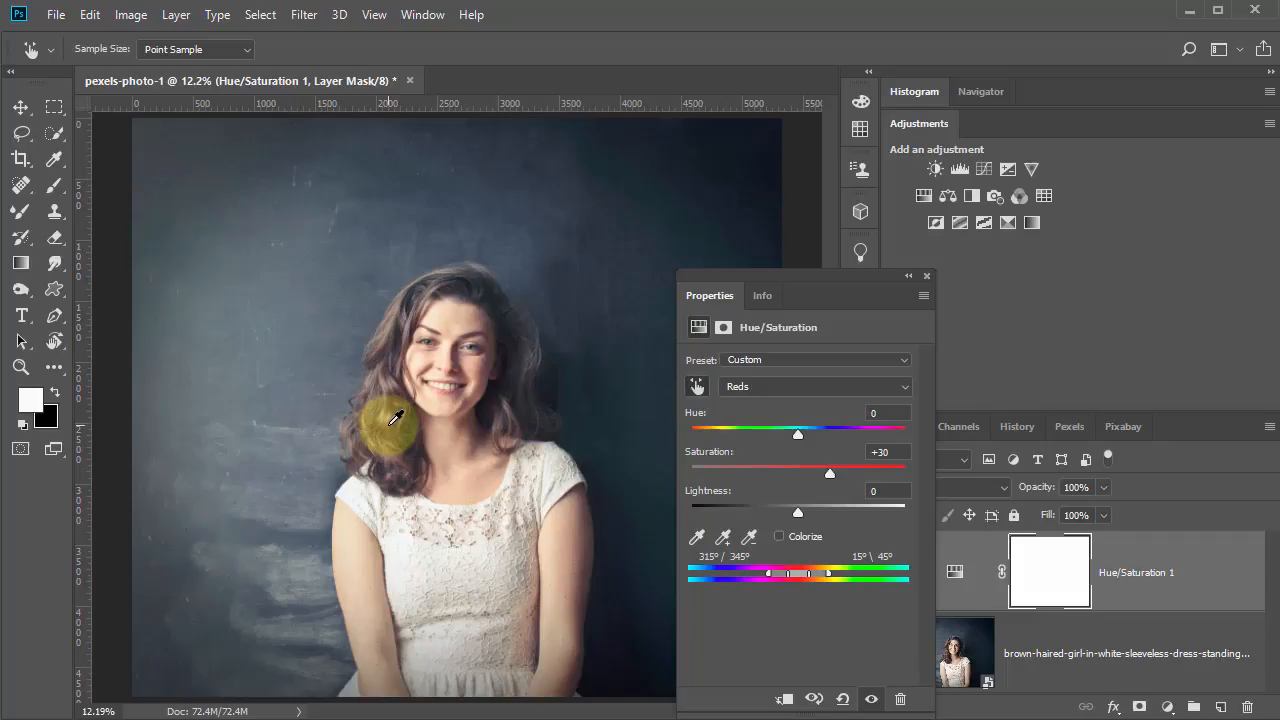
{"action": "left_click_drag", "start_coordinate": [390, 430], "coordinate": [397, 435]}
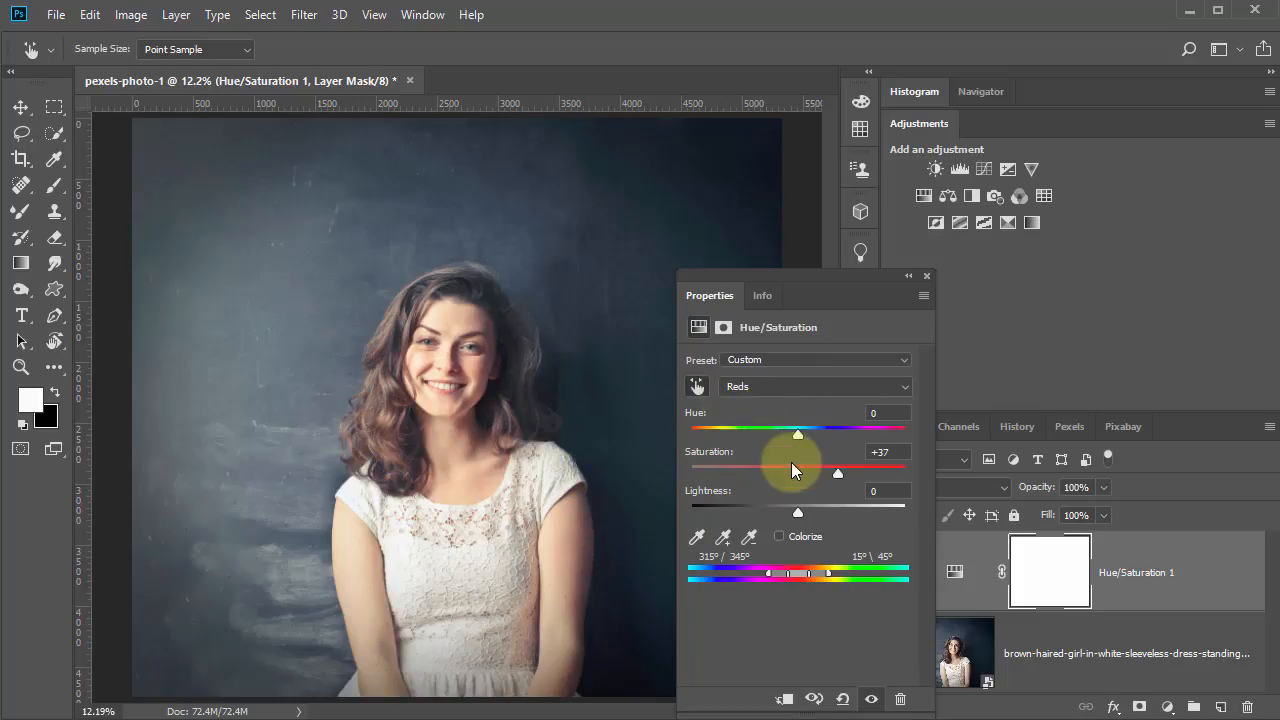
{"action": "left_click", "coordinate": [928, 276]}
{"action": "key", "text": "b"}
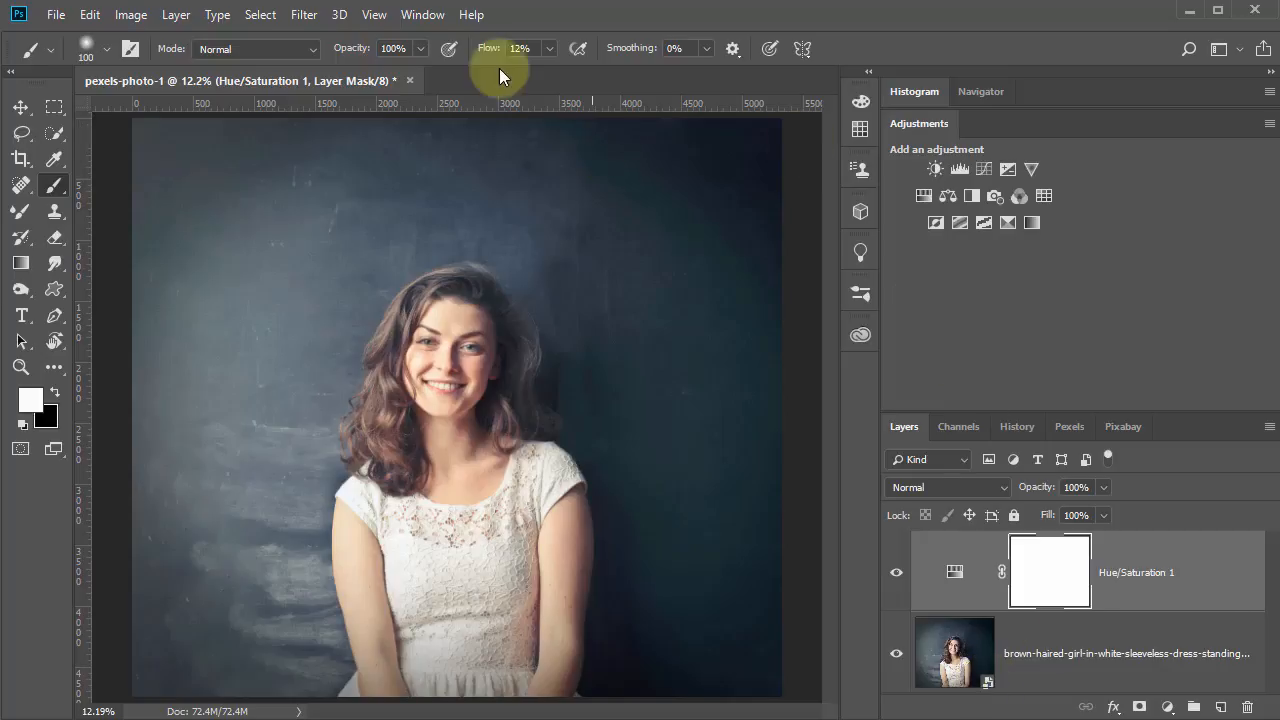
{"action": "left_click", "coordinate": [423, 14]}
{"action": "mouse_move", "coordinate": [442, 104]}
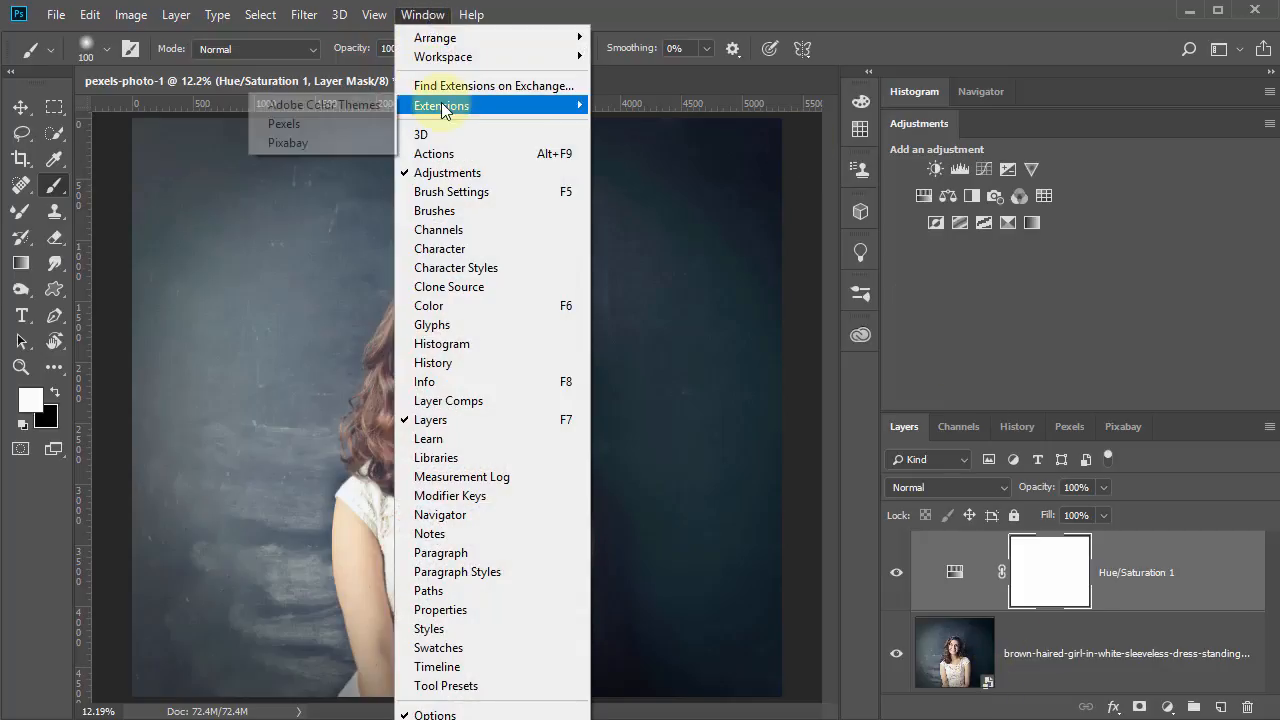
{"action": "left_click", "coordinate": [912, 45]}
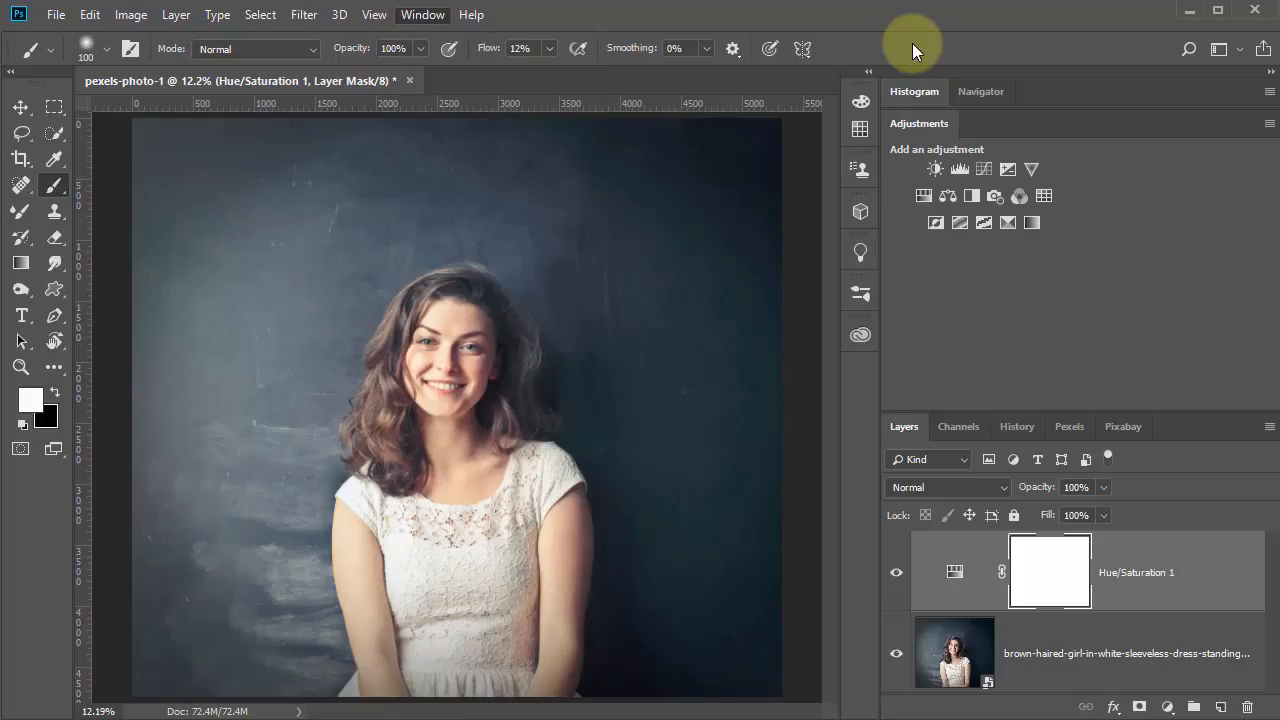
Step: Select the photo layer's full extent and copy it to a new pixel layer beneath the Hue/Saturation adjustment
{"action": "left_click", "coordinate": [937, 658]}
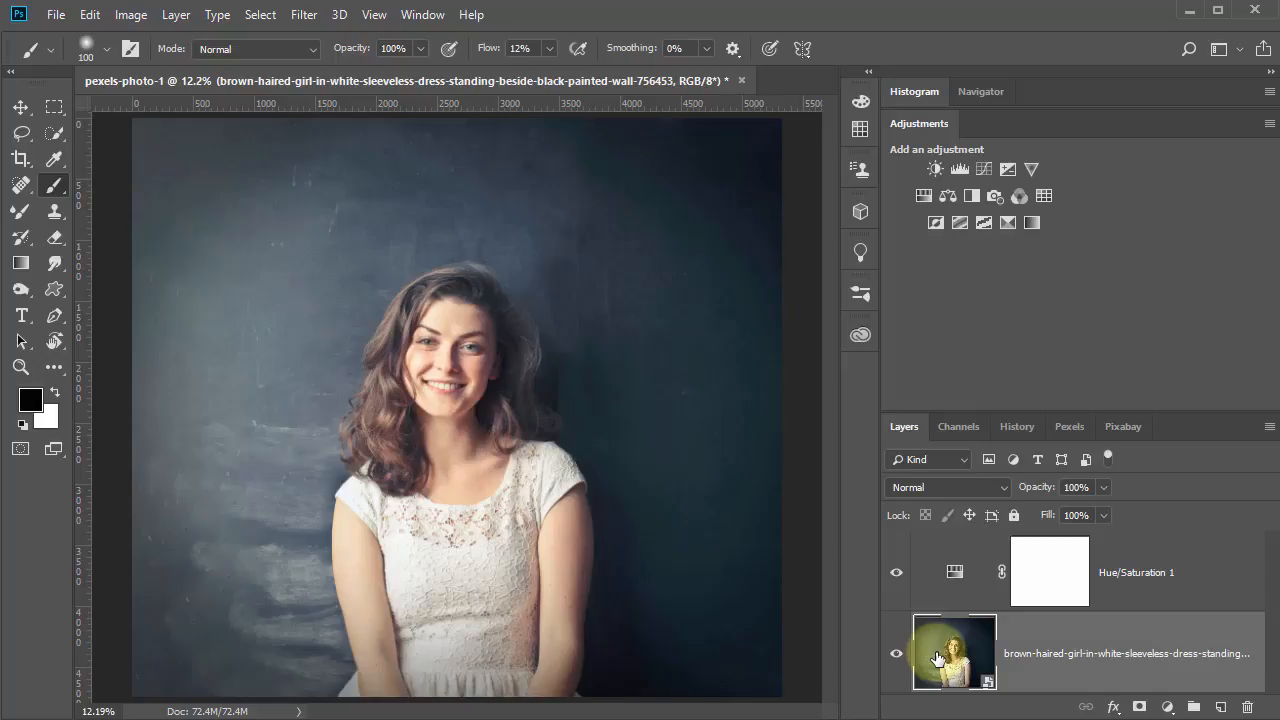
{"action": "left_click", "coordinate": [937, 658], "text": "ctrl"}
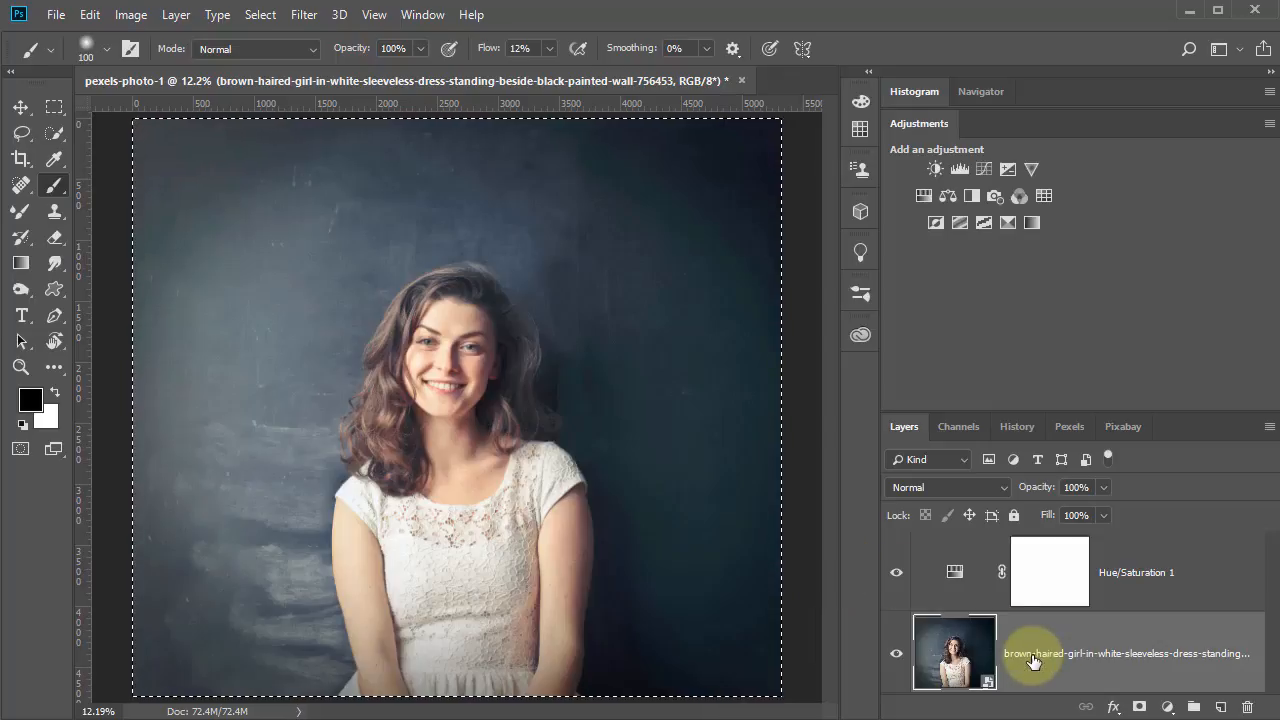
{"action": "key", "text": "ctrl+j"}
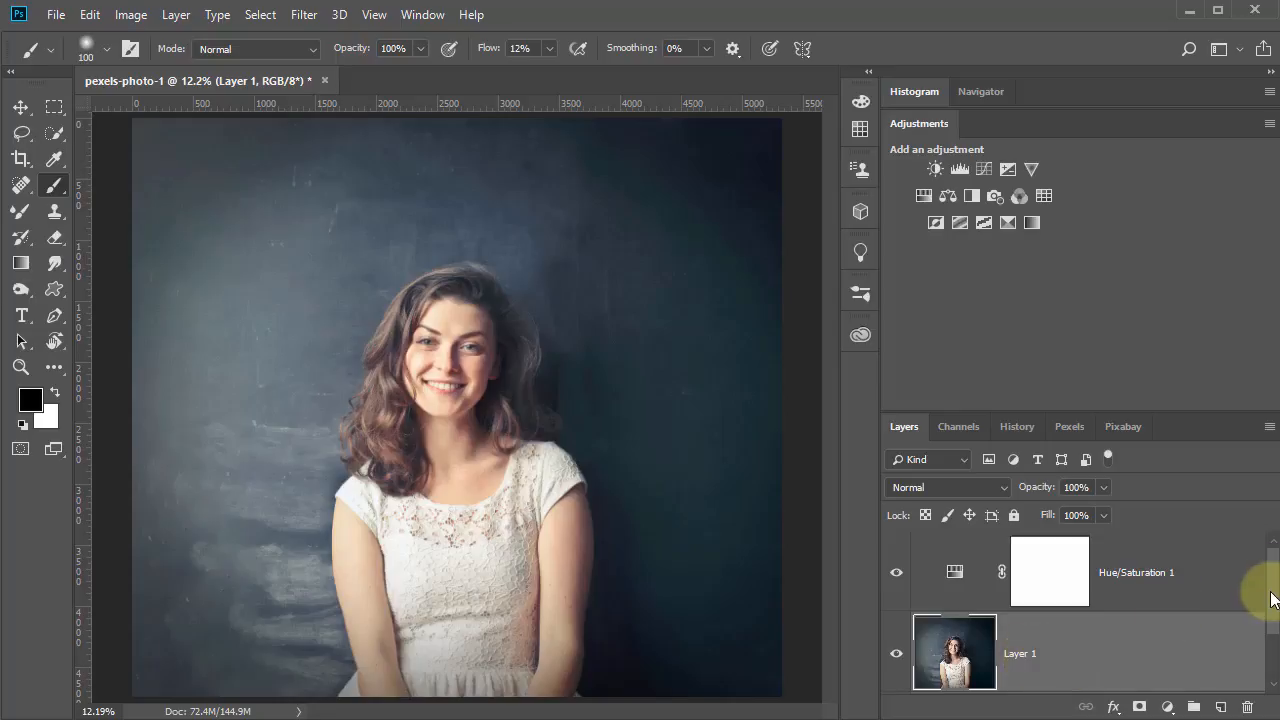
{"action": "left_click_drag", "start_coordinate": [1271, 598], "coordinate": [1266, 642]}
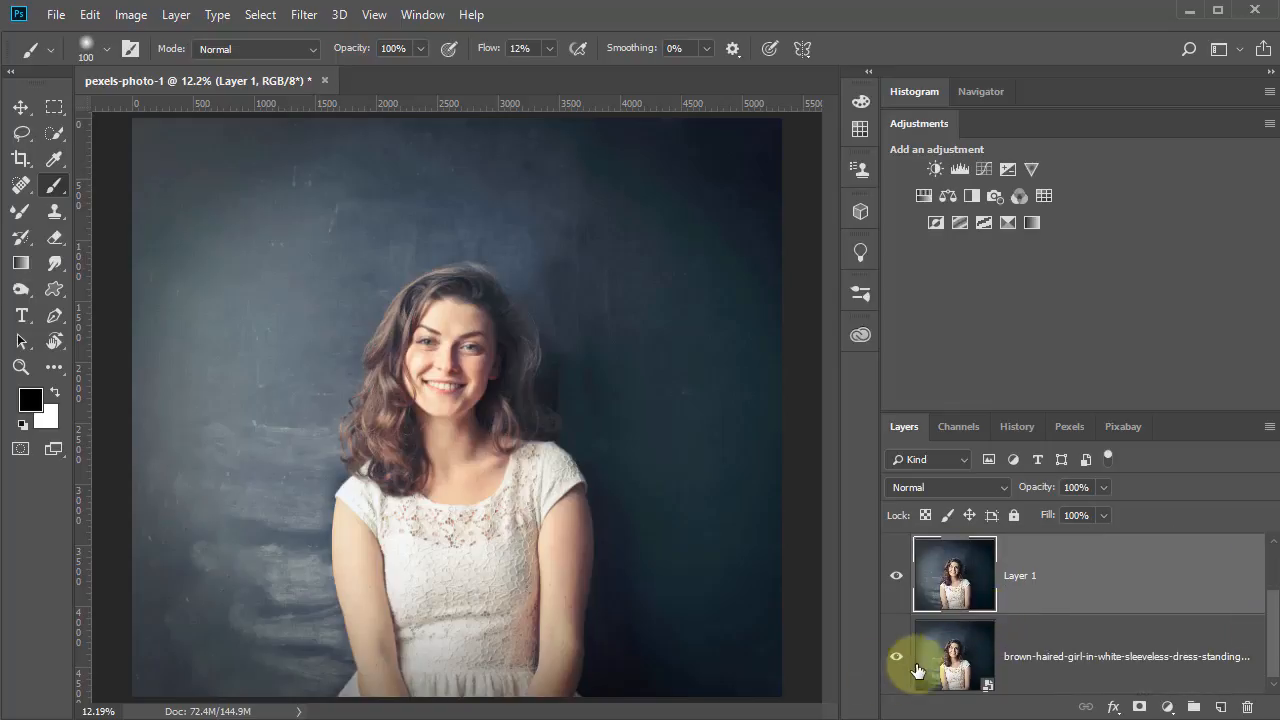
{"action": "left_click_drag", "start_coordinate": [1266, 643], "coordinate": [1266, 600]}
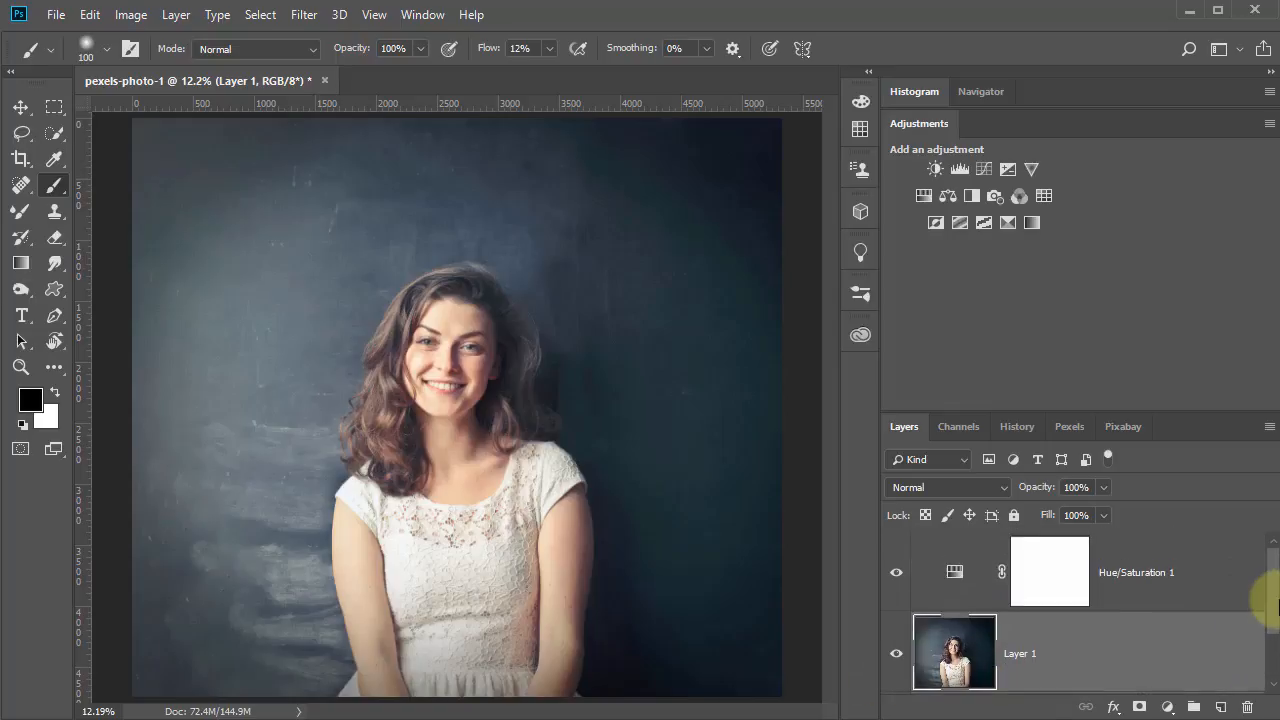
Step: Check the Hue/Saturation effect by toggling its visibility, and merge the adjustment down into the copied photo layer
{"action": "left_click", "coordinate": [899, 575]}
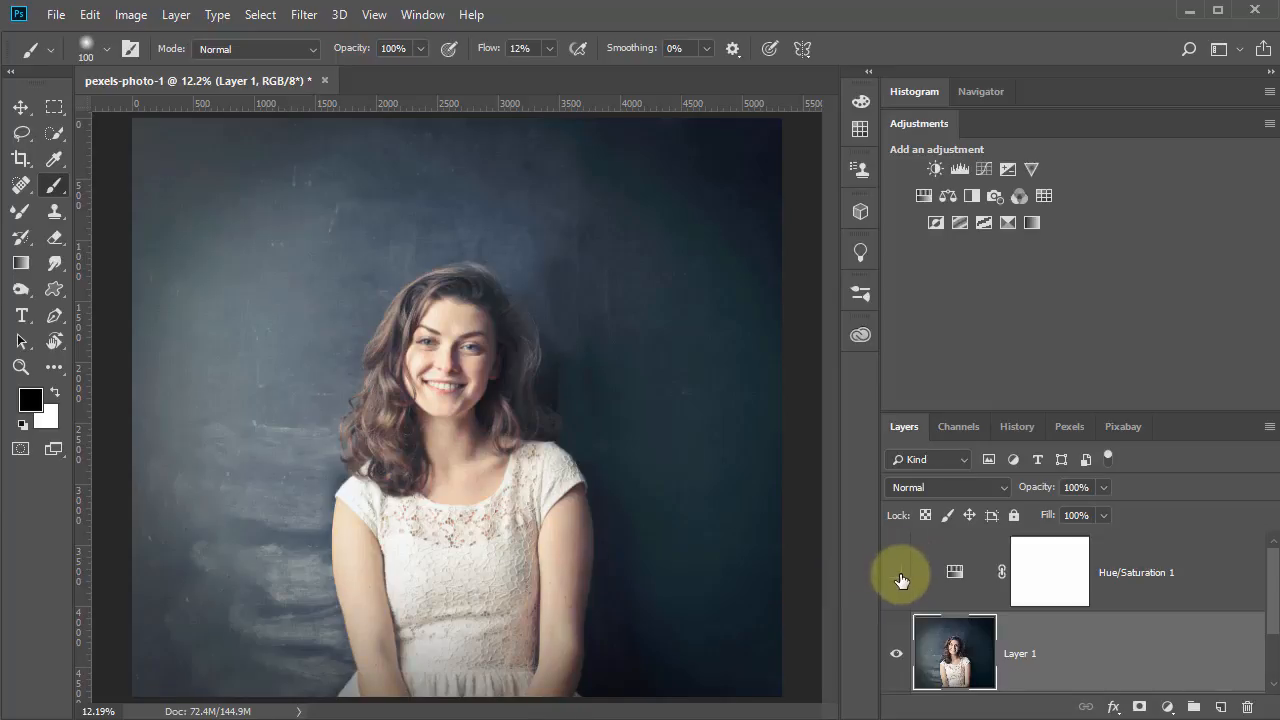
{"action": "left_click", "coordinate": [899, 576]}
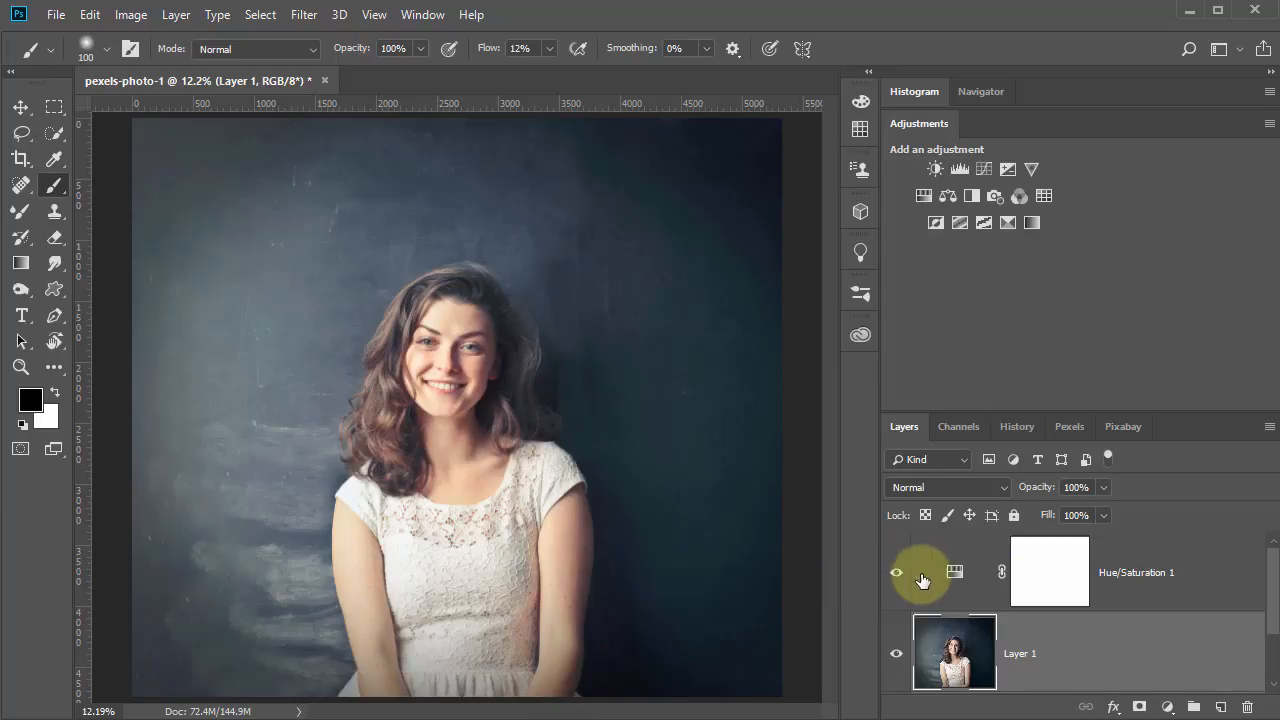
{"action": "left_click", "coordinate": [1023, 591]}
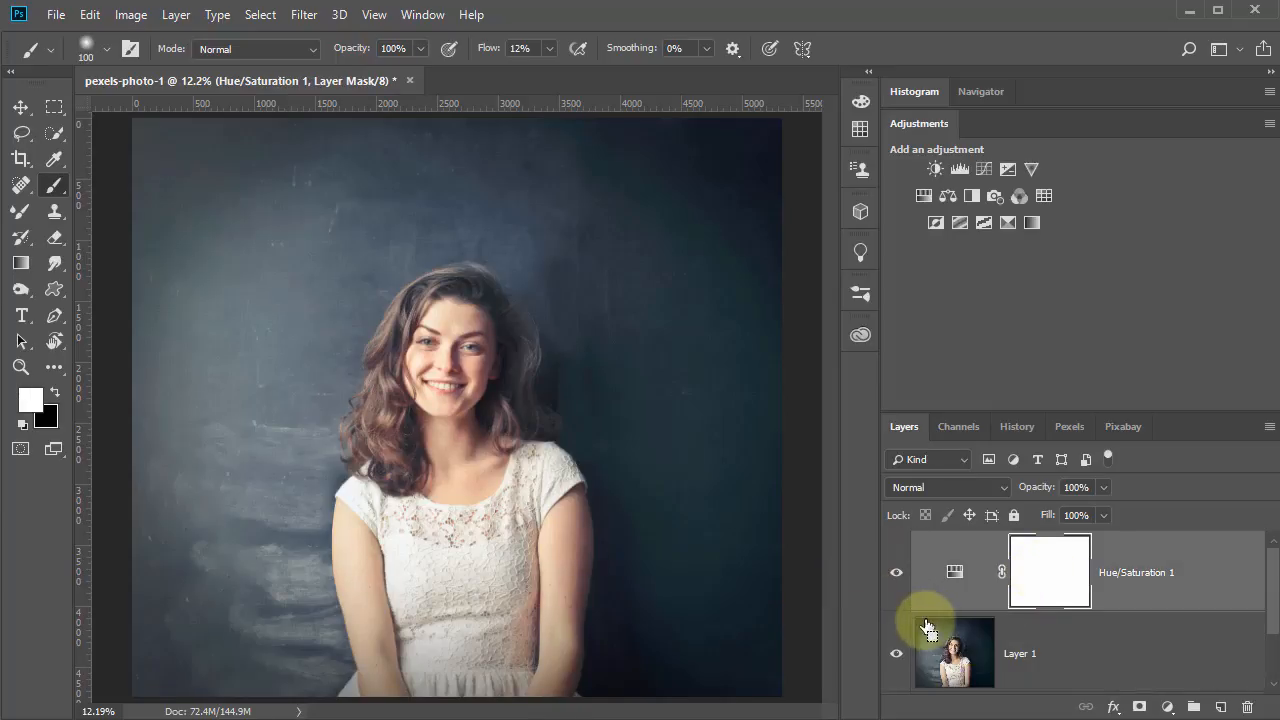
{"action": "key", "text": "ctrl+e"}
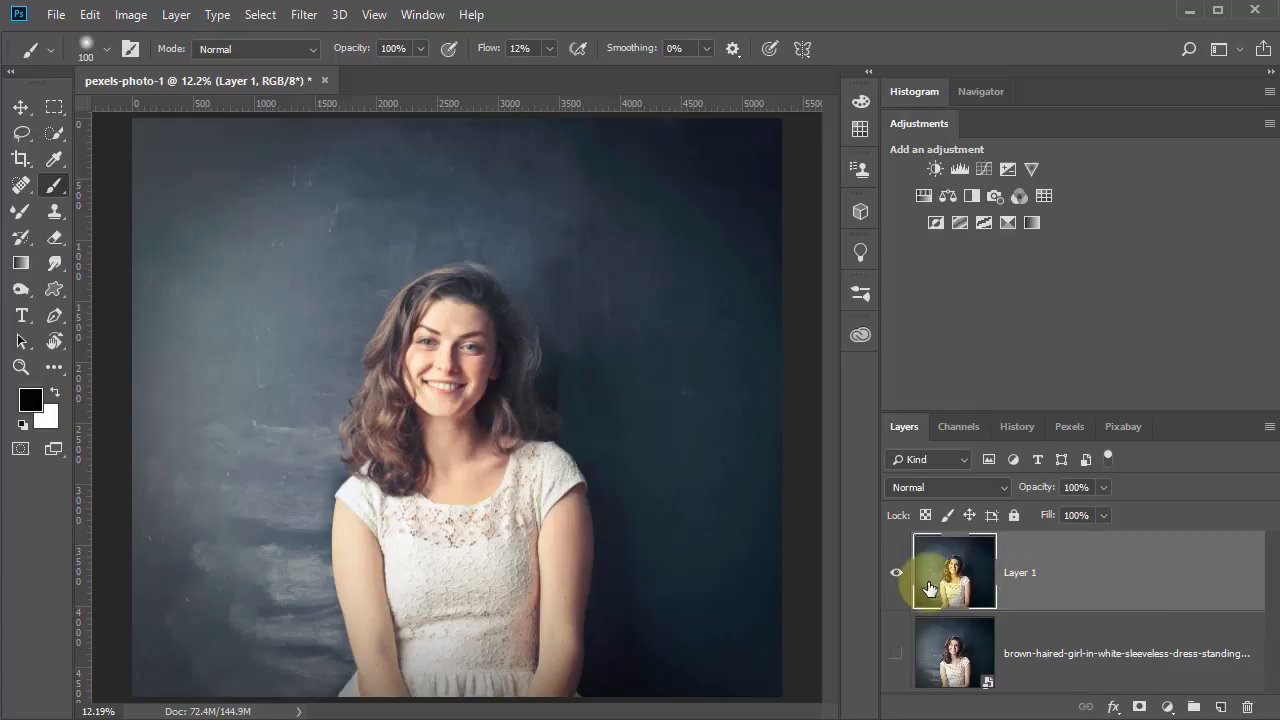
Step: Make the original photo layer visible again and toggle the merged layer to compare the two versions
{"action": "left_click", "coordinate": [897, 655]}
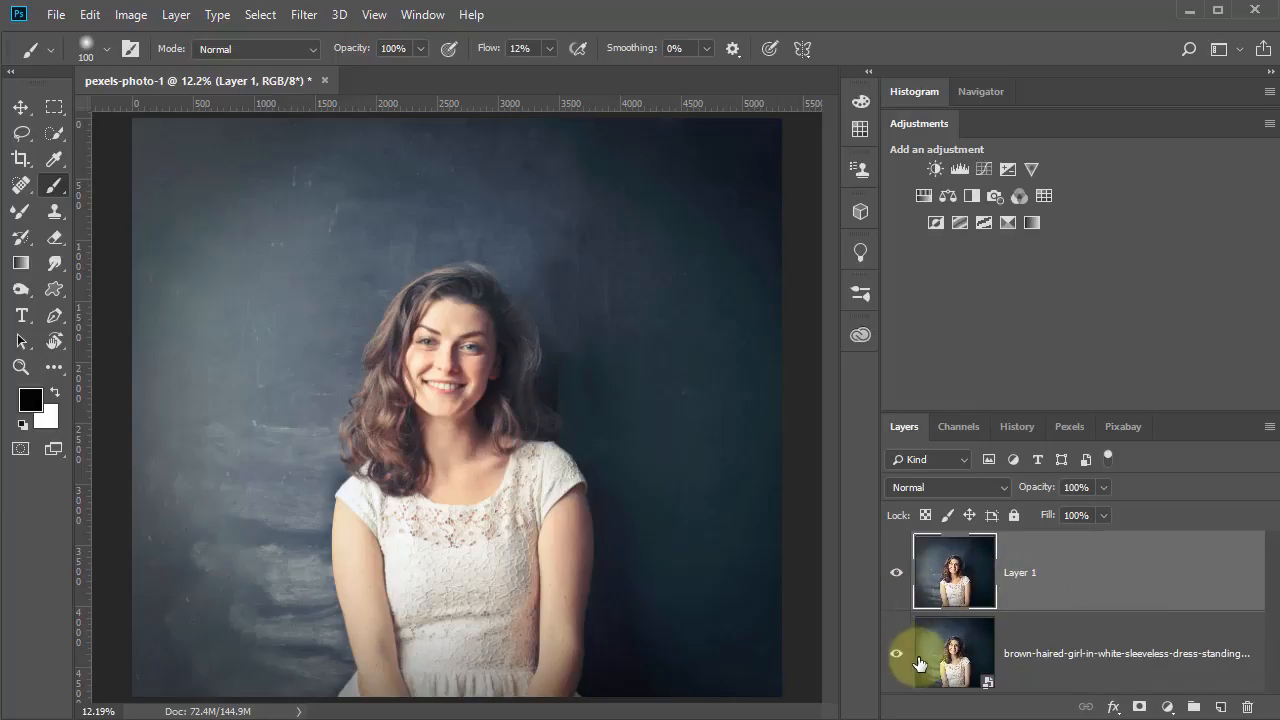
{"action": "left_click", "coordinate": [898, 578]}
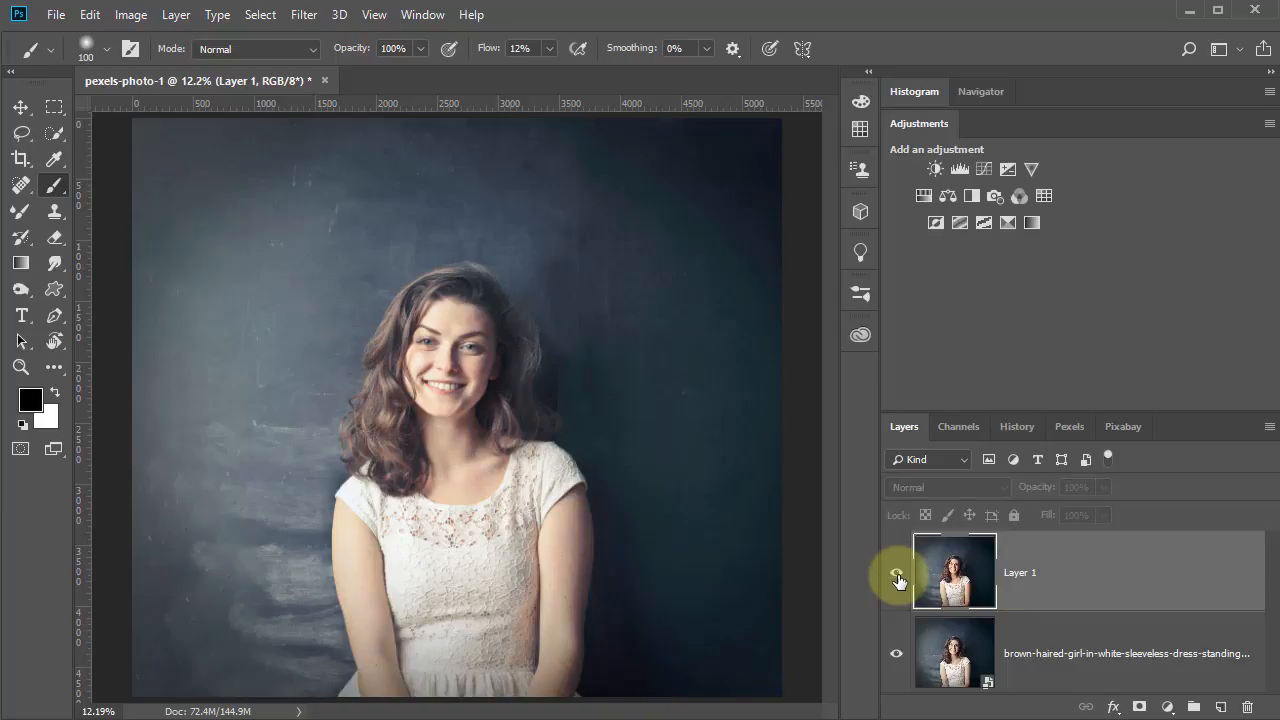
{"action": "left_click", "coordinate": [898, 578]}
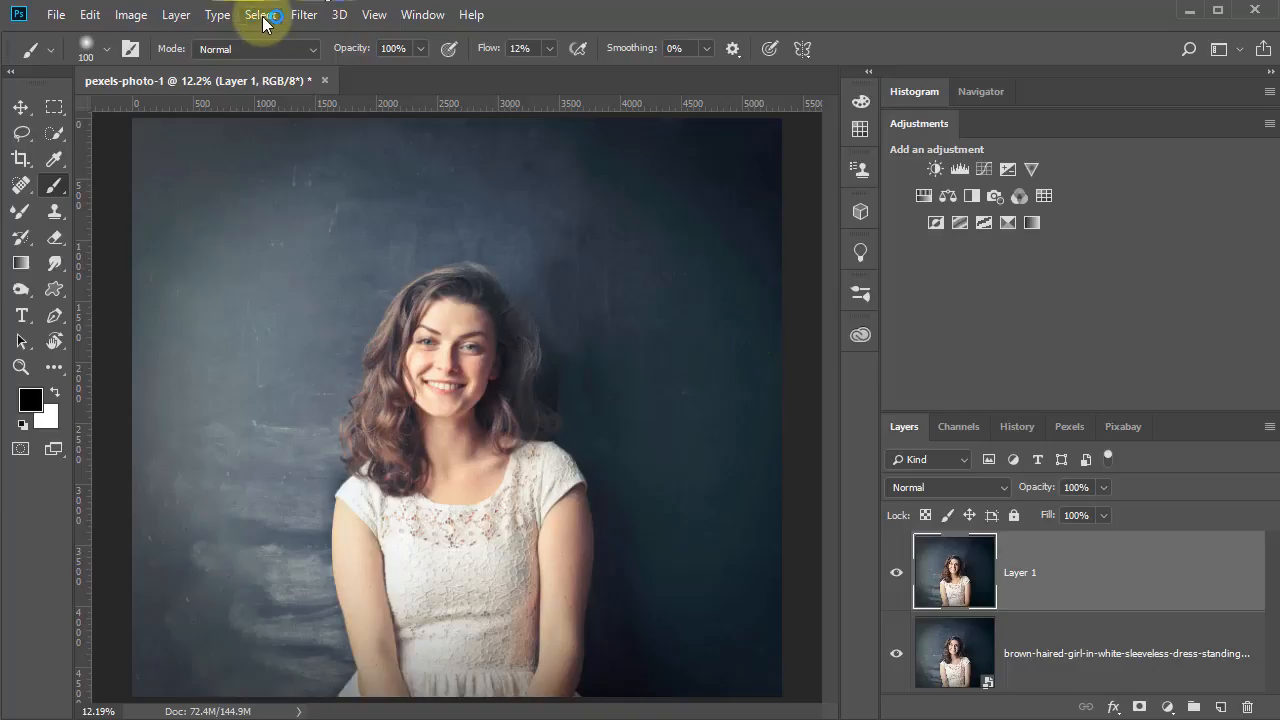
Step: Open the Liquify filter on the merged layer and resize its window to fit the screen
{"action": "left_click", "coordinate": [304, 14]}
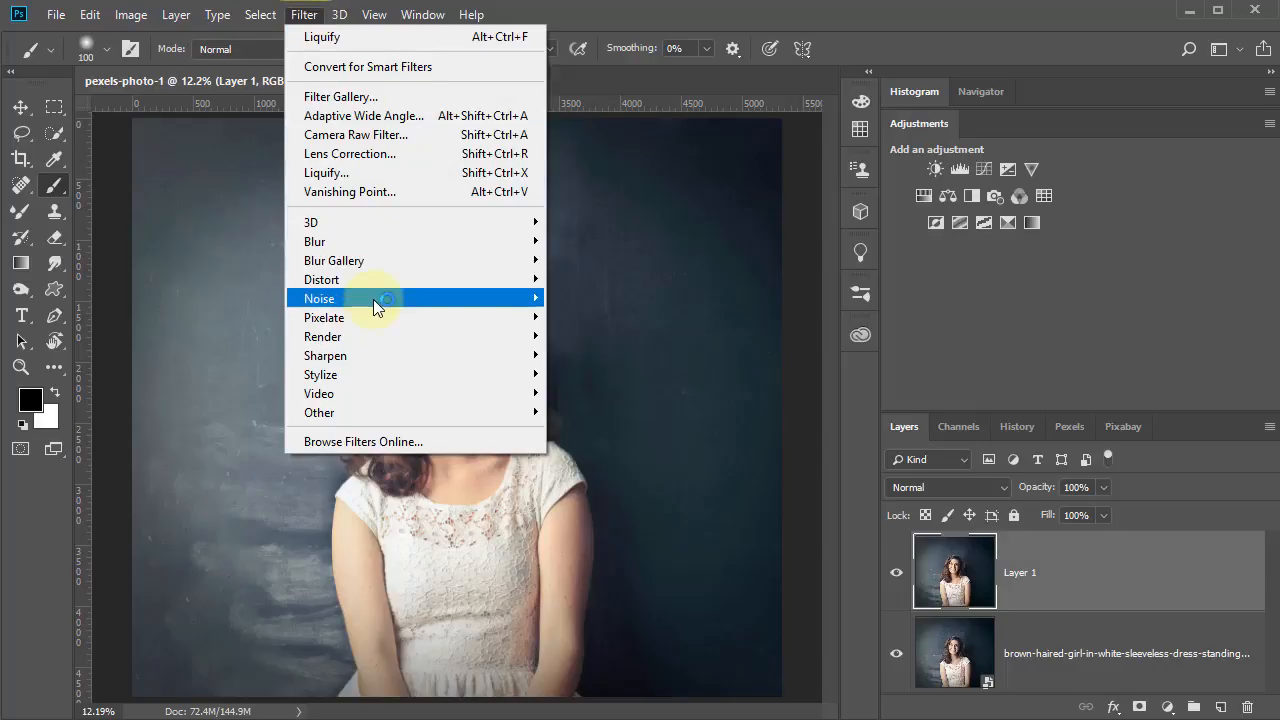
{"action": "left_click", "coordinate": [334, 178]}
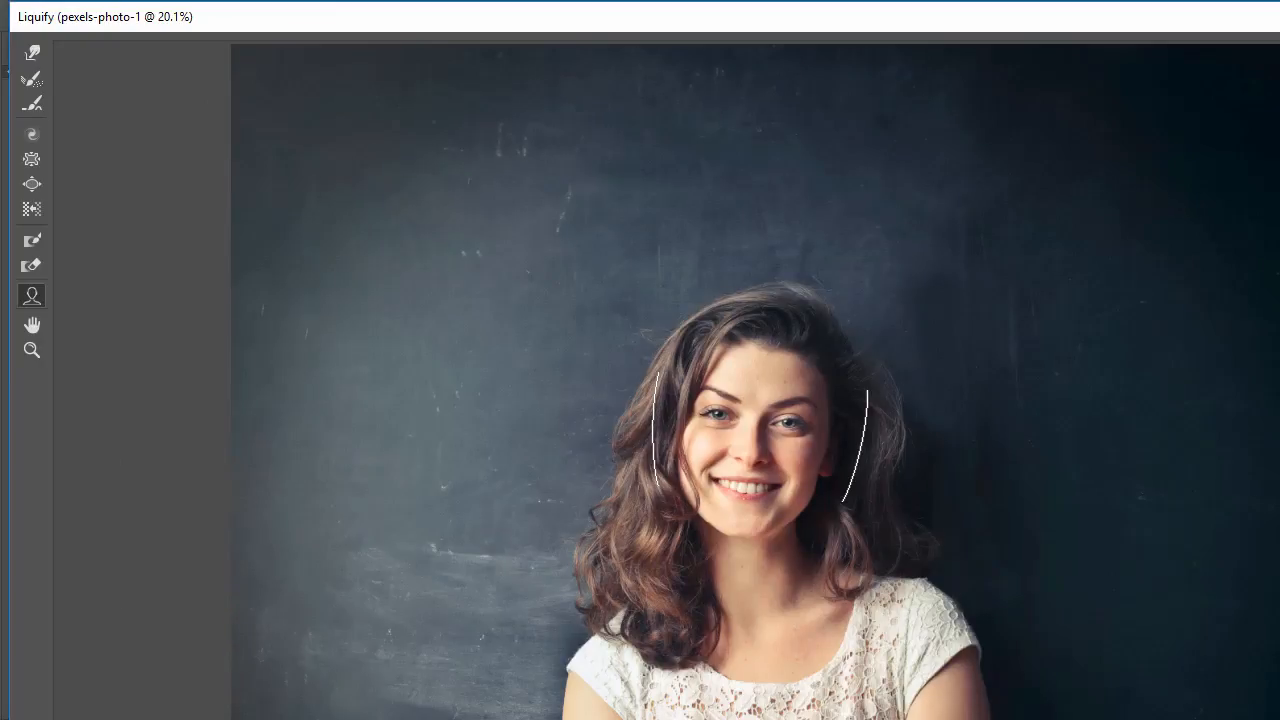
{"action": "mouse_move", "coordinate": [1279, 719]}
{"action": "left_mouse_down"}
{"action": "mouse_move", "coordinate": [1156, 570]}
{"action": "mouse_move", "coordinate": [1253, 660]}
{"action": "mouse_move", "coordinate": [1272, 712]}
{"action": "left_mouse_up"}
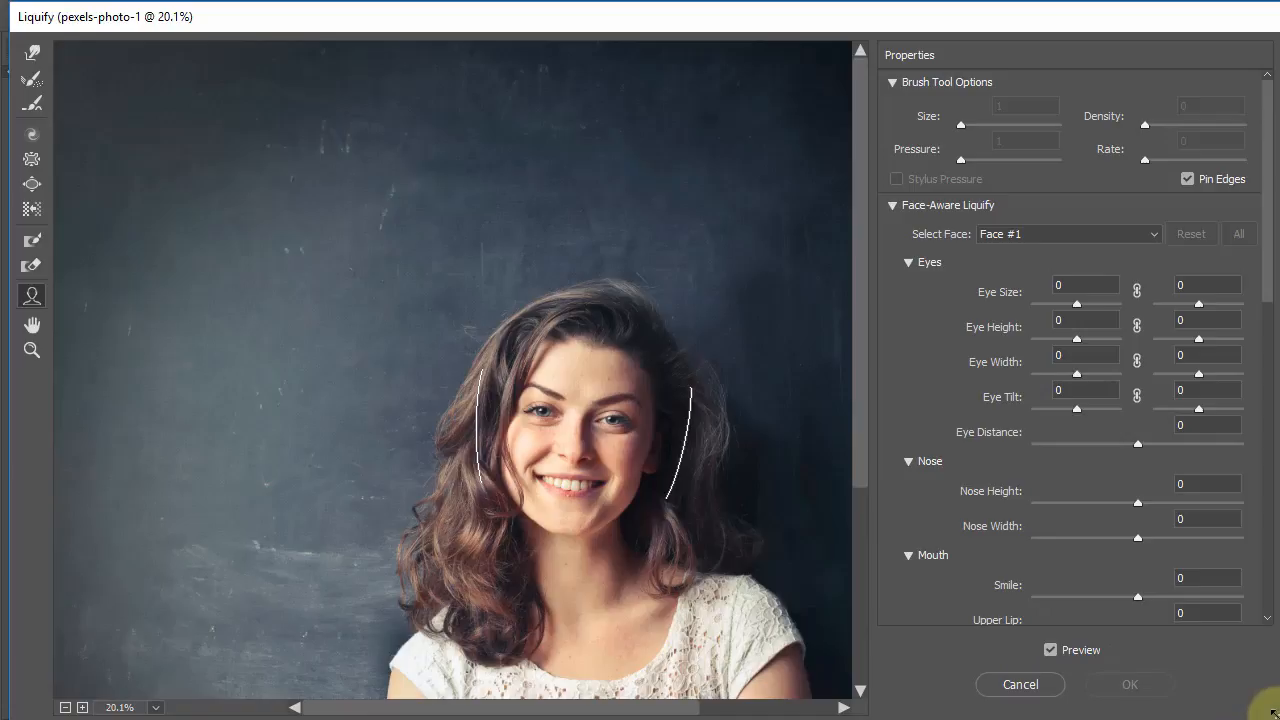
{"action": "left_click_drag", "start_coordinate": [697, 529], "coordinate": [573, 350]}
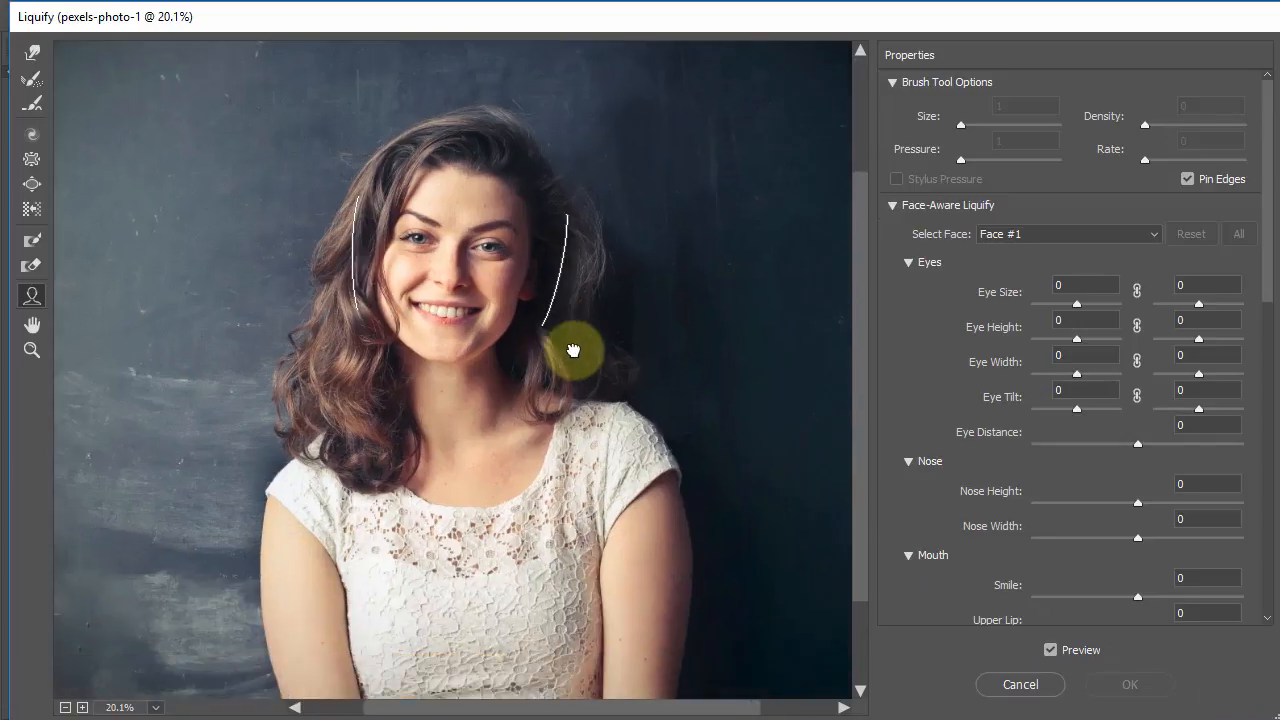
Step: Examine the list of detected faces and the on-image handles for the face outline, nose, mouth and eyes
{"action": "mouse_move", "coordinate": [543, 234]}
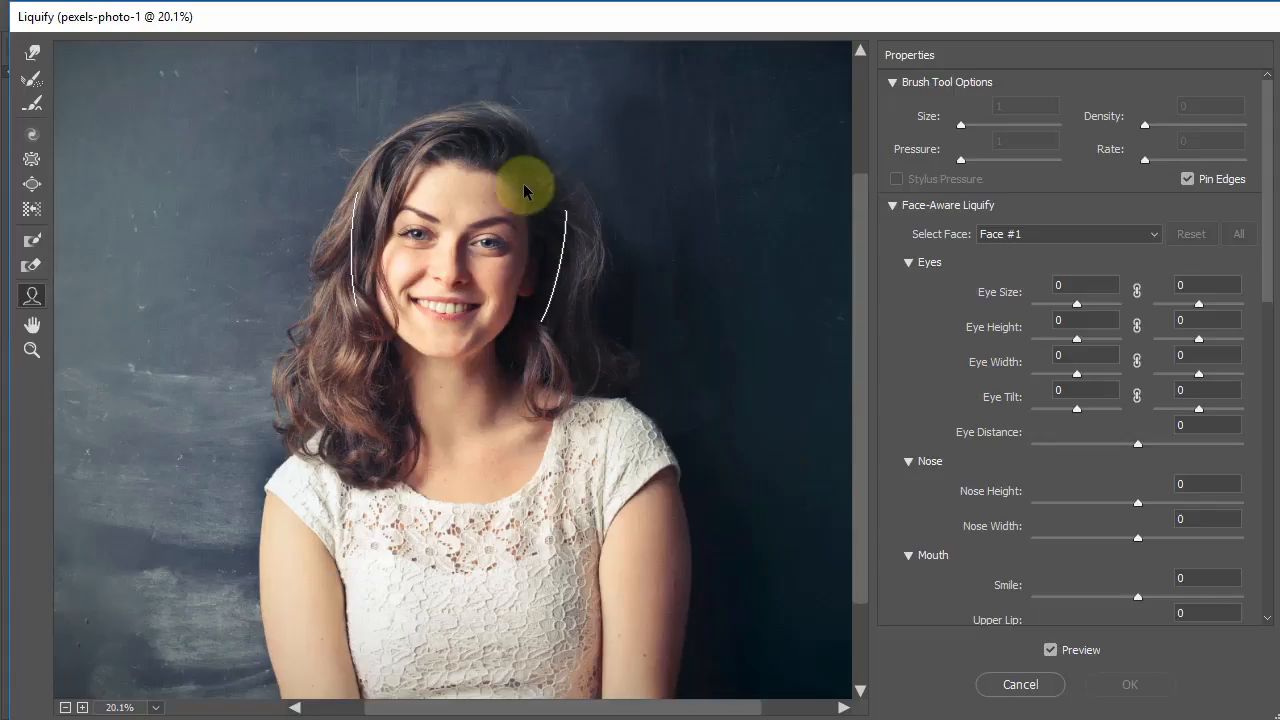
{"action": "mouse_move", "coordinate": [681, 346]}
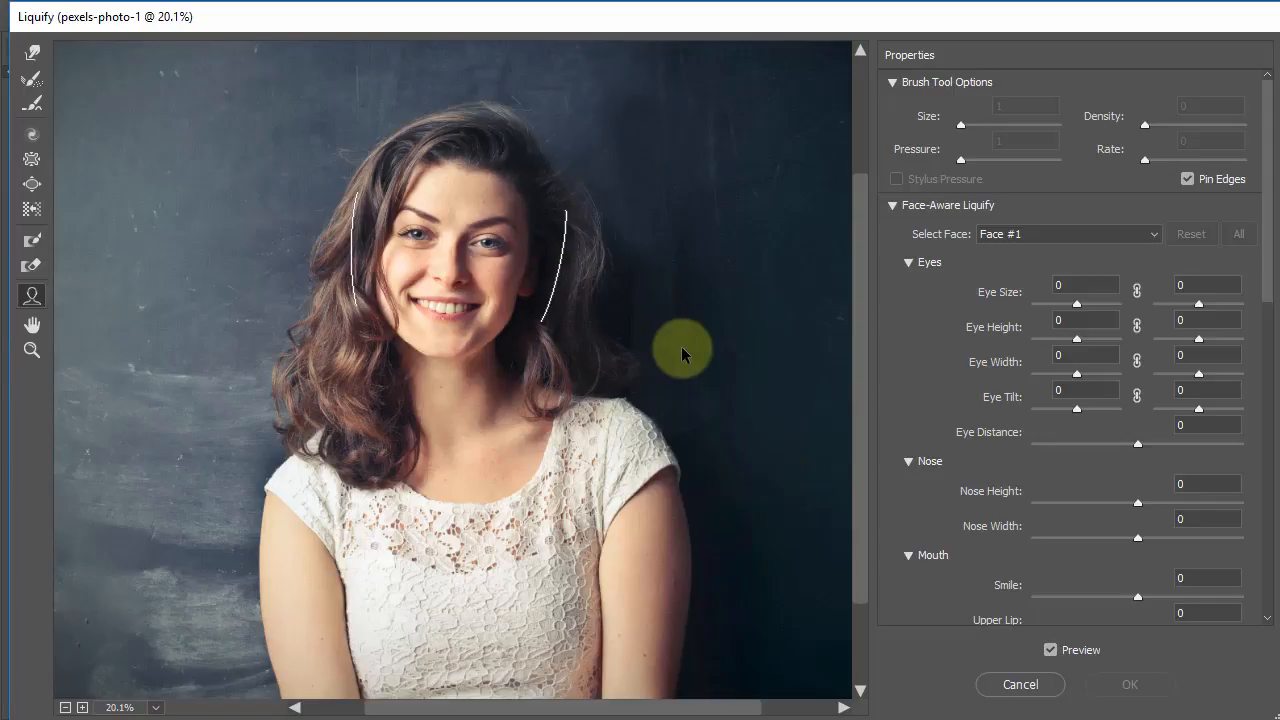
{"action": "left_click", "coordinate": [1067, 233]}
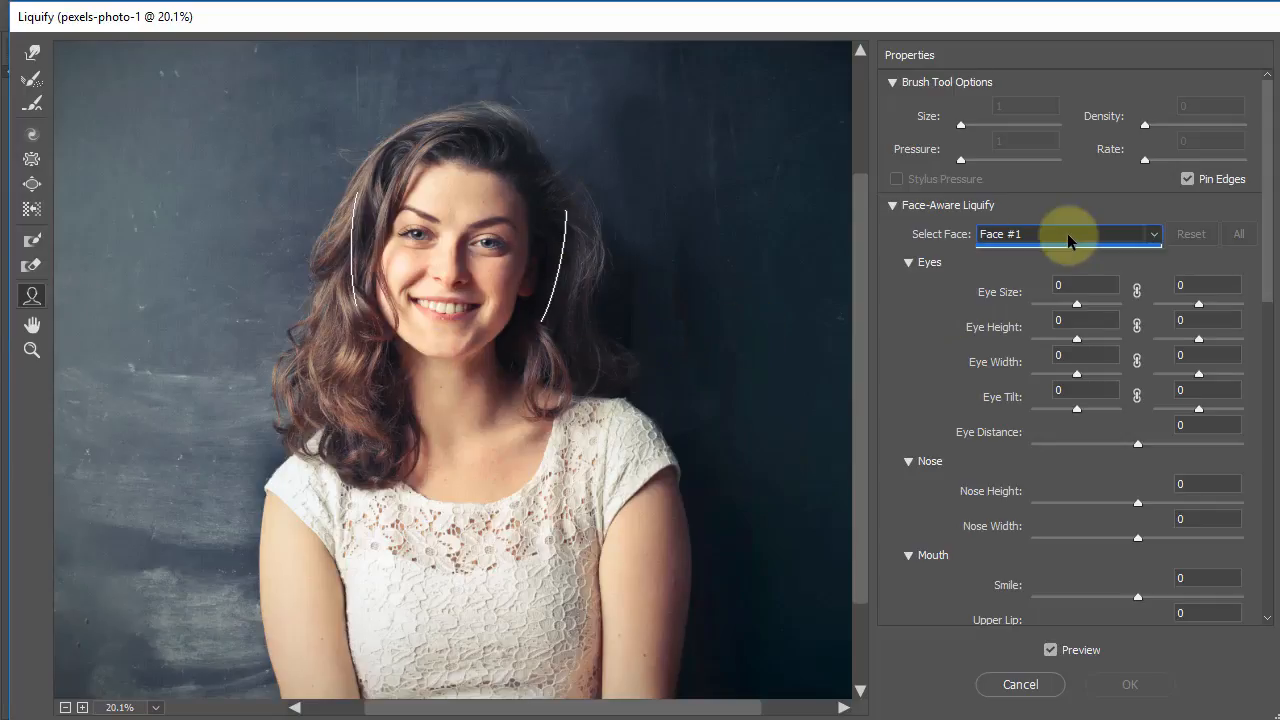
{"action": "left_click", "coordinate": [916, 347]}
{"action": "mouse_move", "coordinate": [434, 334]}
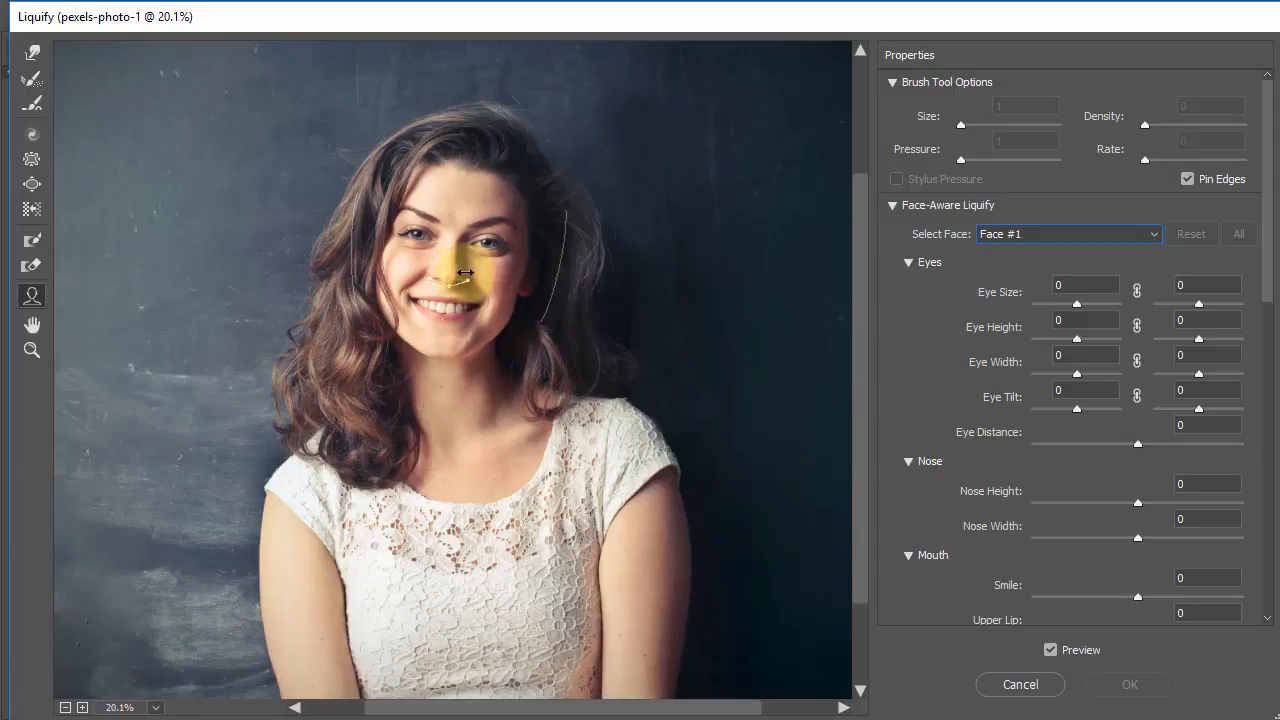
{"action": "mouse_move", "coordinate": [454, 290]}
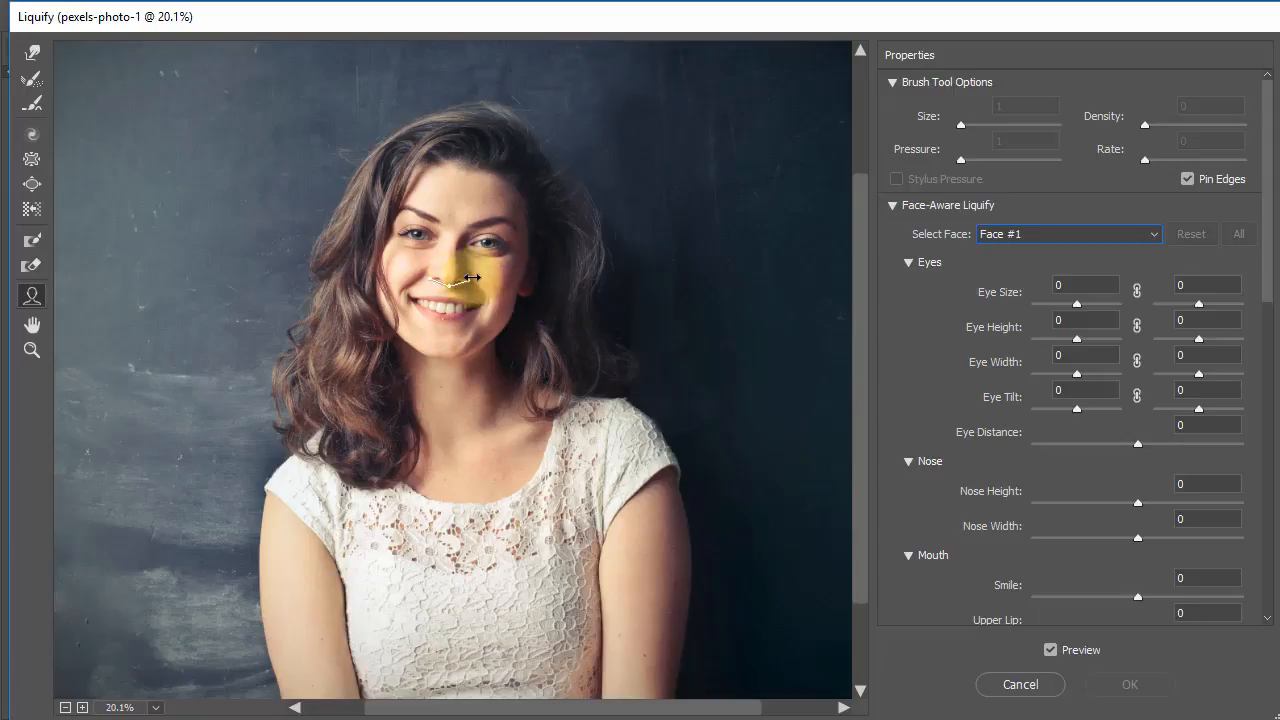
{"action": "mouse_move", "coordinate": [486, 251]}
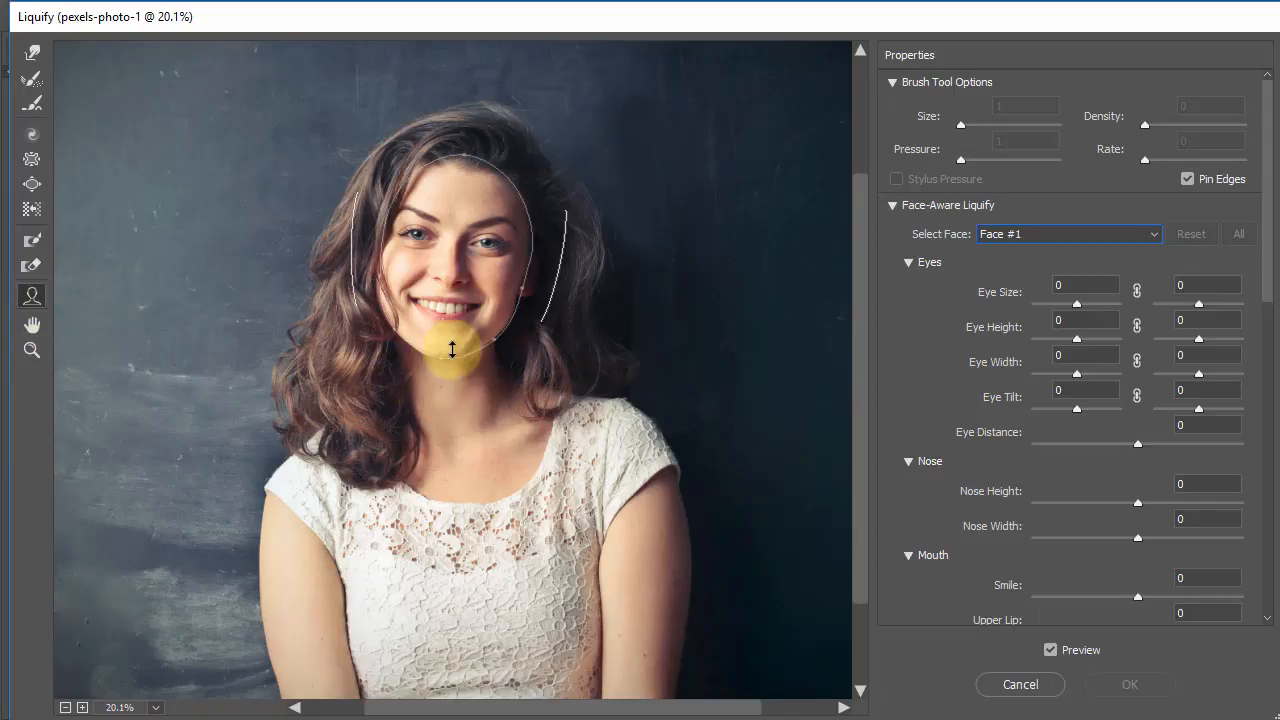
Step: Link the Eye Size values of both eyes in Face-Aware Liquify and reduce them to -26
{"action": "key", "text": "z"}
{"action": "left_click", "coordinate": [483, 286]}
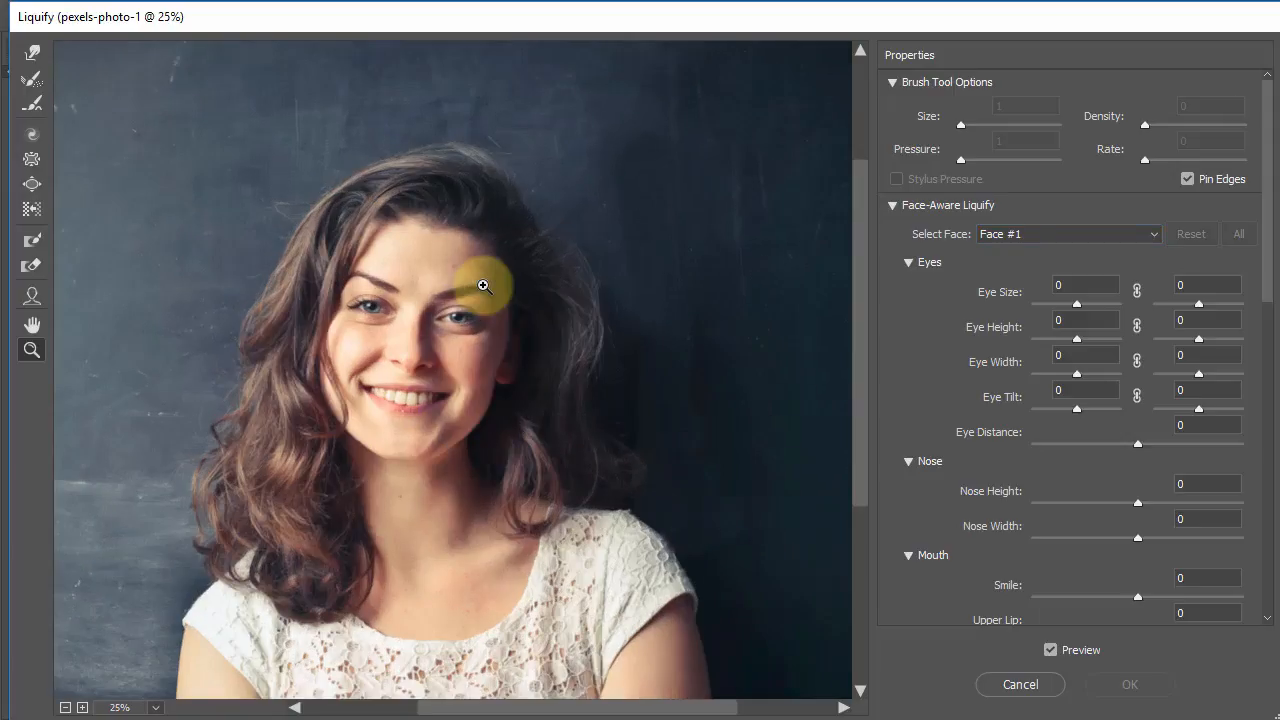
{"action": "left_click", "coordinate": [426, 362]}
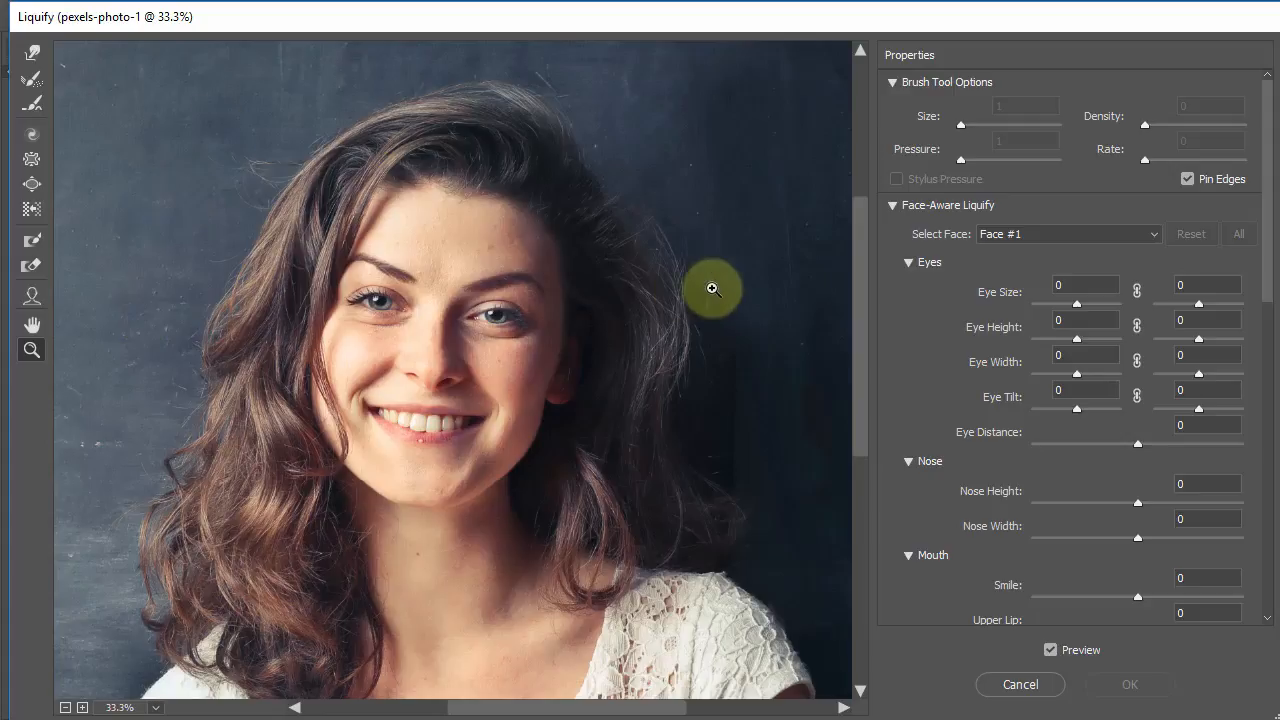
{"action": "left_click", "coordinate": [28, 298]}
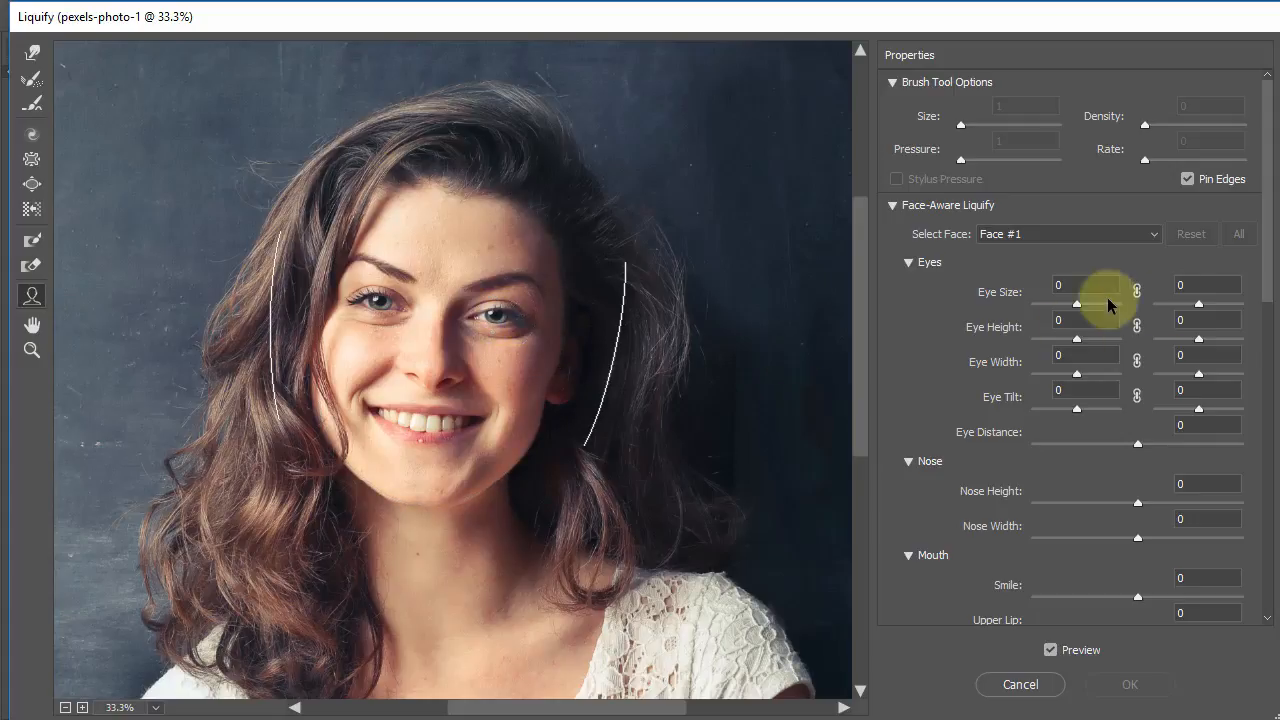
{"action": "mouse_move", "coordinate": [1264, 177]}
{"action": "left_mouse_down"}
{"action": "mouse_move", "coordinate": [1264, 357]}
{"action": "mouse_move", "coordinate": [1277, 398]}
{"action": "mouse_move", "coordinate": [1277, 232]}
{"action": "left_mouse_up"}
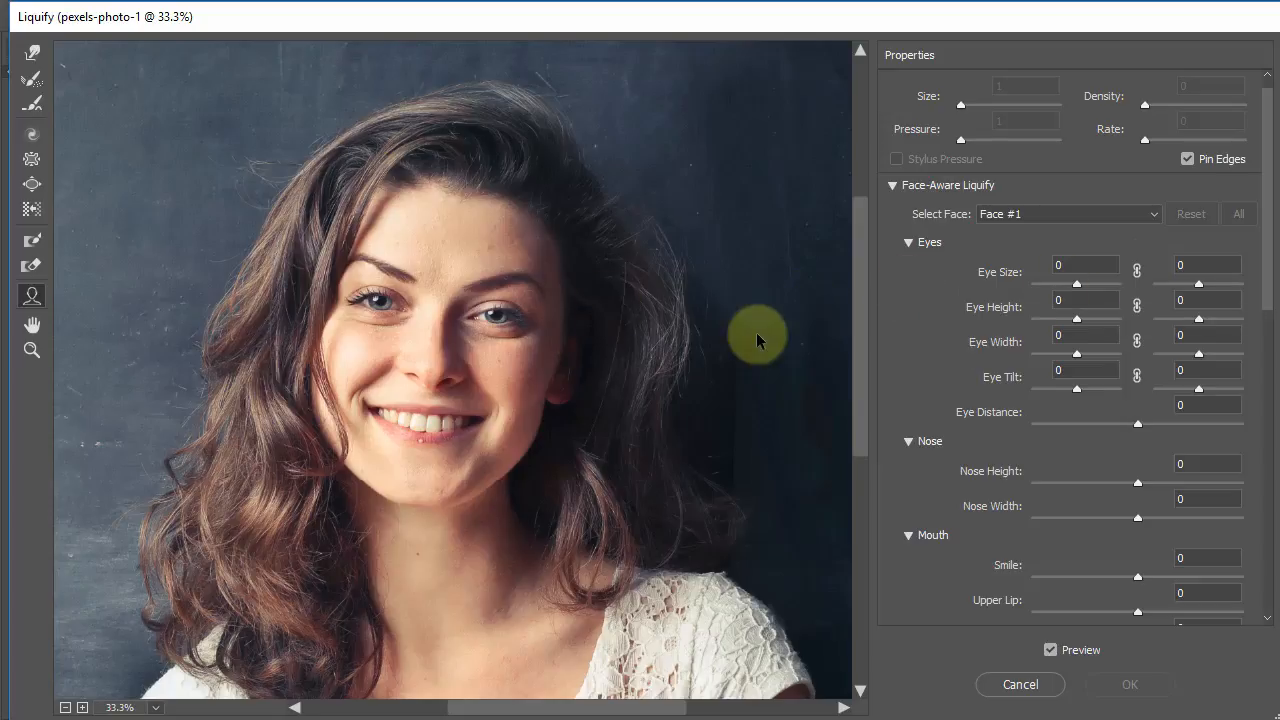
{"action": "left_click", "coordinate": [1136, 270]}
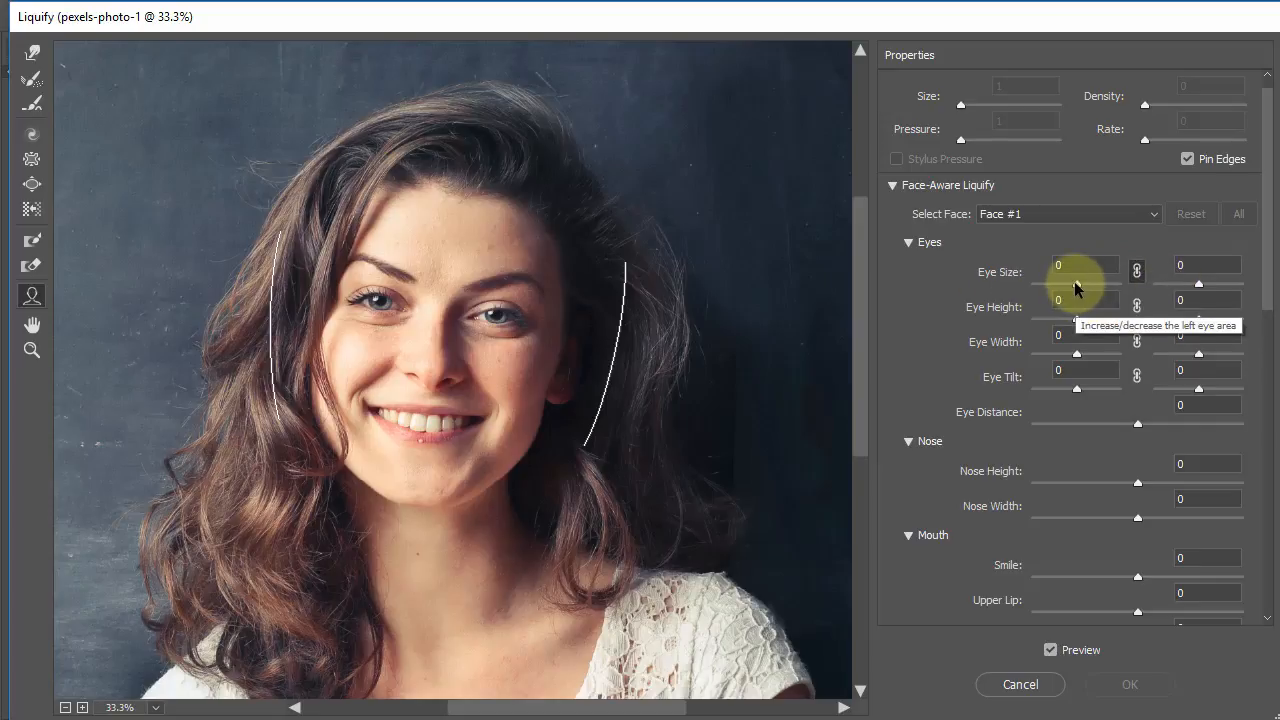
{"action": "mouse_move", "coordinate": [1075, 282]}
{"action": "left_mouse_down"}
{"action": "mouse_move", "coordinate": [1040, 283]}
{"action": "mouse_move", "coordinate": [1093, 283]}
{"action": "mouse_move", "coordinate": [1056, 287]}
{"action": "mouse_move", "coordinate": [1085, 286]}
{"action": "mouse_move", "coordinate": [1068, 292]}
{"action": "left_mouse_up"}
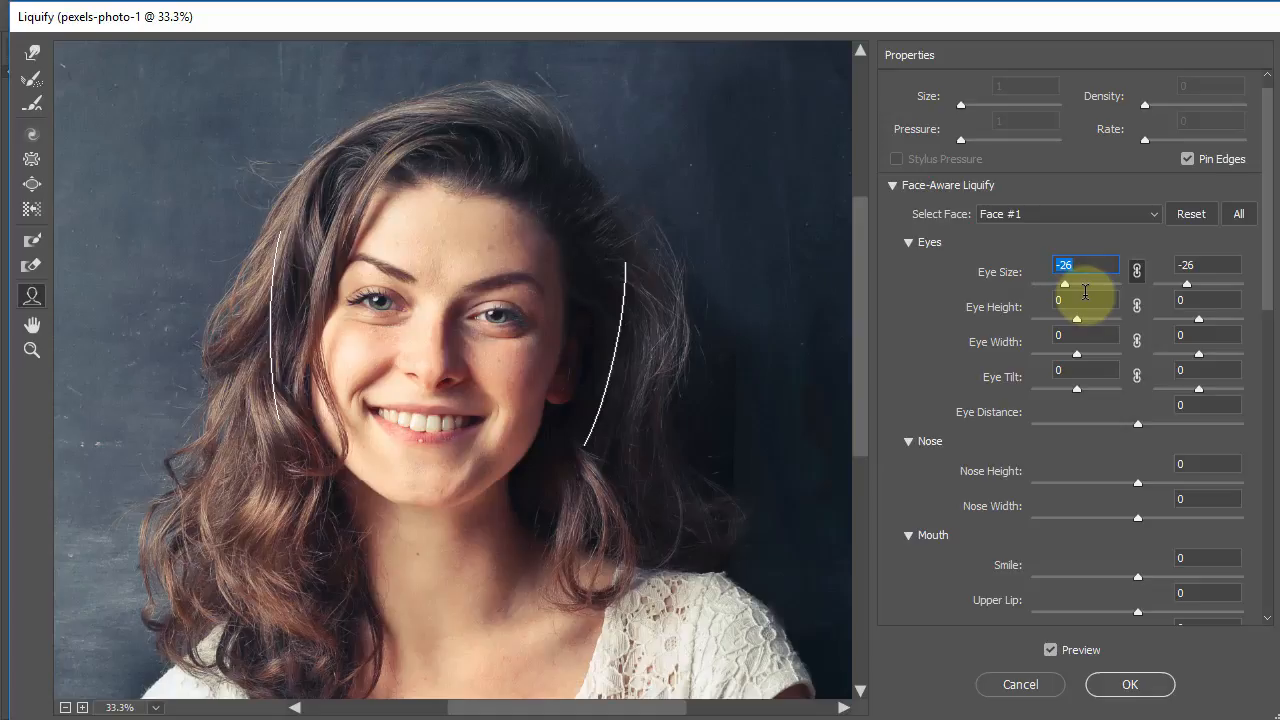
Step: Link both eyes' Eye Height and Eye Width values and set them to -36 and 26
{"action": "left_click", "coordinate": [1136, 305]}
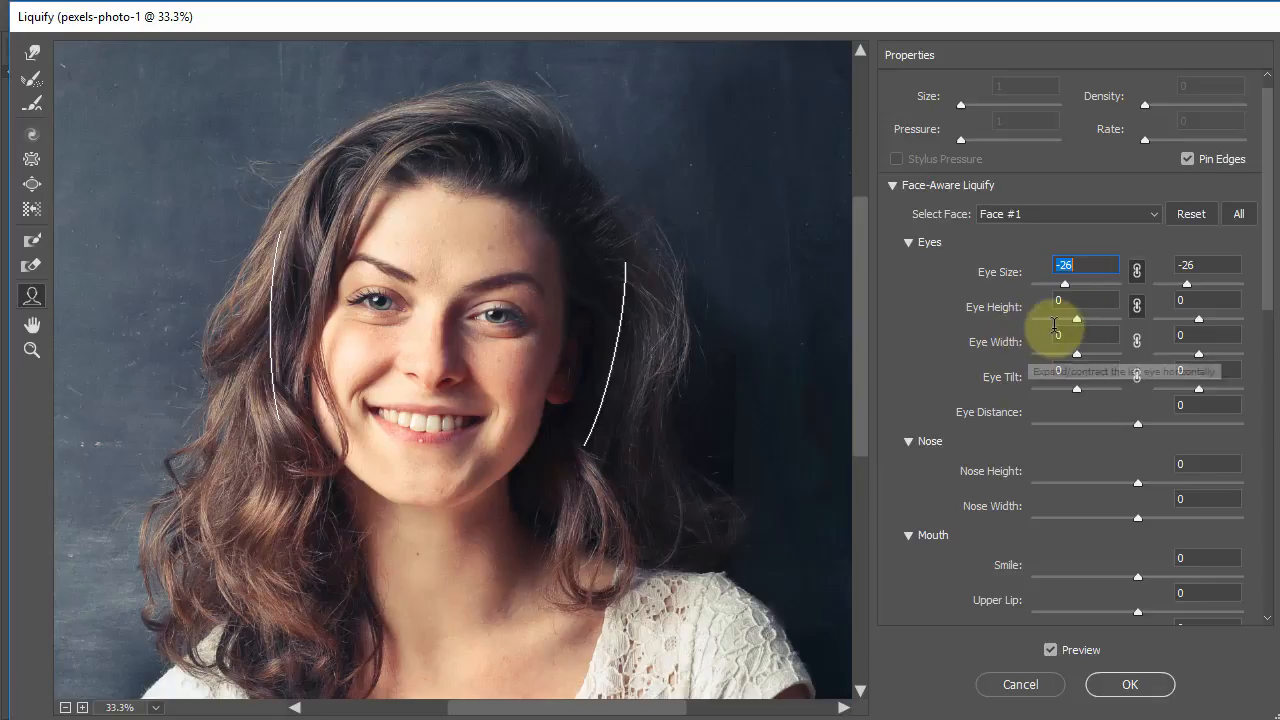
{"action": "left_click_drag", "start_coordinate": [1076, 320], "coordinate": [1060, 344]}
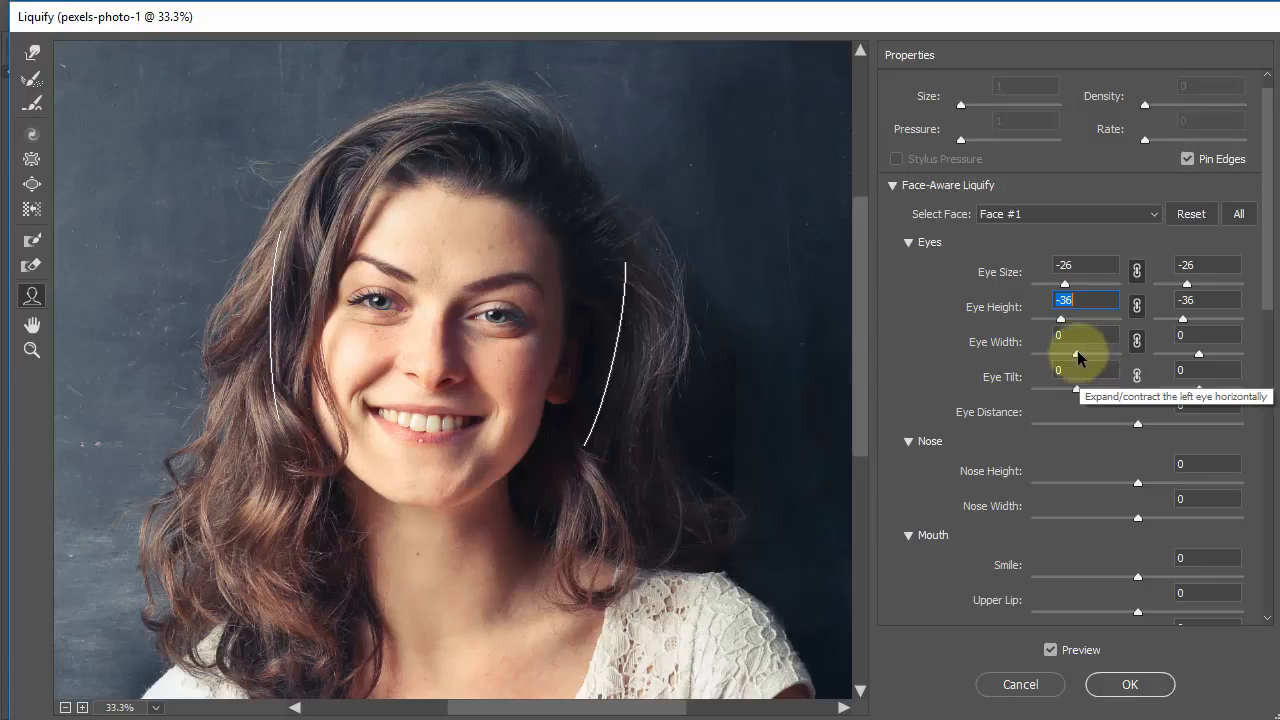
{"action": "mouse_move", "coordinate": [1074, 356]}
{"action": "left_mouse_down"}
{"action": "mouse_move", "coordinate": [1050, 357]}
{"action": "mouse_move", "coordinate": [1088, 359]}
{"action": "left_mouse_up"}
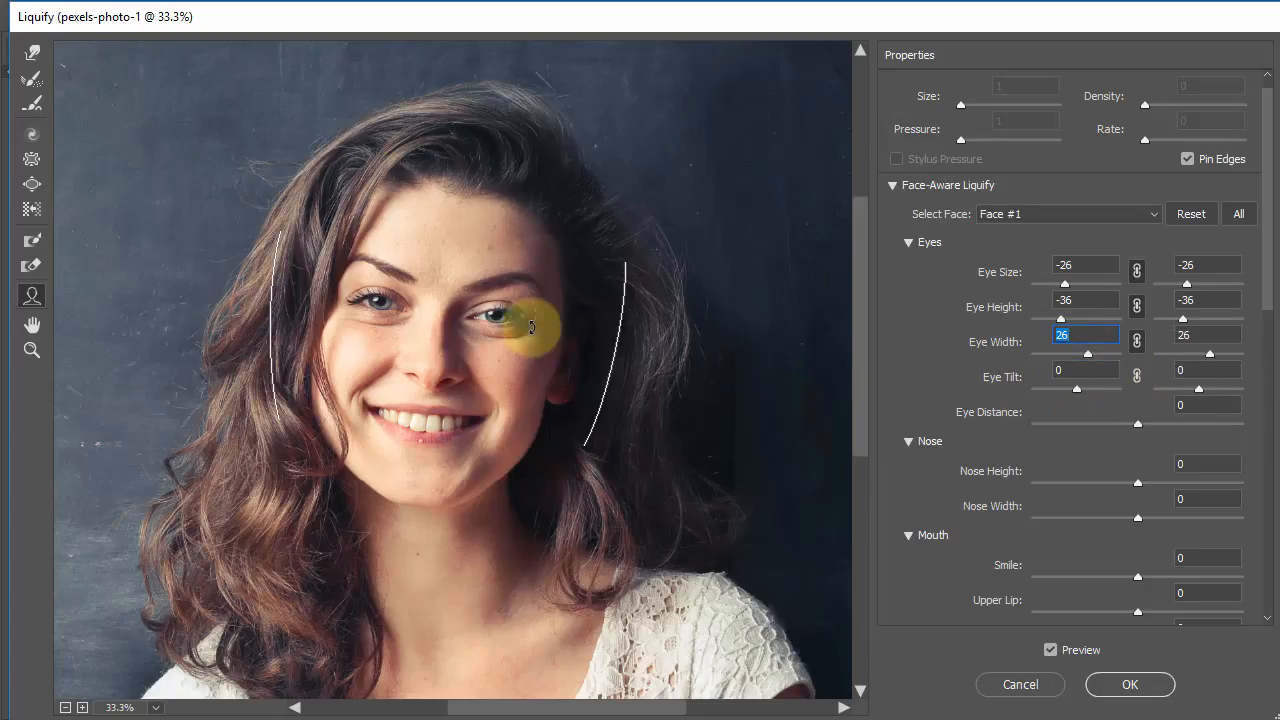
Step: Rotate the eyes individually on the image, giving Eye Tilt values of -4 for the left and -62 for the right
{"action": "mouse_move", "coordinate": [503, 330]}
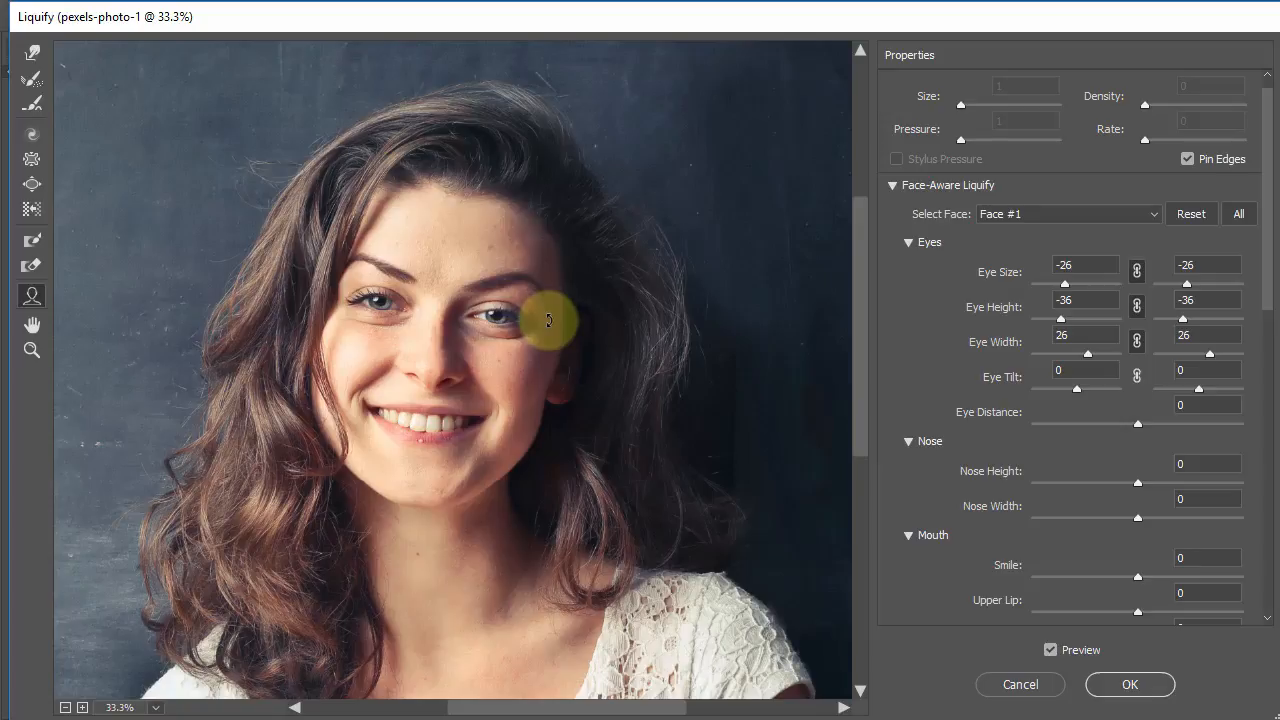
{"action": "left_click_drag", "start_coordinate": [550, 318], "coordinate": [550, 319]}
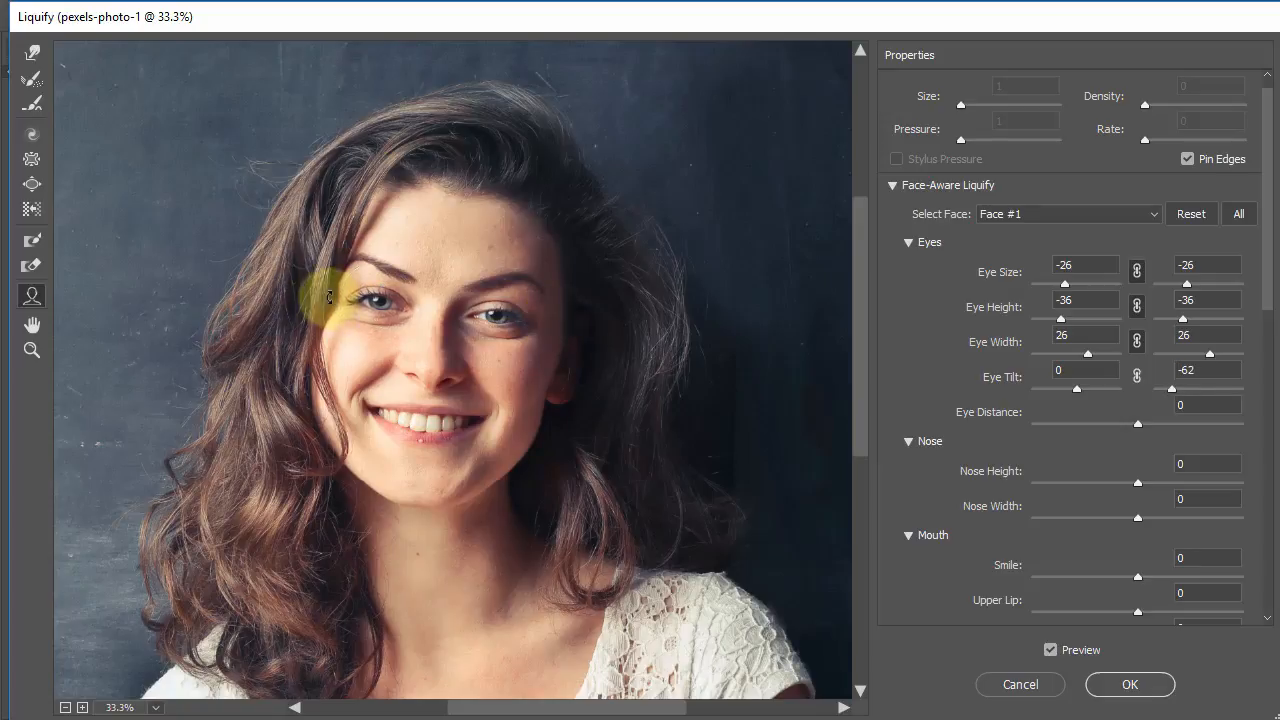
{"action": "left_click_drag", "start_coordinate": [328, 295], "coordinate": [331, 299]}
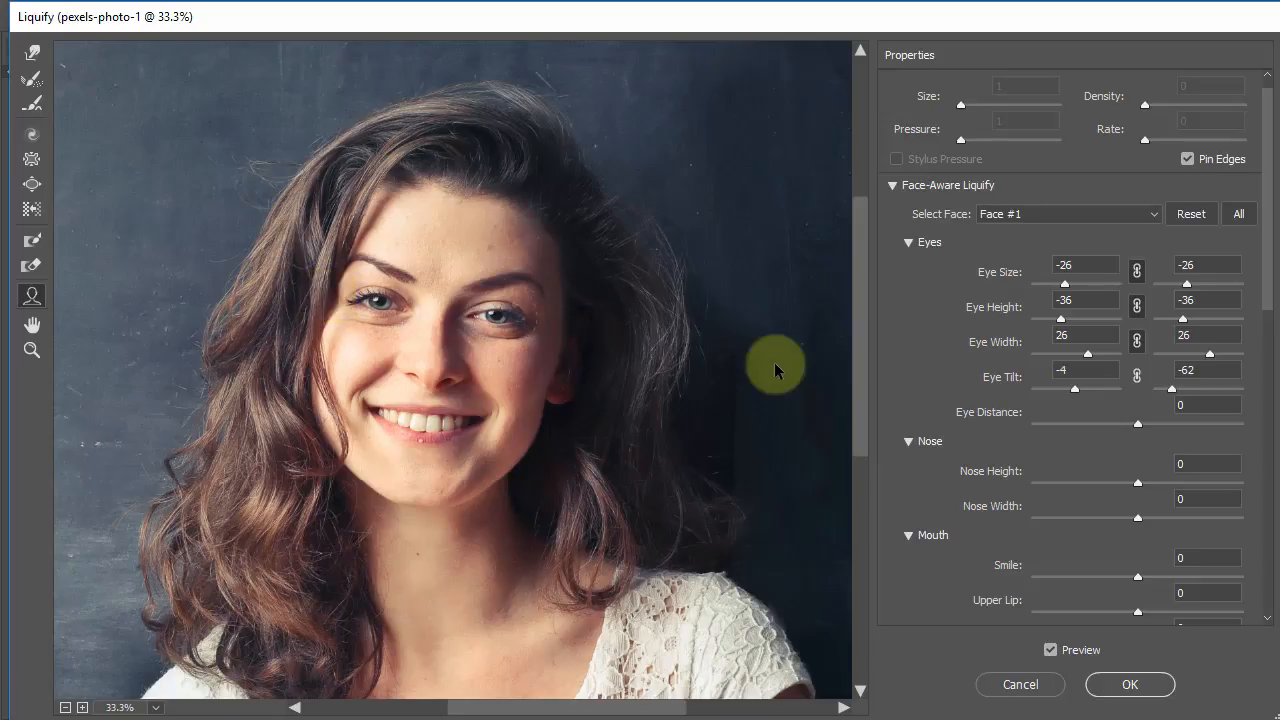
Step: Toggle the Liquify preview repeatedly to compare the original eyes with the adjusted ones
{"action": "left_click", "coordinate": [1052, 651]}
{"action": "left_click", "coordinate": [1056, 653]}
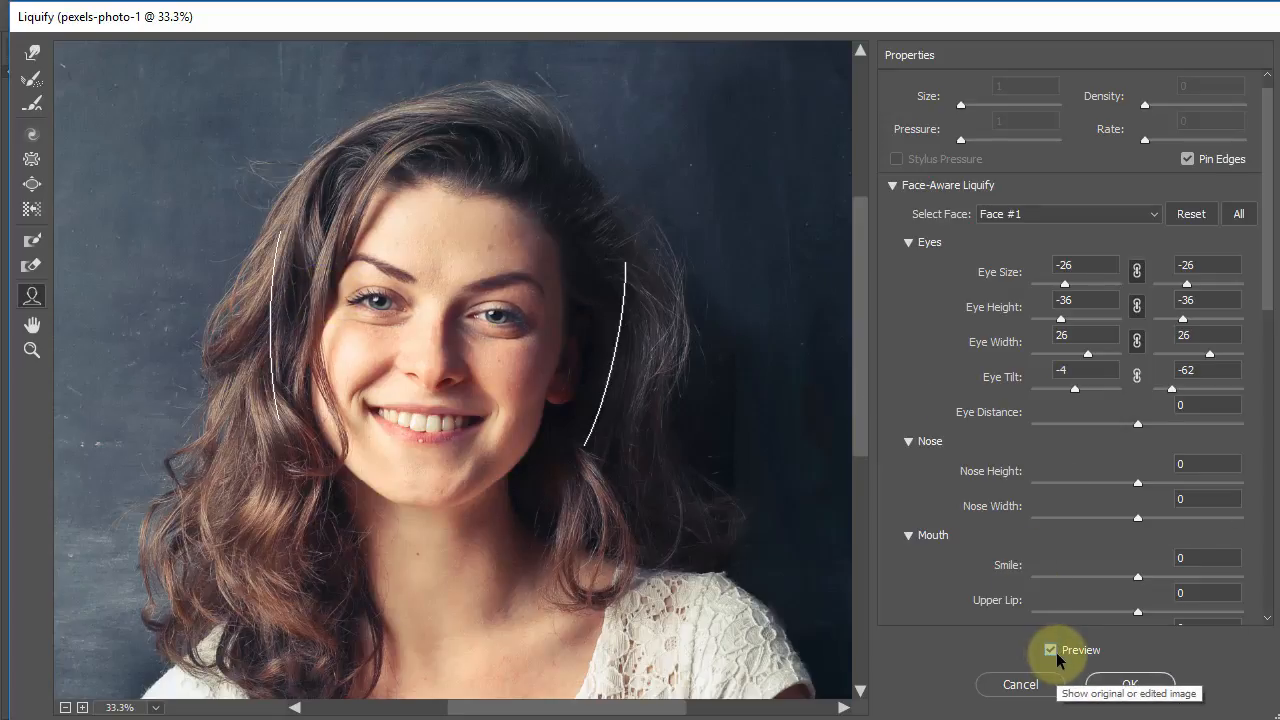
{"action": "left_click", "coordinate": [1059, 654]}
{"action": "left_click", "coordinate": [1060, 654]}
{"action": "left_click", "coordinate": [1060, 654]}
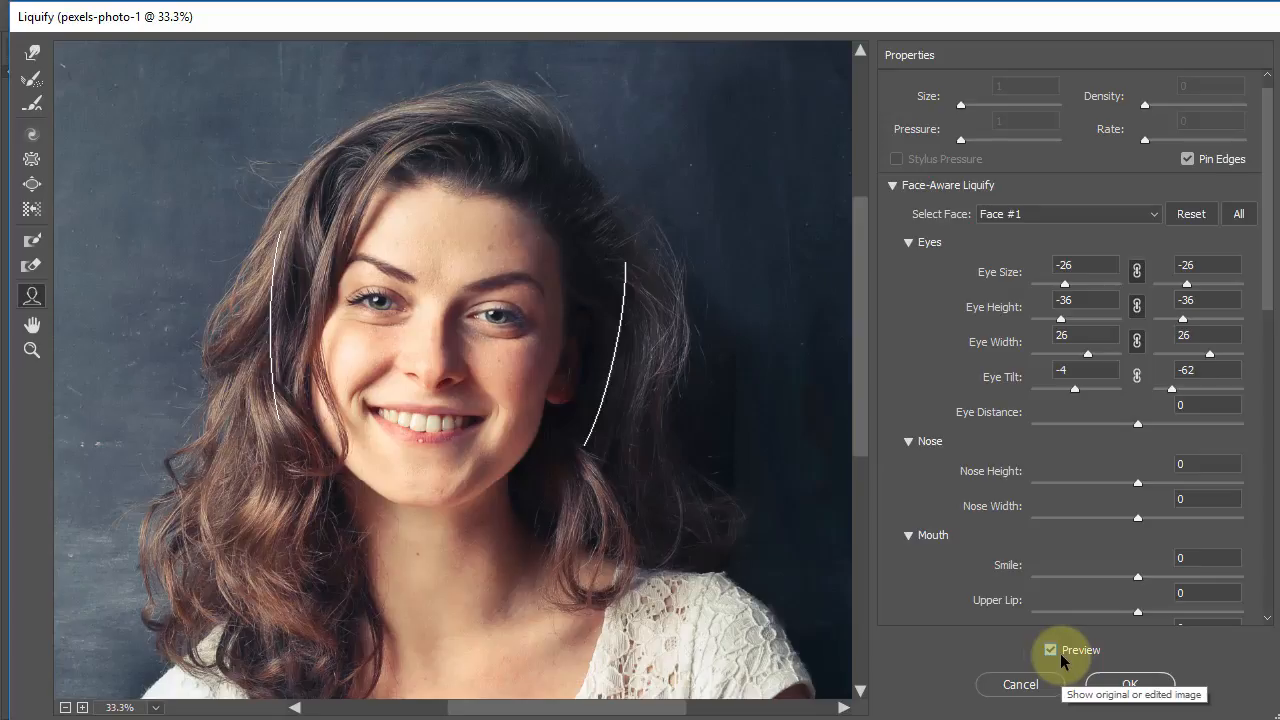
{"action": "left_click", "coordinate": [1060, 654]}
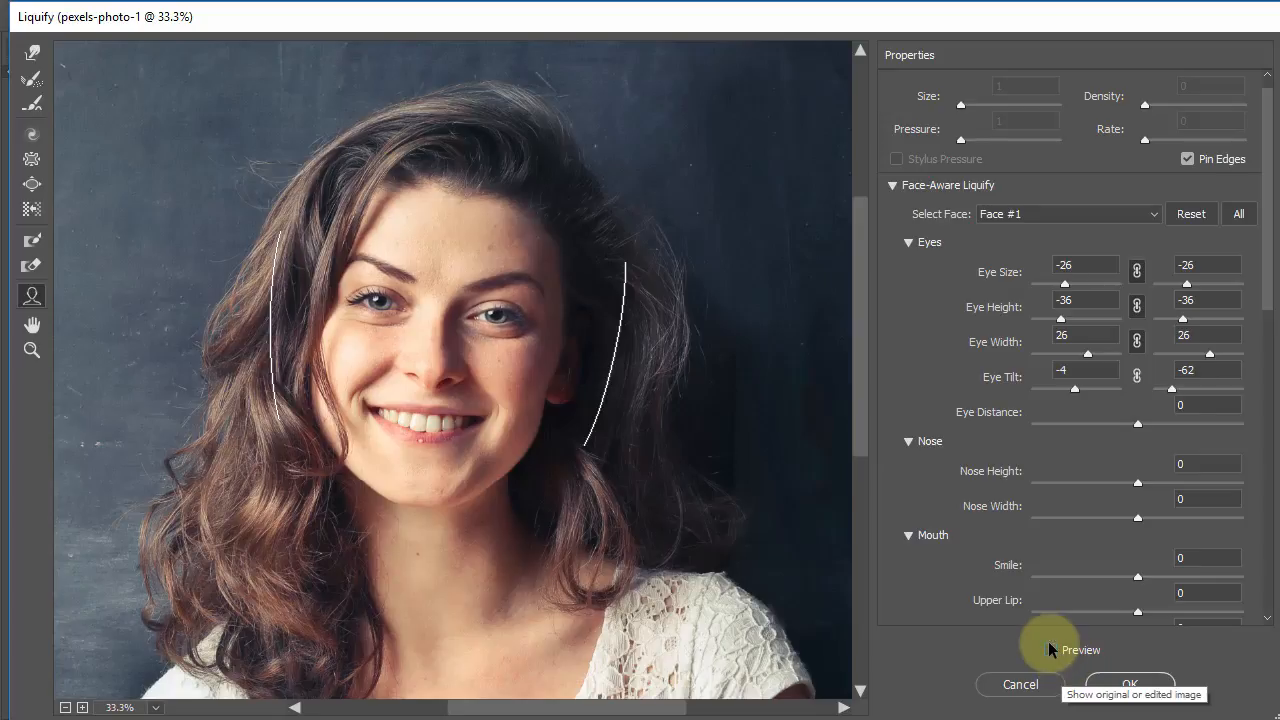
Step: Dismiss the preview warning, turn the preview back on and set the right eye's Eye Tilt to -99
{"action": "left_click", "coordinate": [551, 320]}
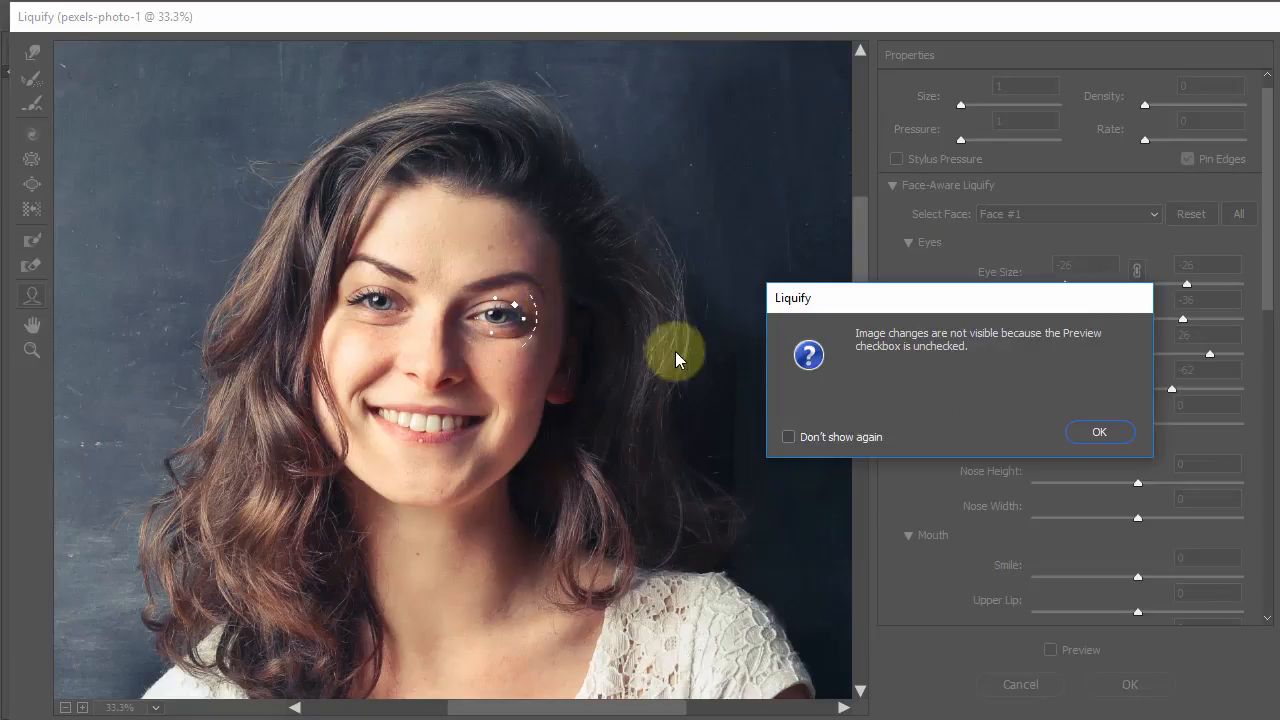
{"action": "left_click", "coordinate": [1099, 430]}
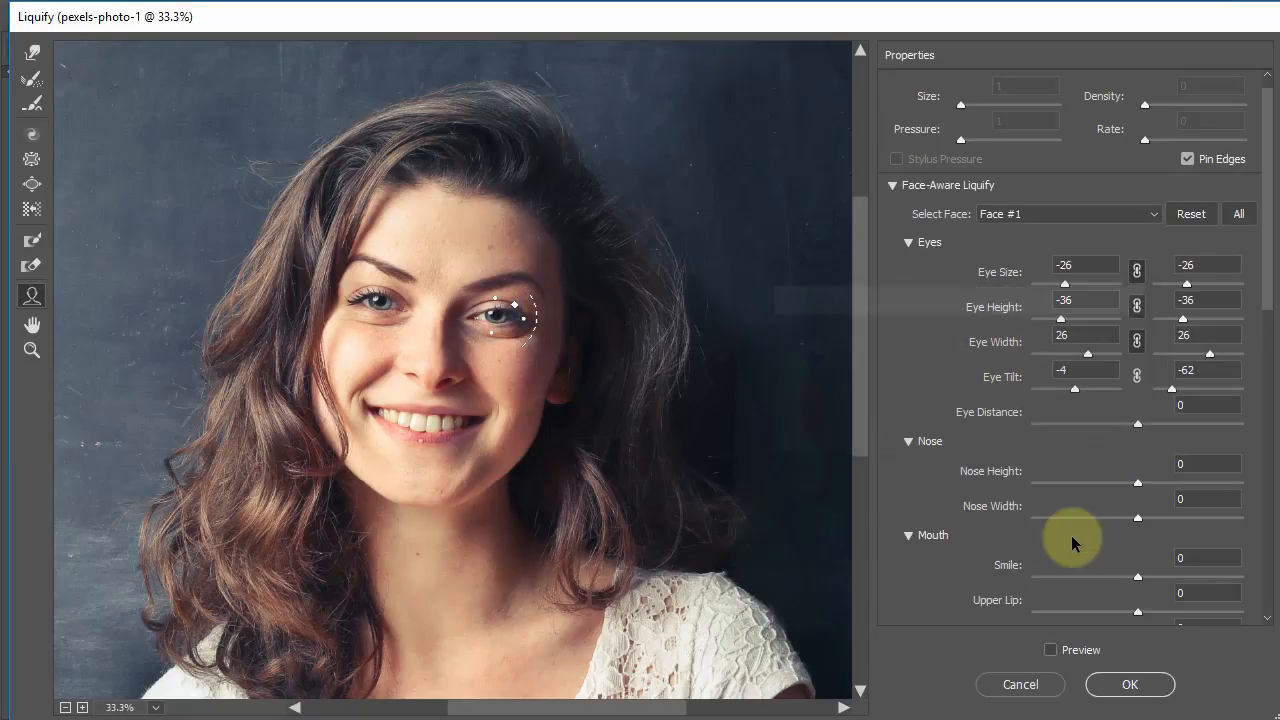
{"action": "left_click", "coordinate": [1050, 649]}
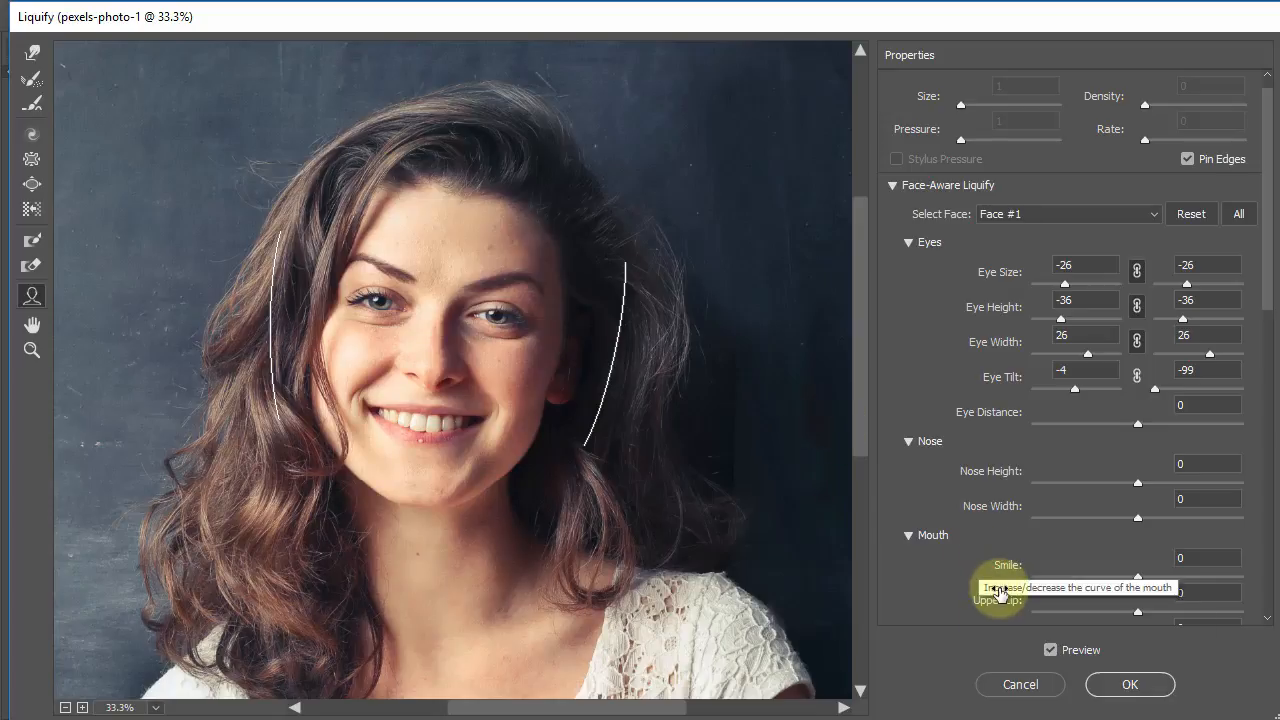
{"action": "key", "text": "alt"}
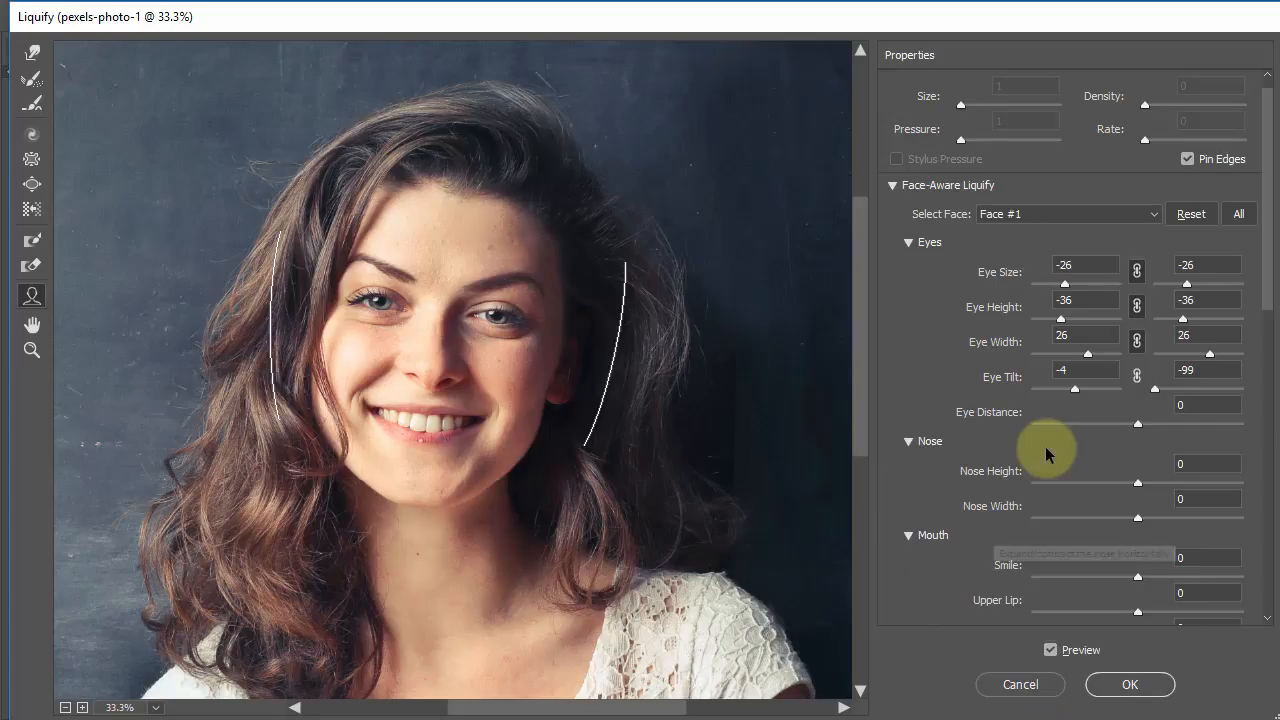
Step: Set the Nose Height to 22 and the Nose Width to -72
{"action": "left_click_drag", "start_coordinate": [1267, 291], "coordinate": [1261, 360]}
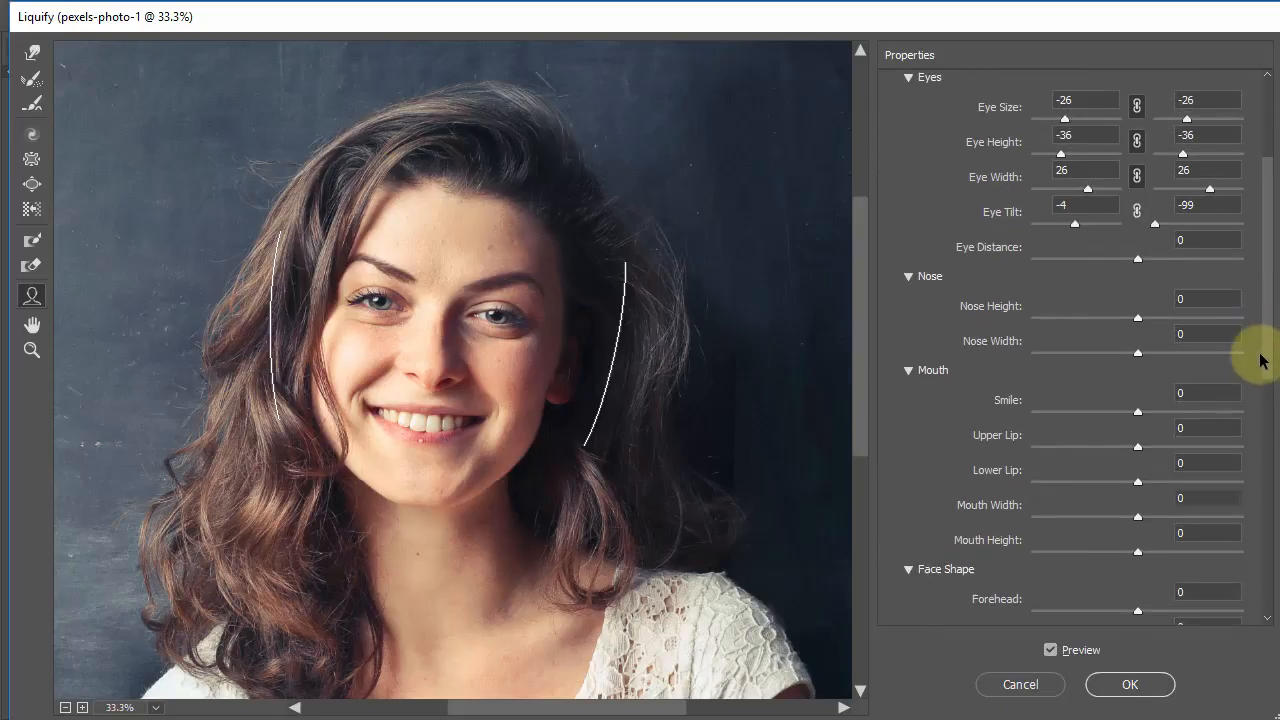
{"action": "left_click", "coordinate": [907, 264]}
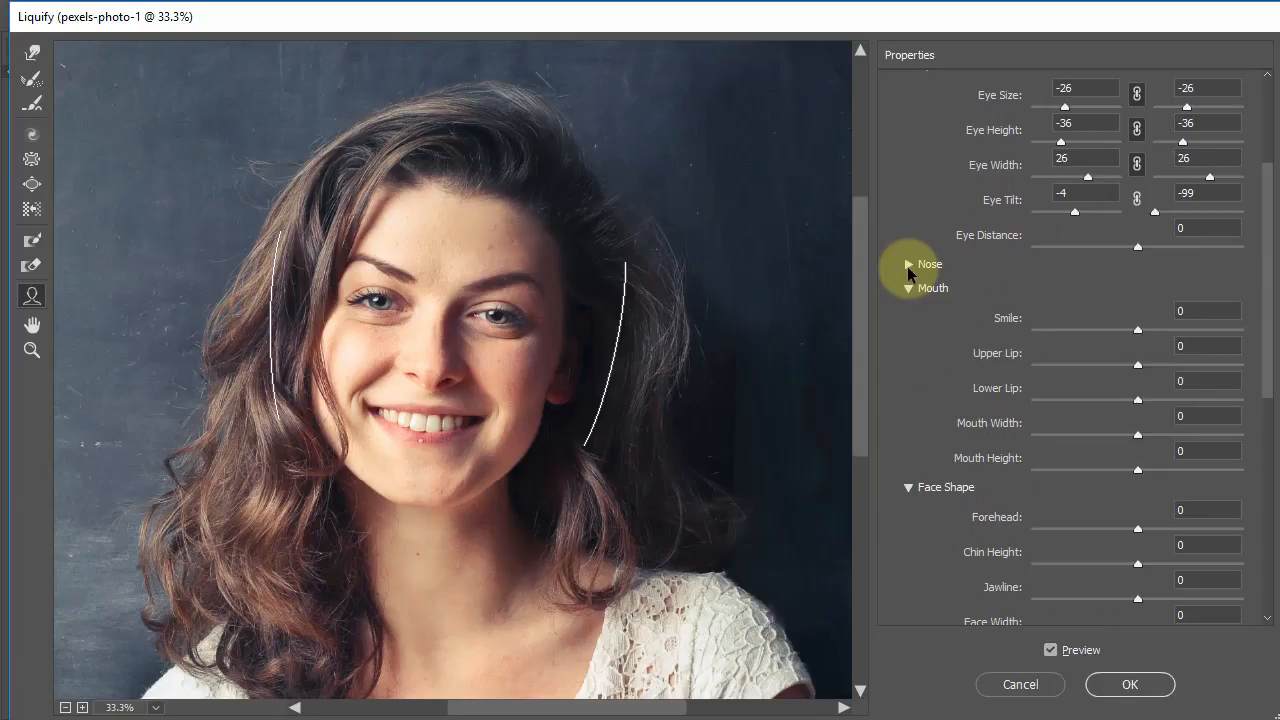
{"action": "left_click", "coordinate": [907, 265]}
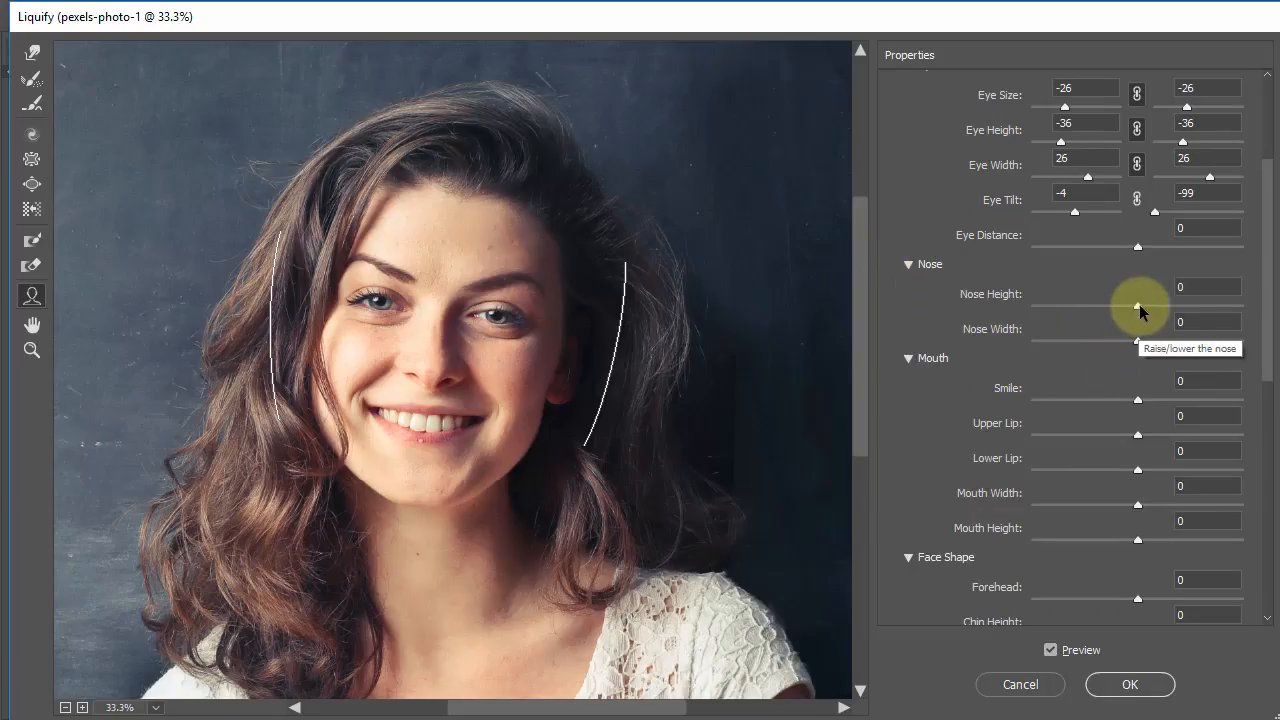
{"action": "mouse_move", "coordinate": [1139, 308]}
{"action": "left_mouse_down"}
{"action": "mouse_move", "coordinate": [1122, 312]}
{"action": "mouse_move", "coordinate": [1161, 309]}
{"action": "left_mouse_up"}
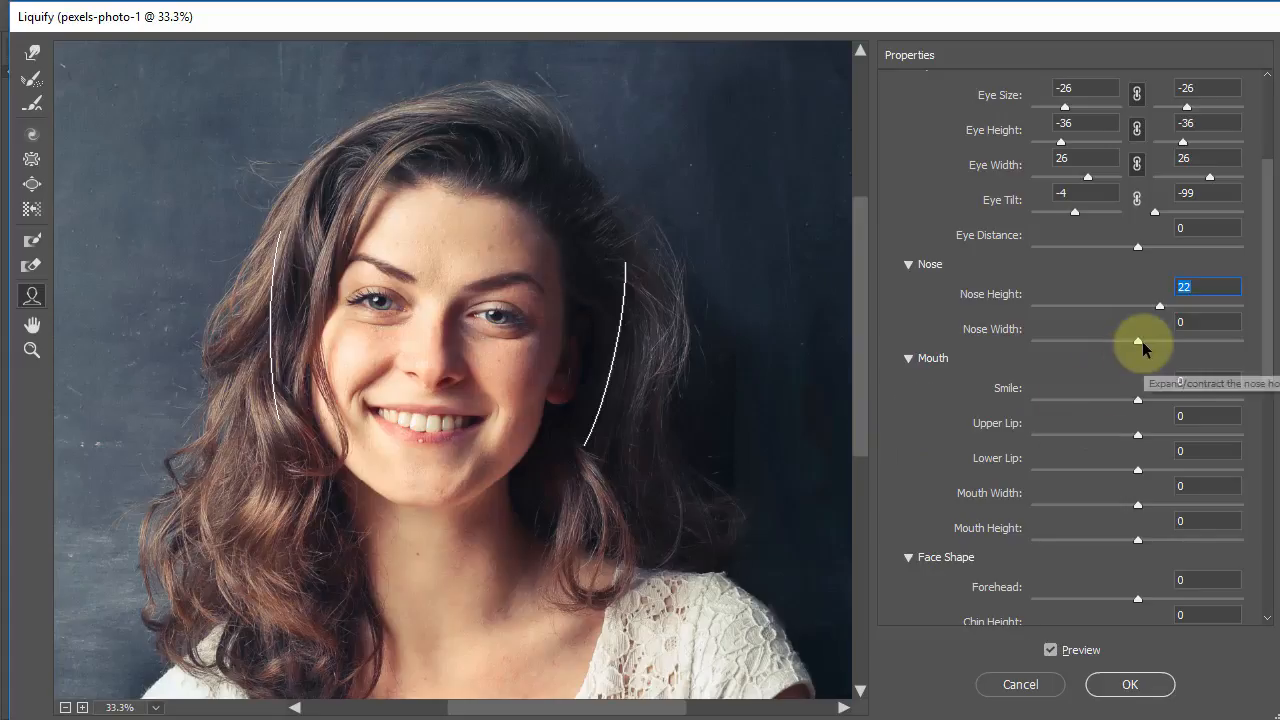
{"action": "left_click_drag", "start_coordinate": [1137, 340], "coordinate": [1061, 356]}
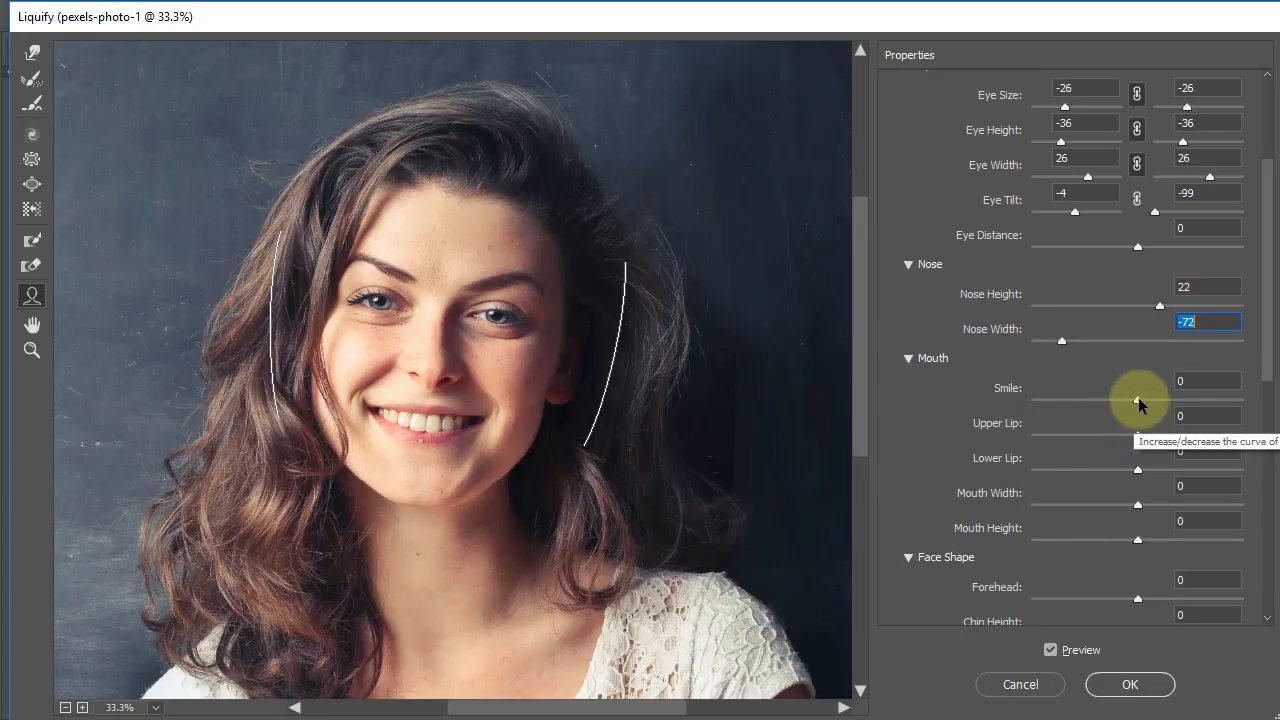
Step: Reshape the mouth with Smile -65, Upper Lip 12, Lower Lip -36, Mouth Width -30 and Mouth Height -20
{"action": "left_click_drag", "start_coordinate": [1138, 399], "coordinate": [1068, 400]}
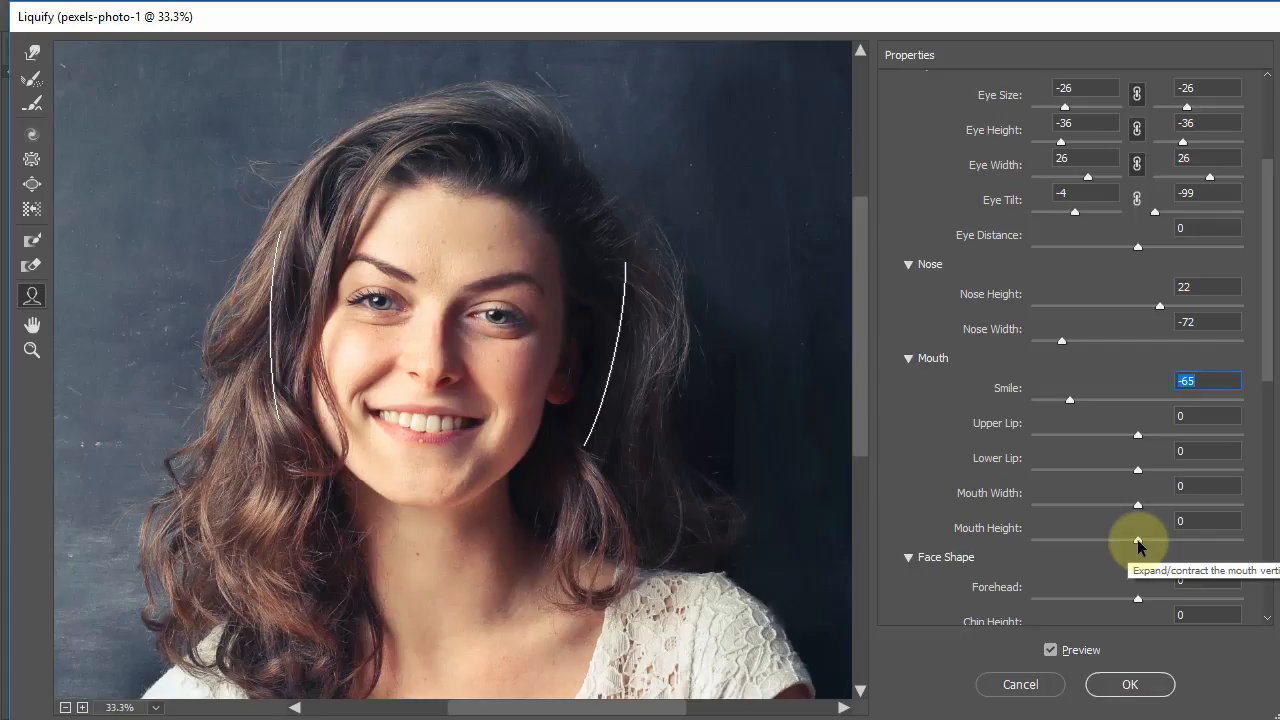
{"action": "left_click_drag", "start_coordinate": [1138, 541], "coordinate": [1114, 556]}
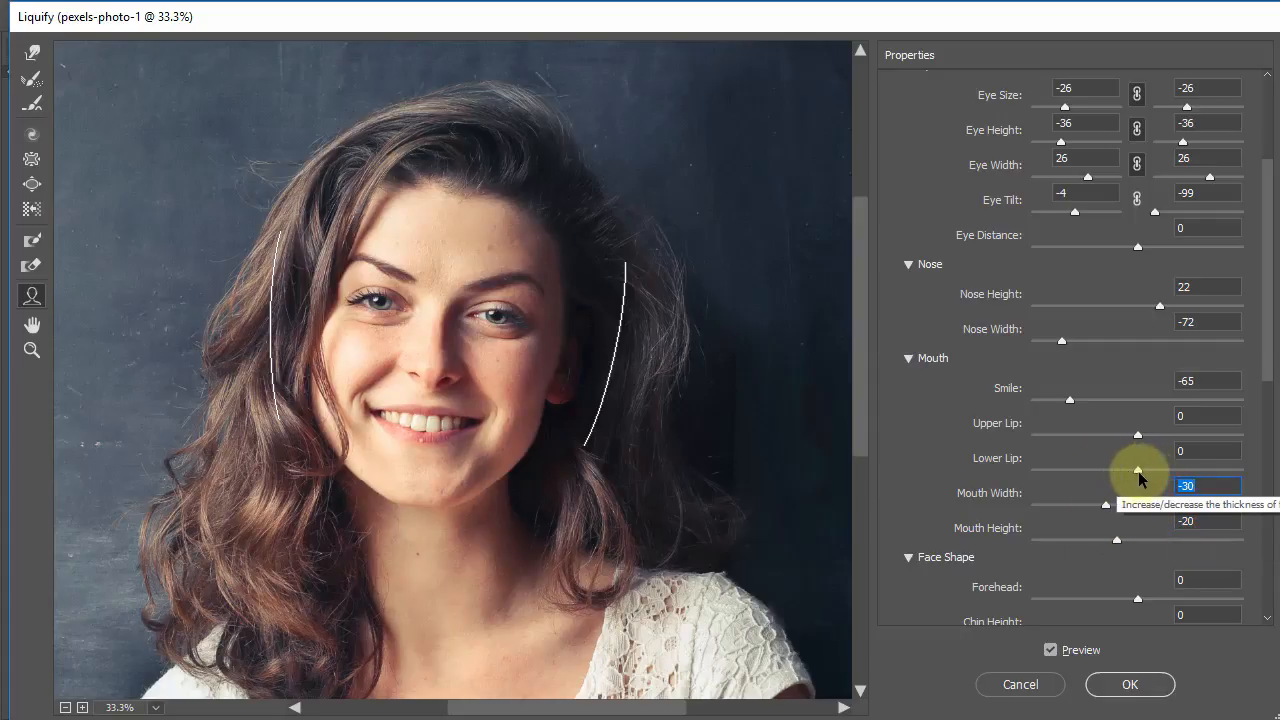
{"action": "left_click_drag", "start_coordinate": [1138, 471], "coordinate": [1101, 485]}
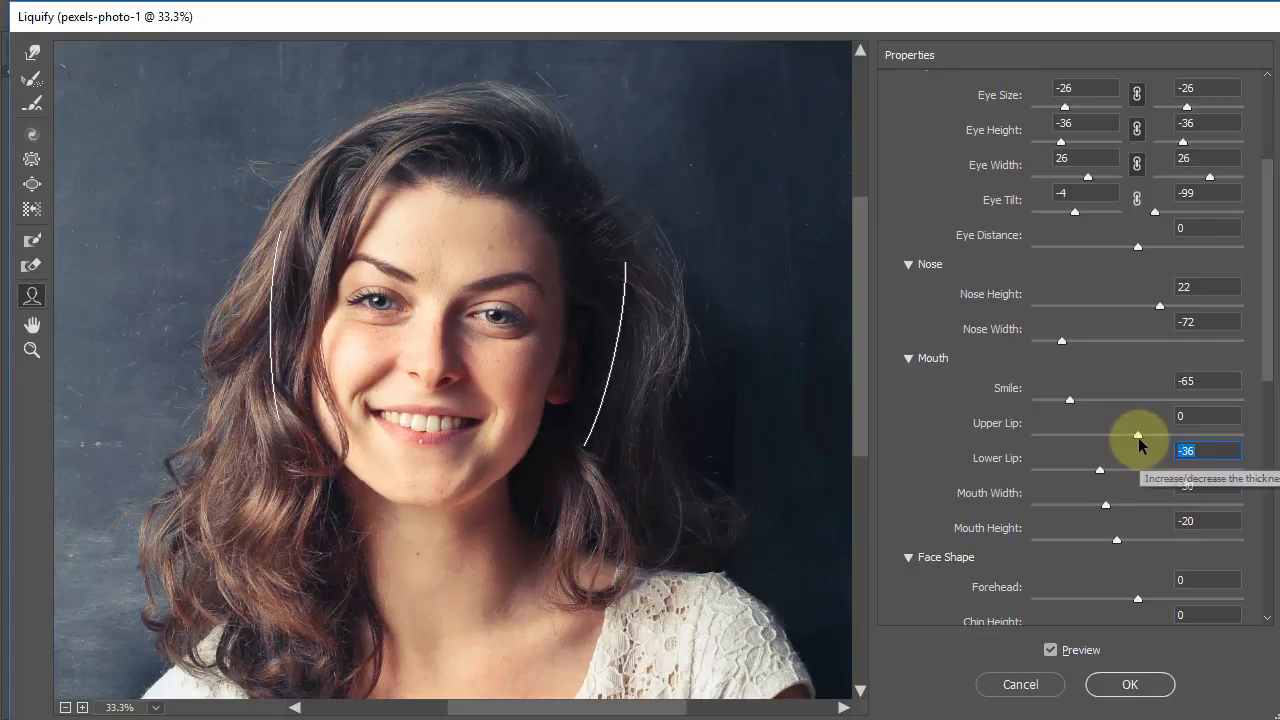
{"action": "mouse_move", "coordinate": [1136, 436]}
{"action": "left_mouse_down"}
{"action": "mouse_move", "coordinate": [1104, 440]}
{"action": "mouse_move", "coordinate": [1153, 440]}
{"action": "left_mouse_up"}
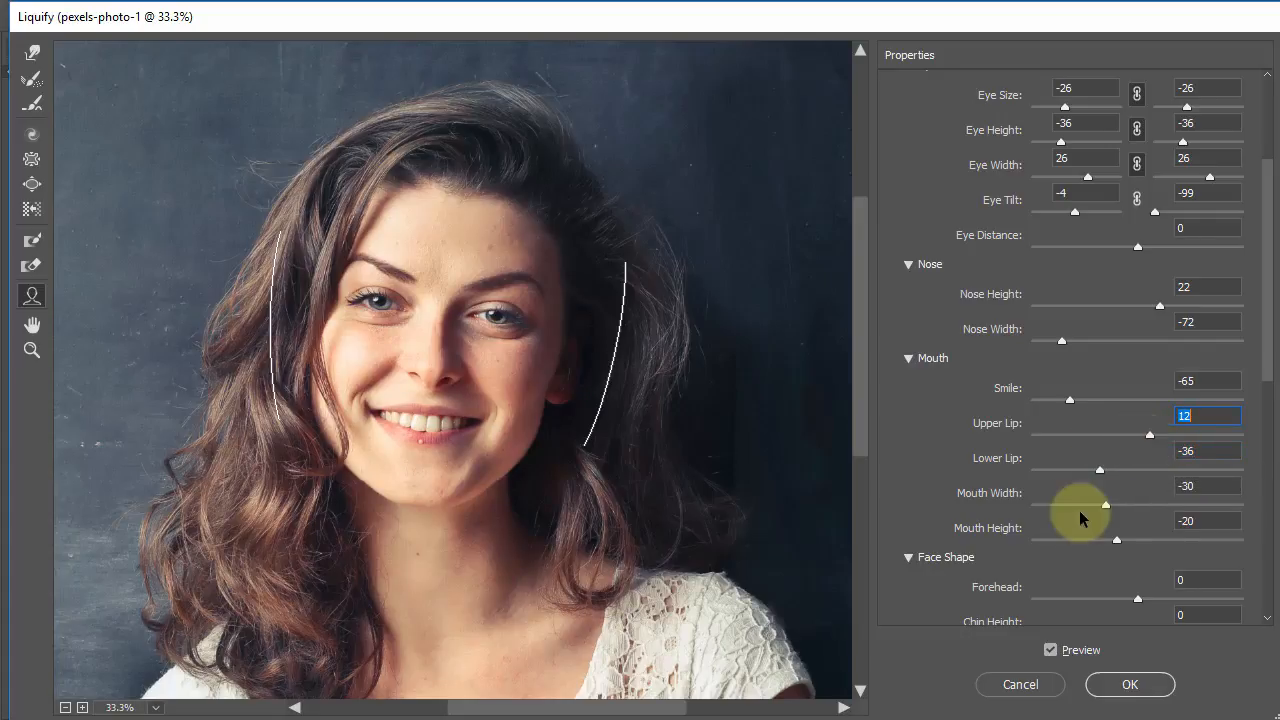
Step: Adjust the face shape with Forehead -47, Chin Height -48 and Jawline -48
{"action": "left_click_drag", "start_coordinate": [1268, 363], "coordinate": [1266, 420]}
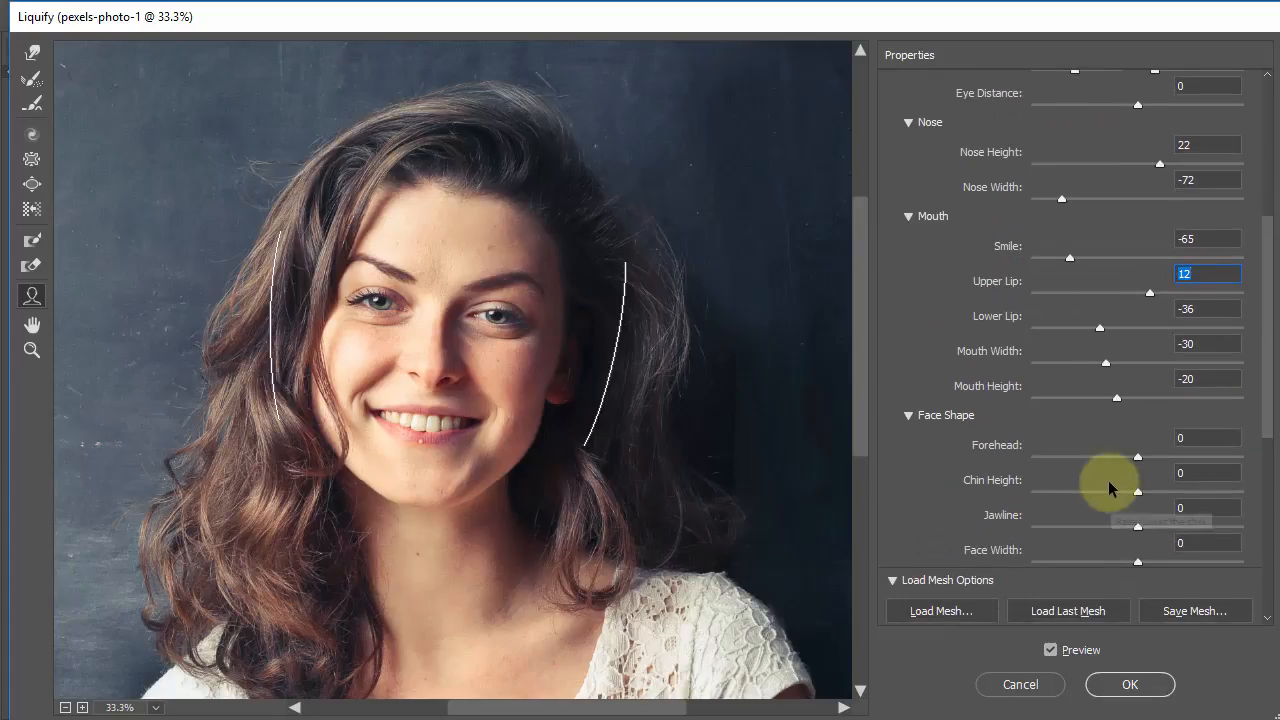
{"action": "left_click", "coordinate": [1139, 459]}
{"action": "left_click_drag", "start_coordinate": [1139, 462], "coordinate": [1096, 490]}
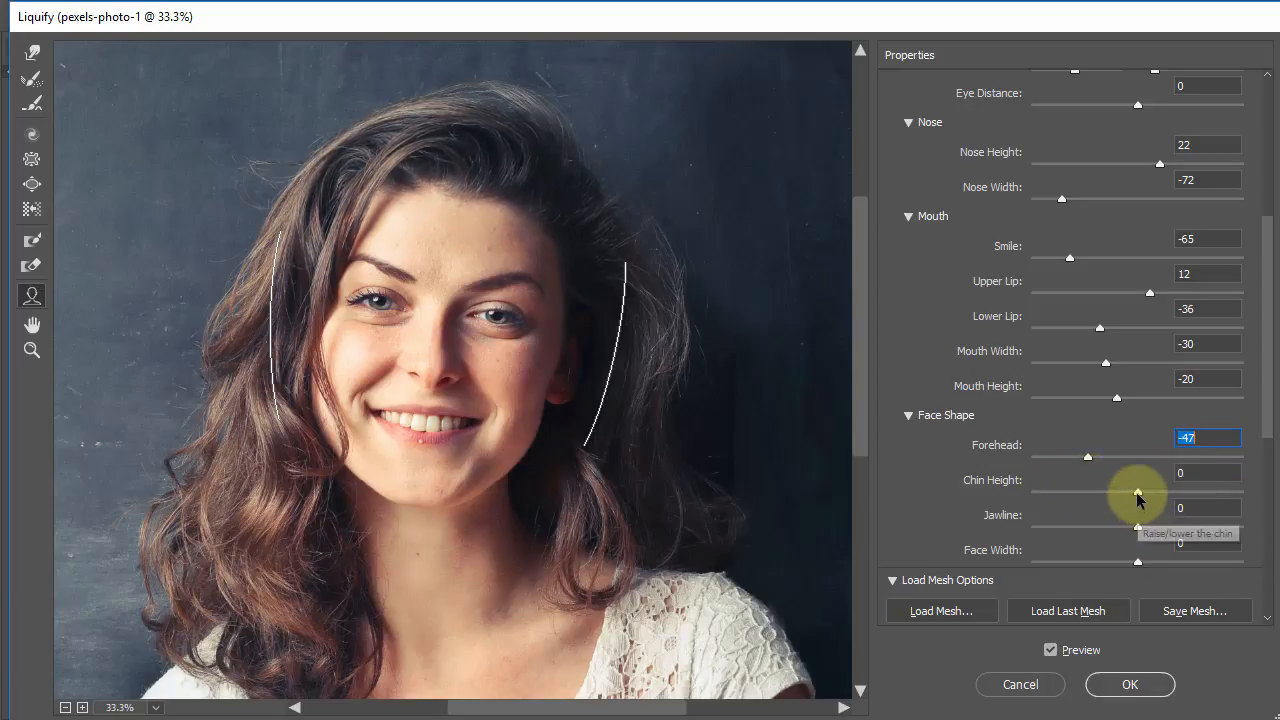
{"action": "left_click_drag", "start_coordinate": [1137, 492], "coordinate": [1085, 496]}
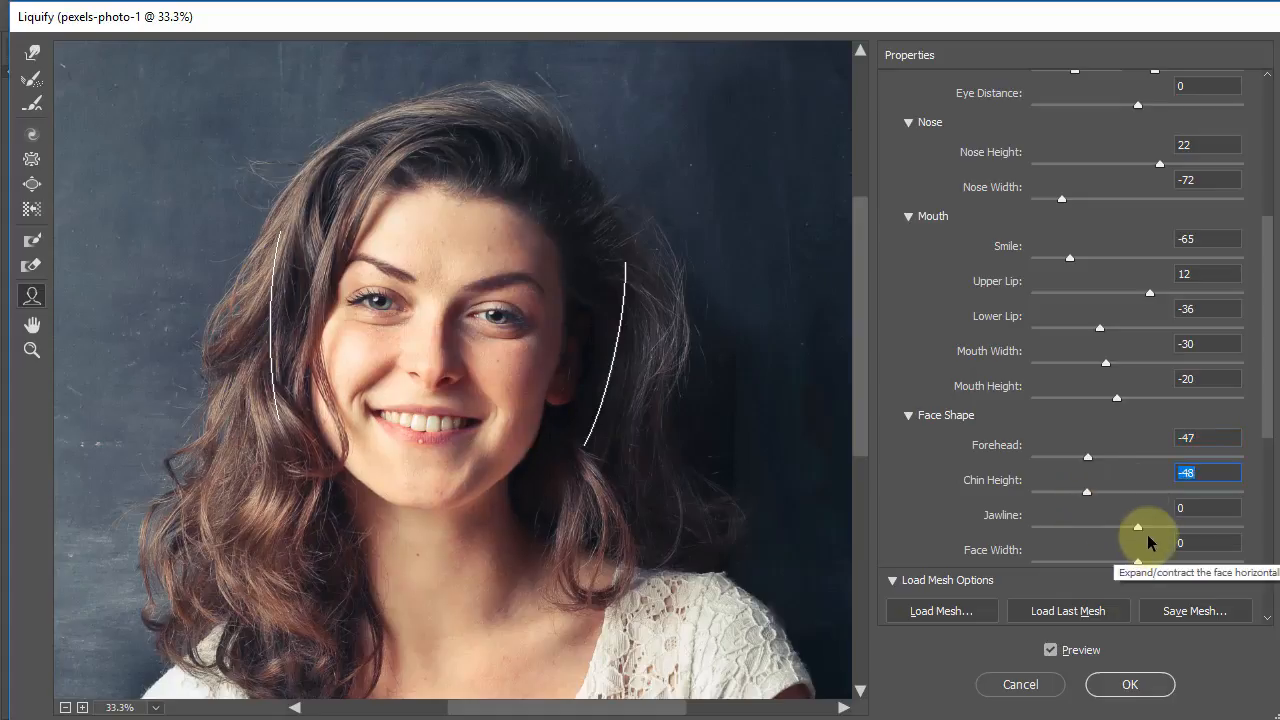
{"action": "left_click_drag", "start_coordinate": [1137, 530], "coordinate": [1087, 532]}
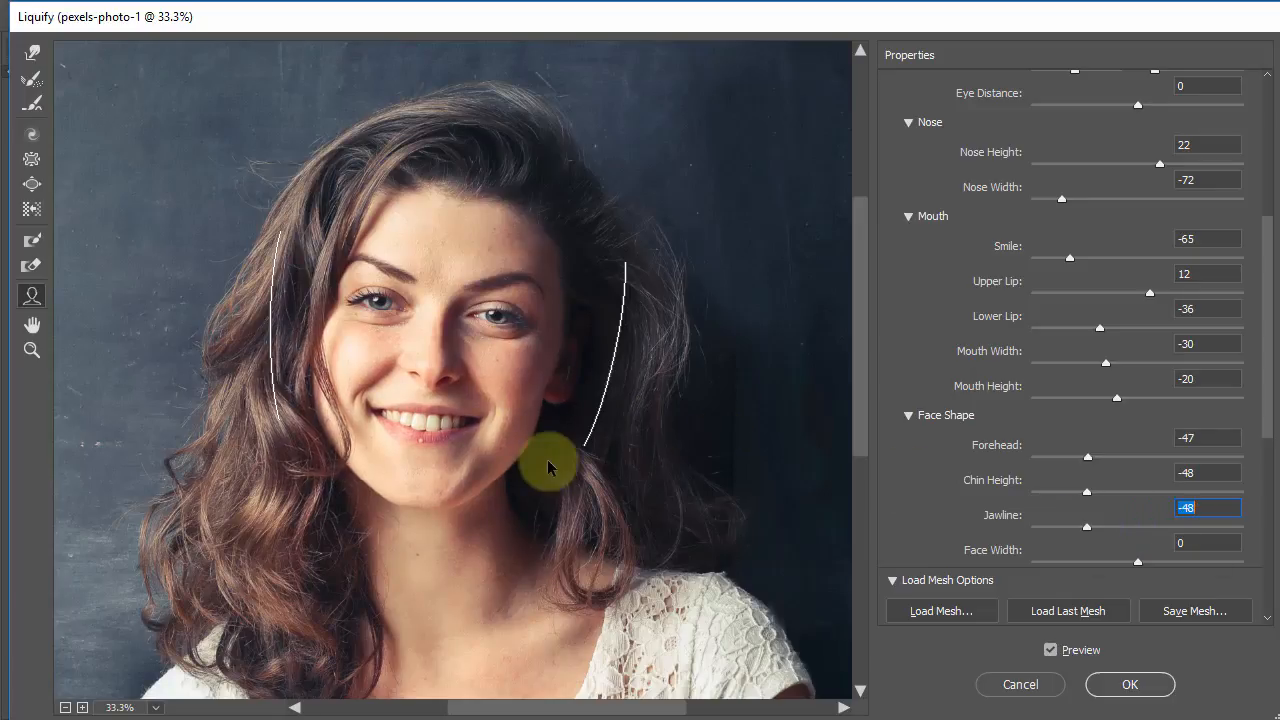
Step: Toggle the preview off and on to compare the reshaped face with the original
{"action": "left_click", "coordinate": [1052, 651]}
{"action": "left_click", "coordinate": [1050, 655]}
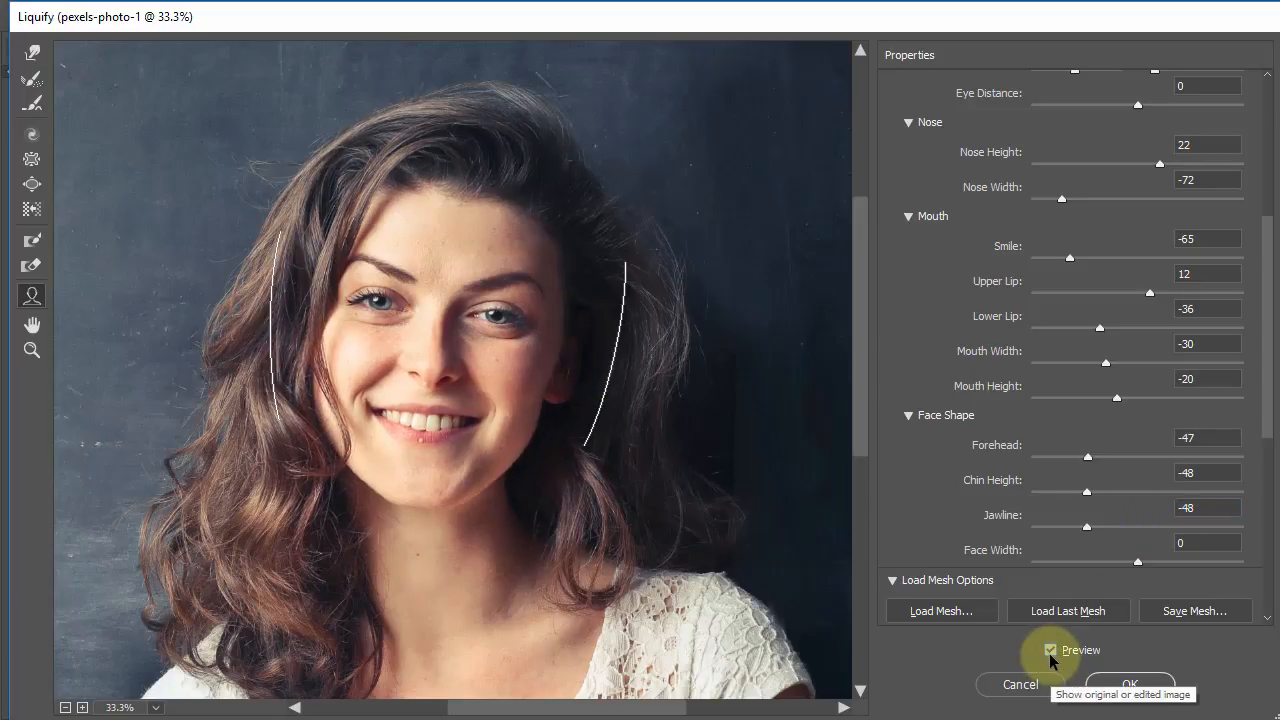
{"action": "left_click", "coordinate": [1050, 655]}
{"action": "left_click", "coordinate": [1050, 655]}
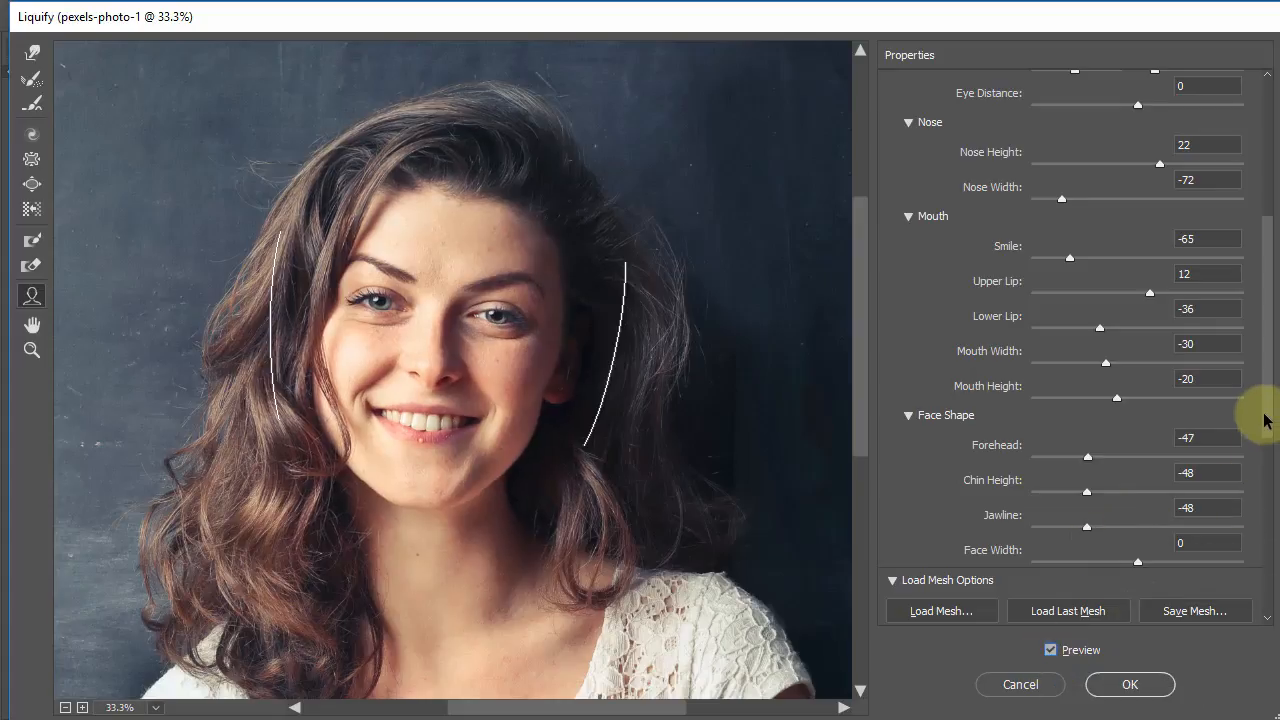
Step: Set the Face Width to -55 and toggle the preview to compare the slimmer face with the original
{"action": "scroll", "coordinate": [1260, 428], "scroll_direction": "down", "scroll_amount": 3}
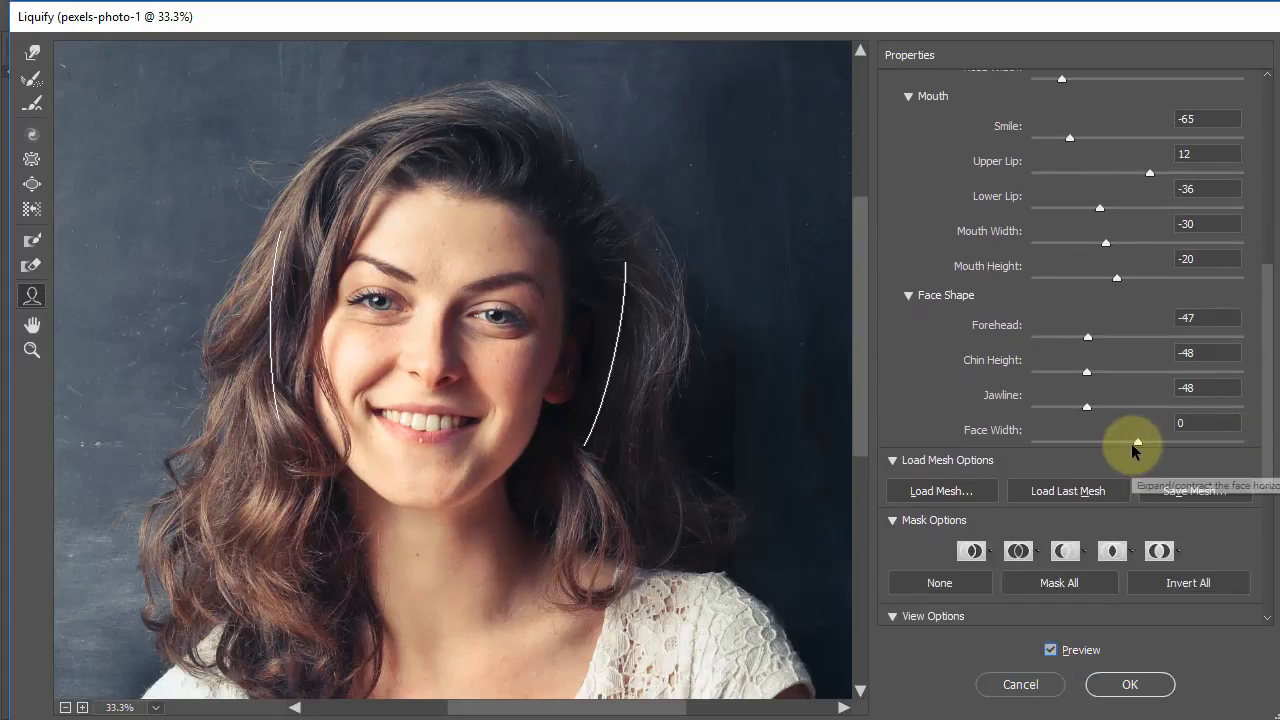
{"action": "left_click_drag", "start_coordinate": [1137, 443], "coordinate": [1079, 443]}
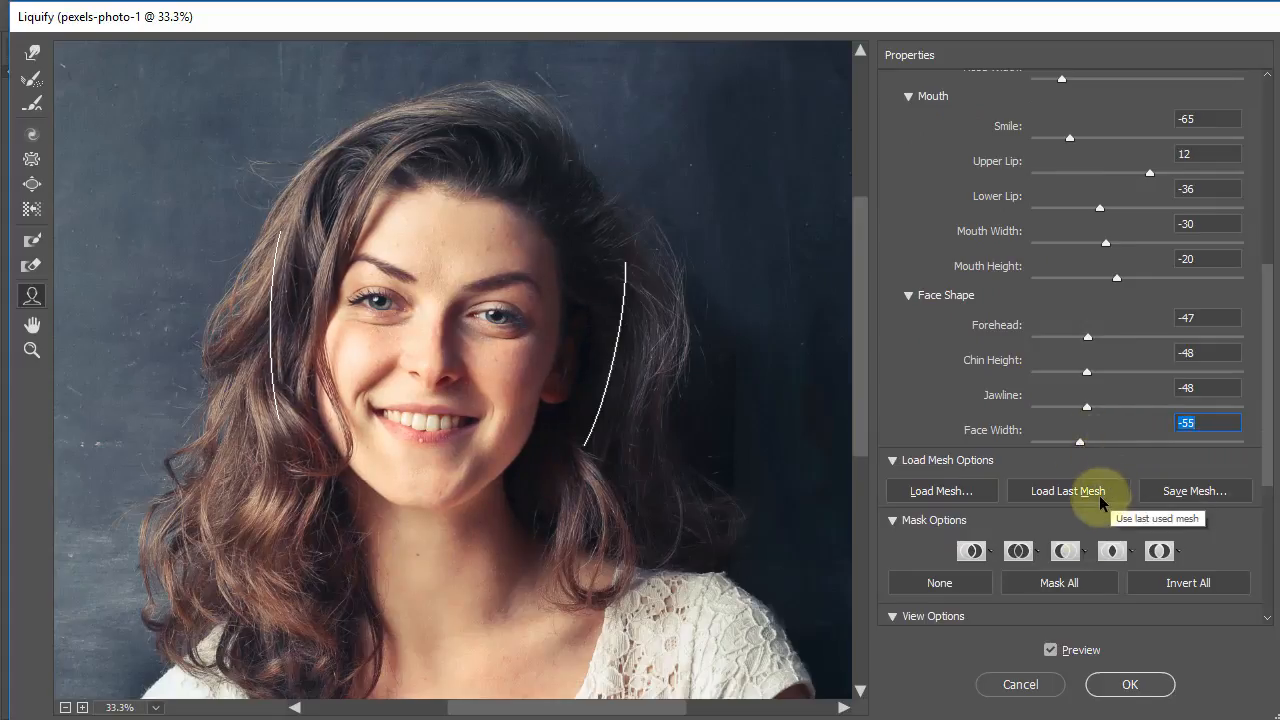
{"action": "left_click", "coordinate": [1049, 650]}
{"action": "left_click", "coordinate": [1049, 648]}
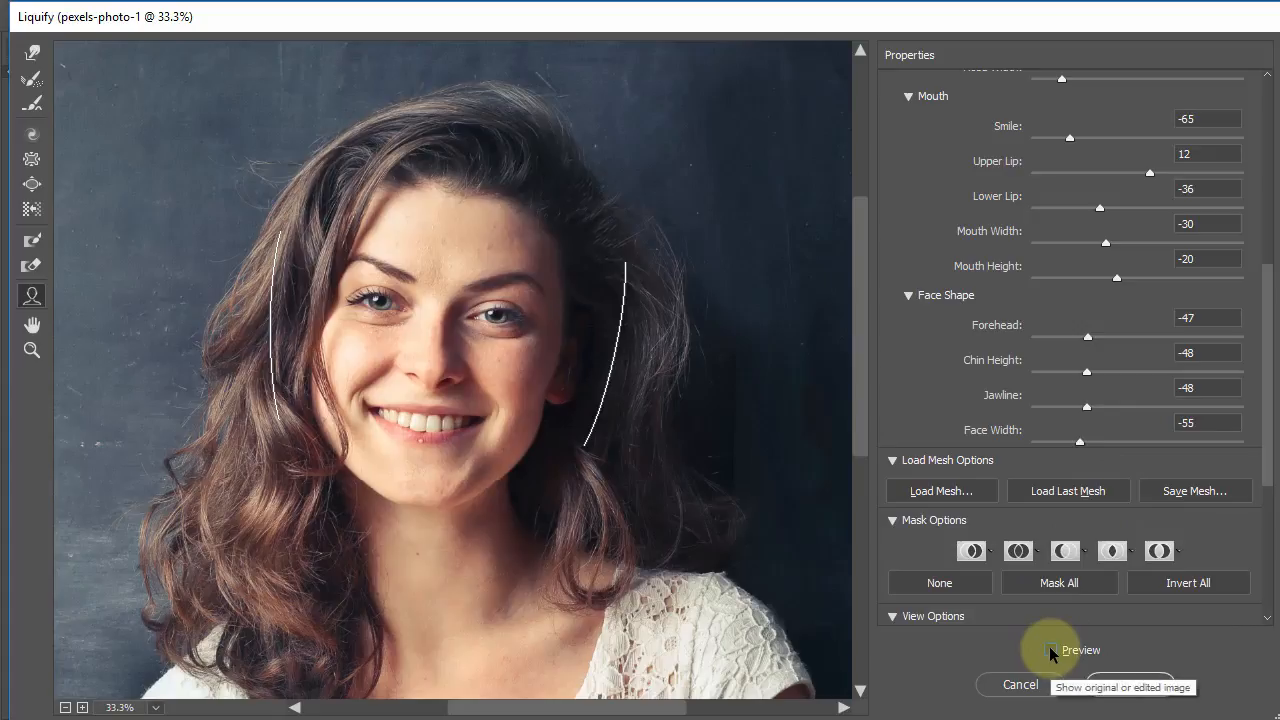
{"action": "left_click", "coordinate": [1049, 648]}
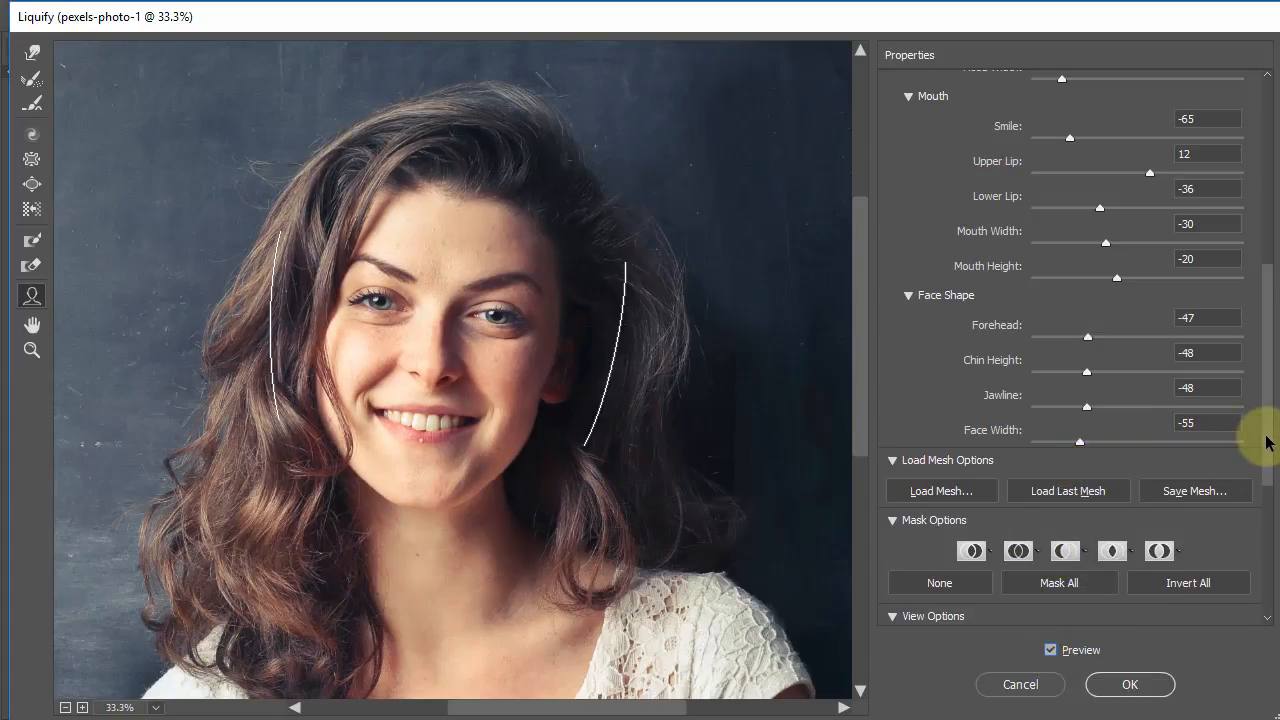
Step: Refine the mouth by setting Mouth Height to -39 and Mouth Width to about -15
{"action": "left_click_drag", "start_coordinate": [1265, 443], "coordinate": [1265, 375]}
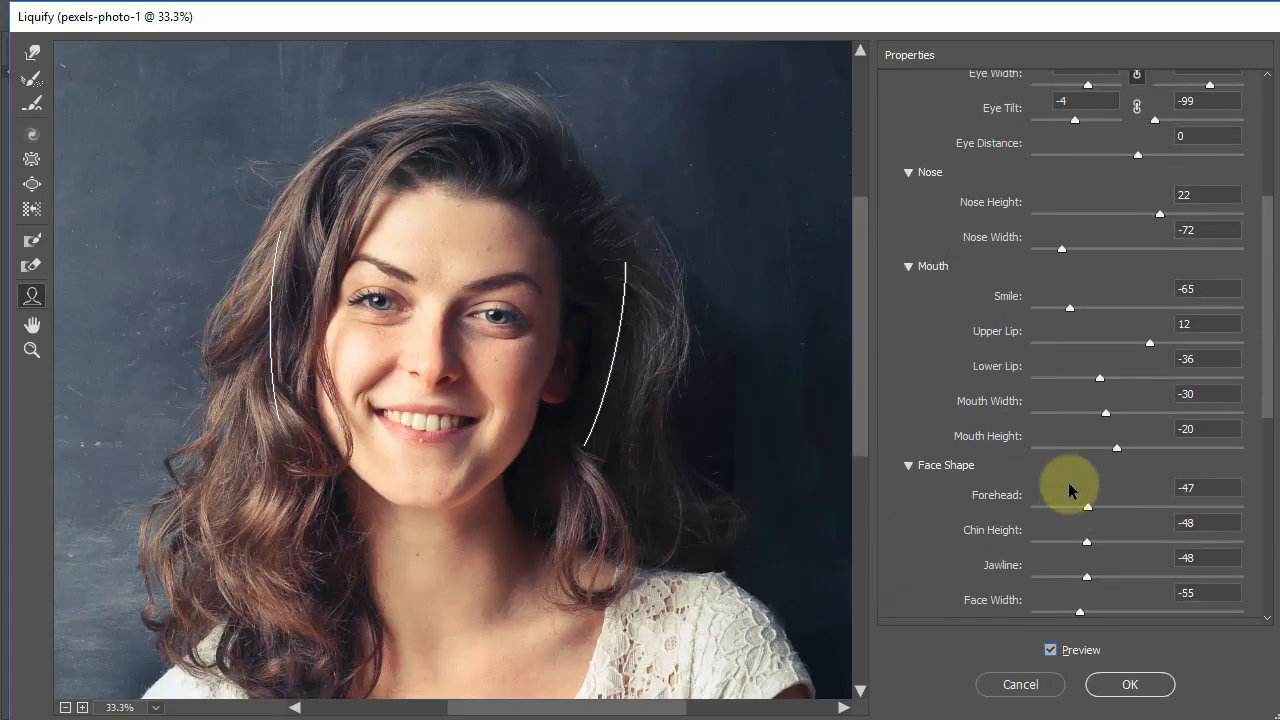
{"action": "mouse_move", "coordinate": [1116, 450]}
{"action": "left_mouse_down"}
{"action": "mouse_move", "coordinate": [1143, 449]}
{"action": "mouse_move", "coordinate": [1134, 454]}
{"action": "left_mouse_up"}
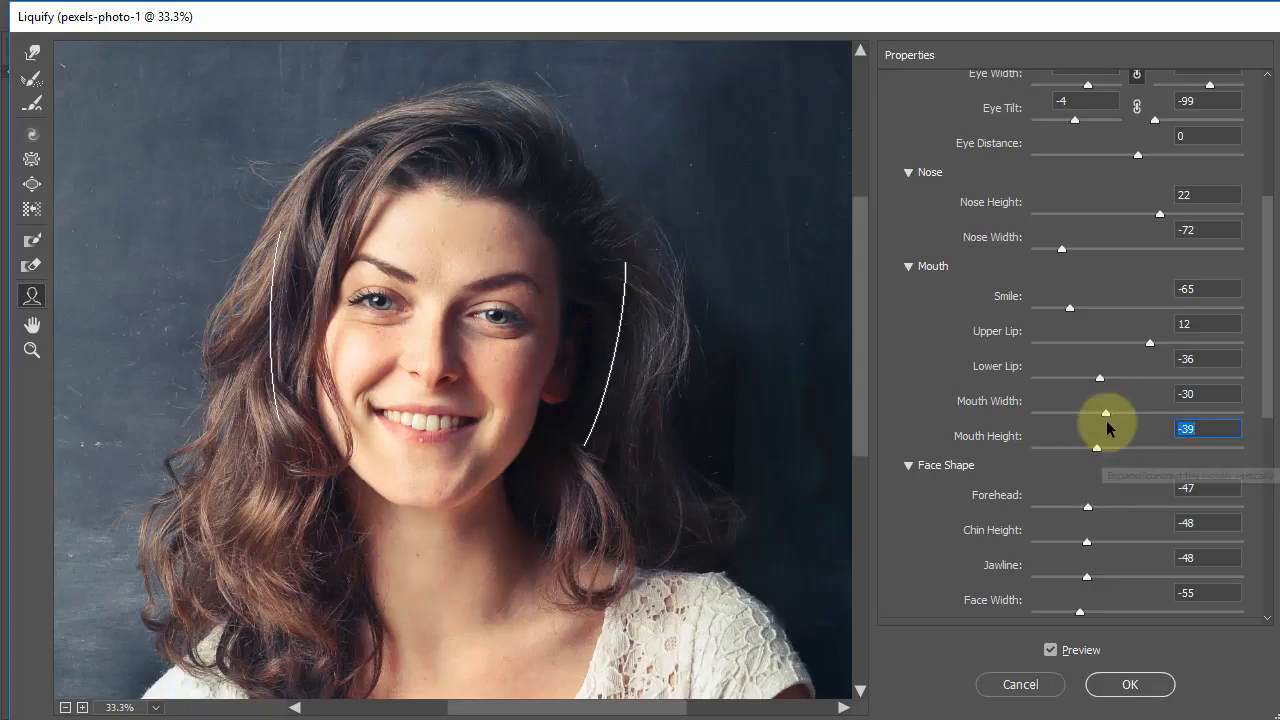
{"action": "mouse_move", "coordinate": [1107, 420]}
{"action": "left_mouse_down"}
{"action": "mouse_move", "coordinate": [1137, 417]}
{"action": "mouse_move", "coordinate": [1123, 420]}
{"action": "left_mouse_up"}
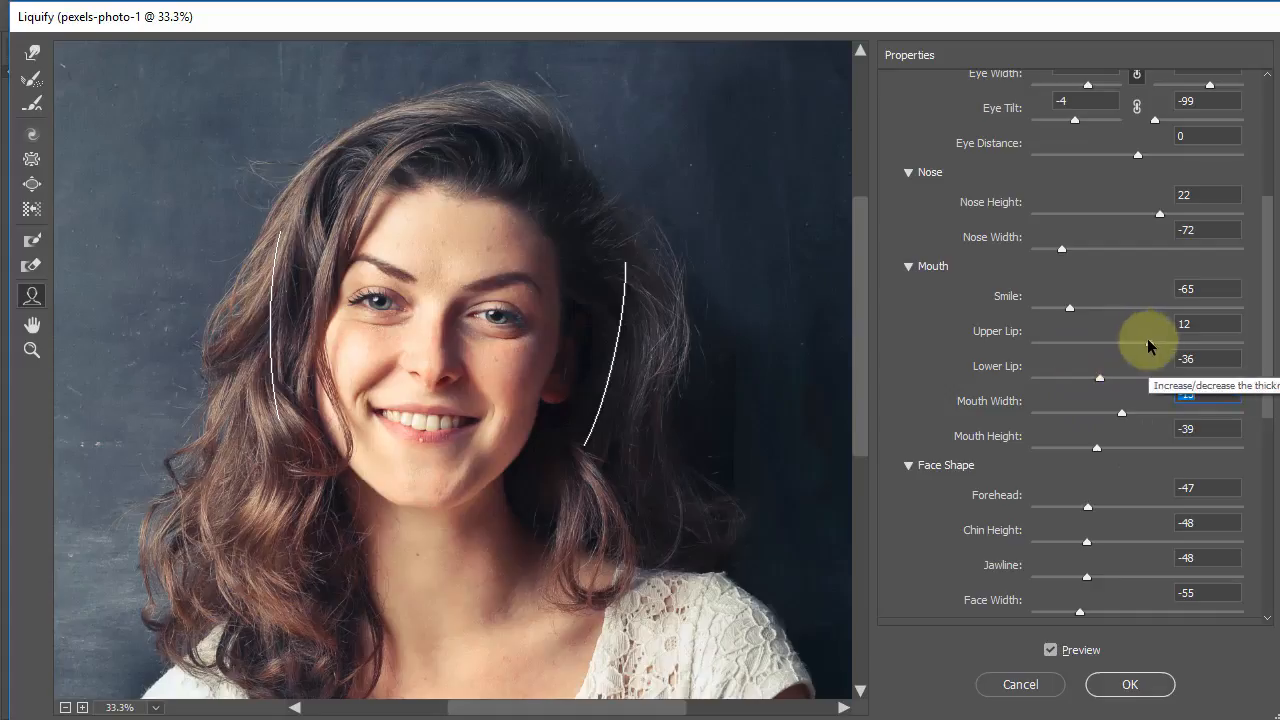
Step: Set Upper Lip to 1 and Smile to -100, and toggle the preview to compare the mouth with the original
{"action": "left_click_drag", "start_coordinate": [1147, 338], "coordinate": [1103, 352]}
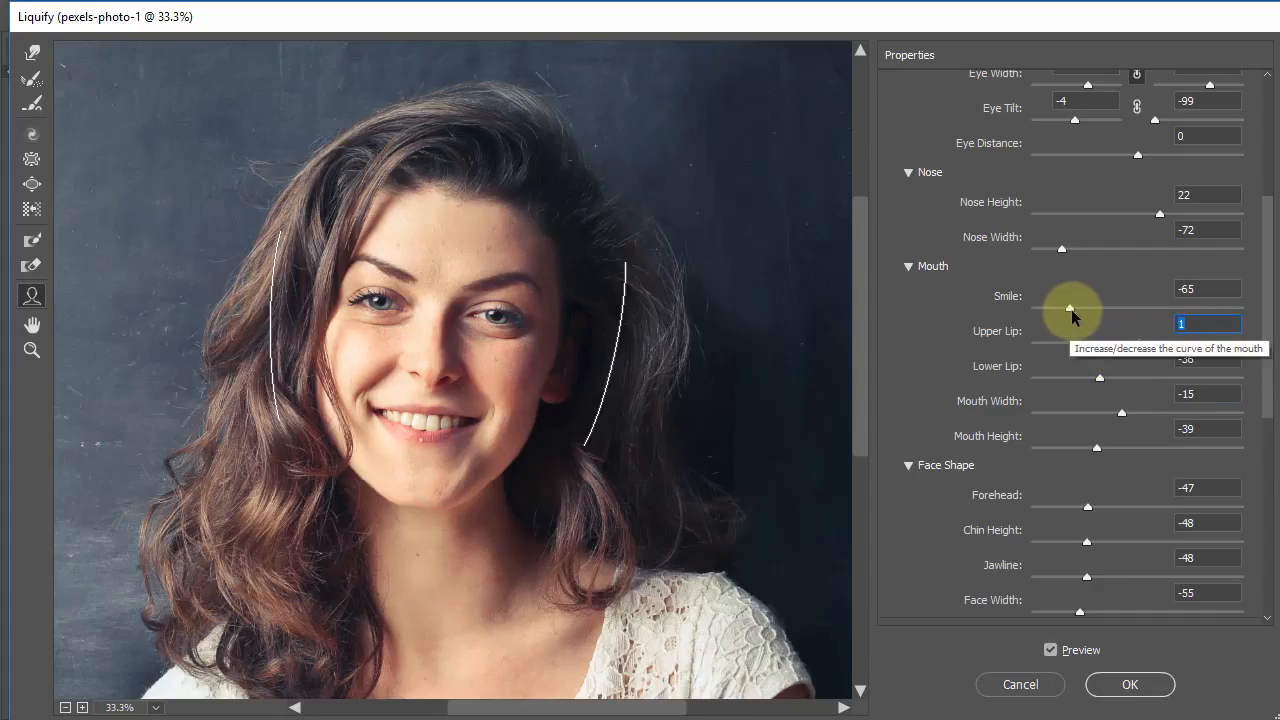
{"action": "left_click_drag", "start_coordinate": [1070, 308], "coordinate": [1033, 314]}
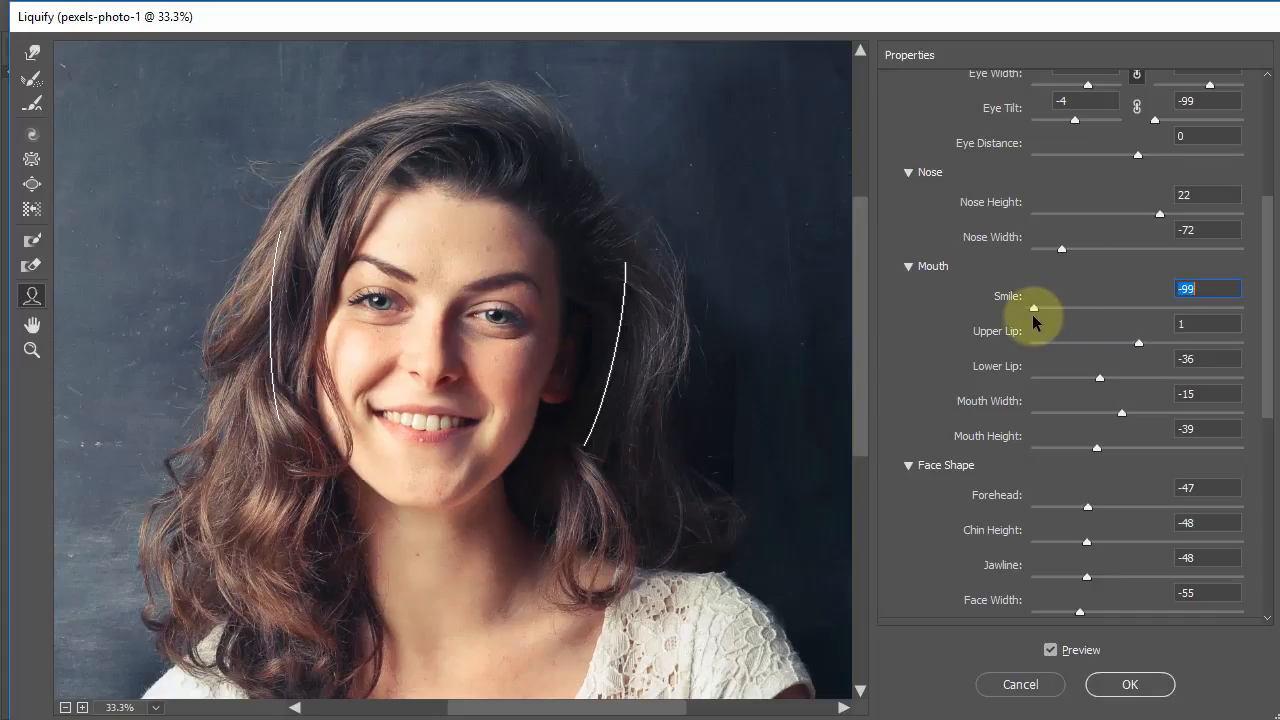
{"action": "left_click", "coordinate": [1050, 651]}
{"action": "left_click", "coordinate": [1050, 651]}
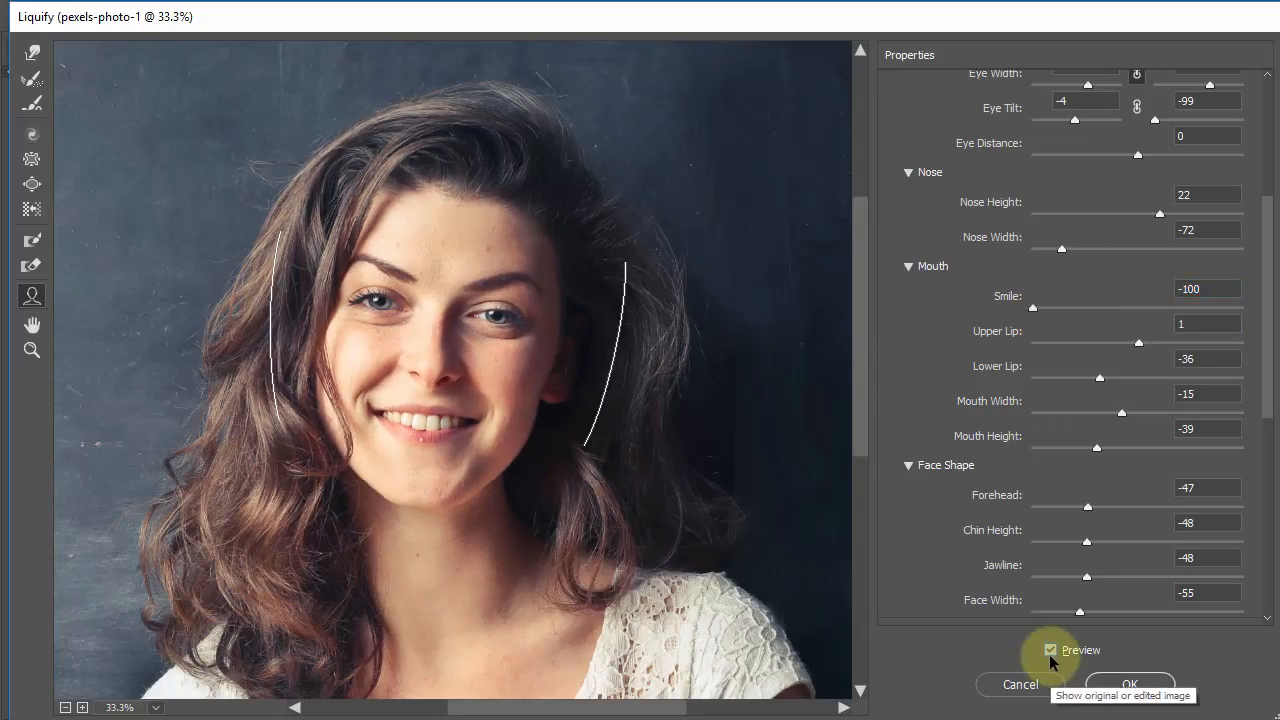
{"action": "left_click", "coordinate": [1051, 651]}
{"action": "left_click", "coordinate": [1052, 651]}
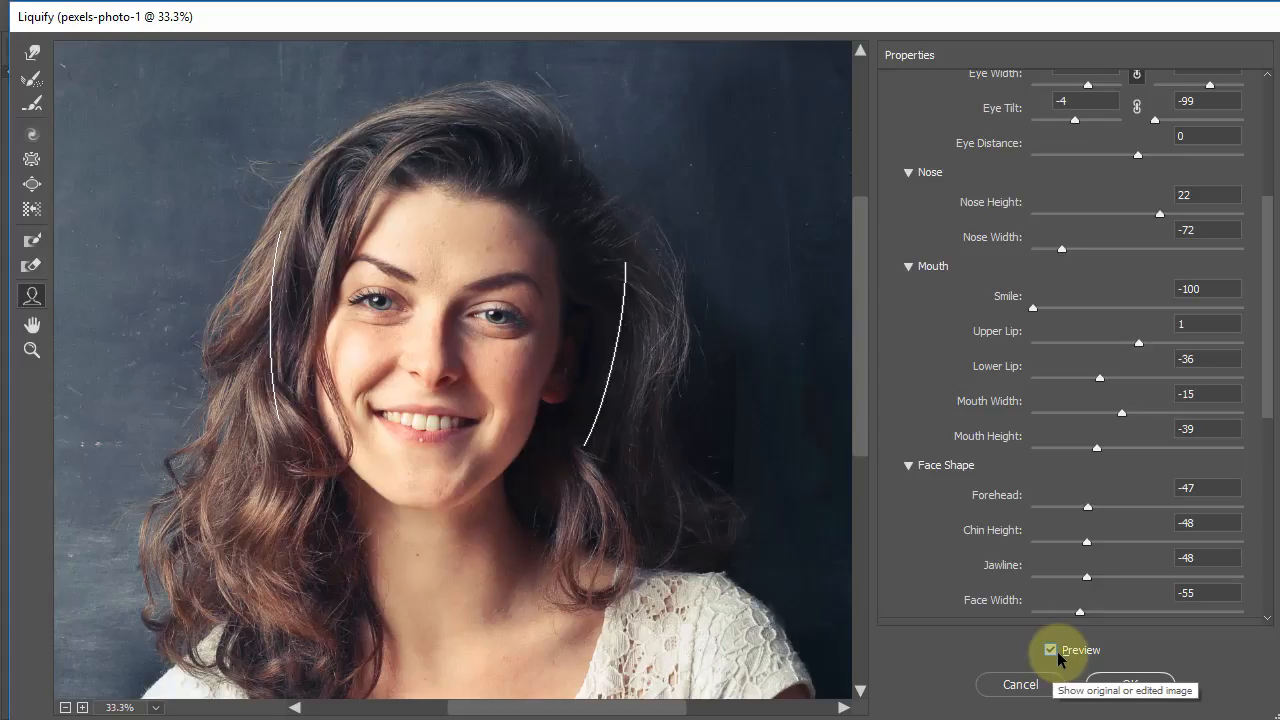
Step: Compare the reshaped face with the original once more and apply the Liquify adjustments
{"action": "left_click", "coordinate": [1051, 651]}
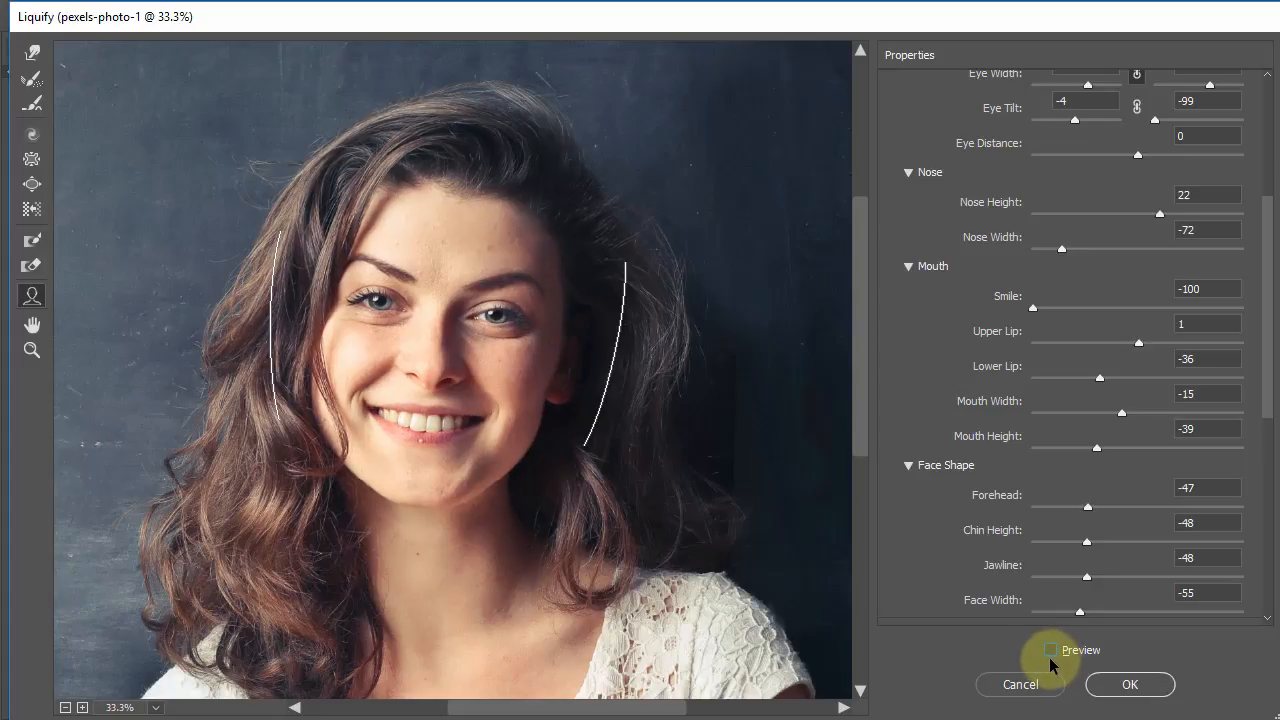
{"action": "left_click", "coordinate": [1050, 652]}
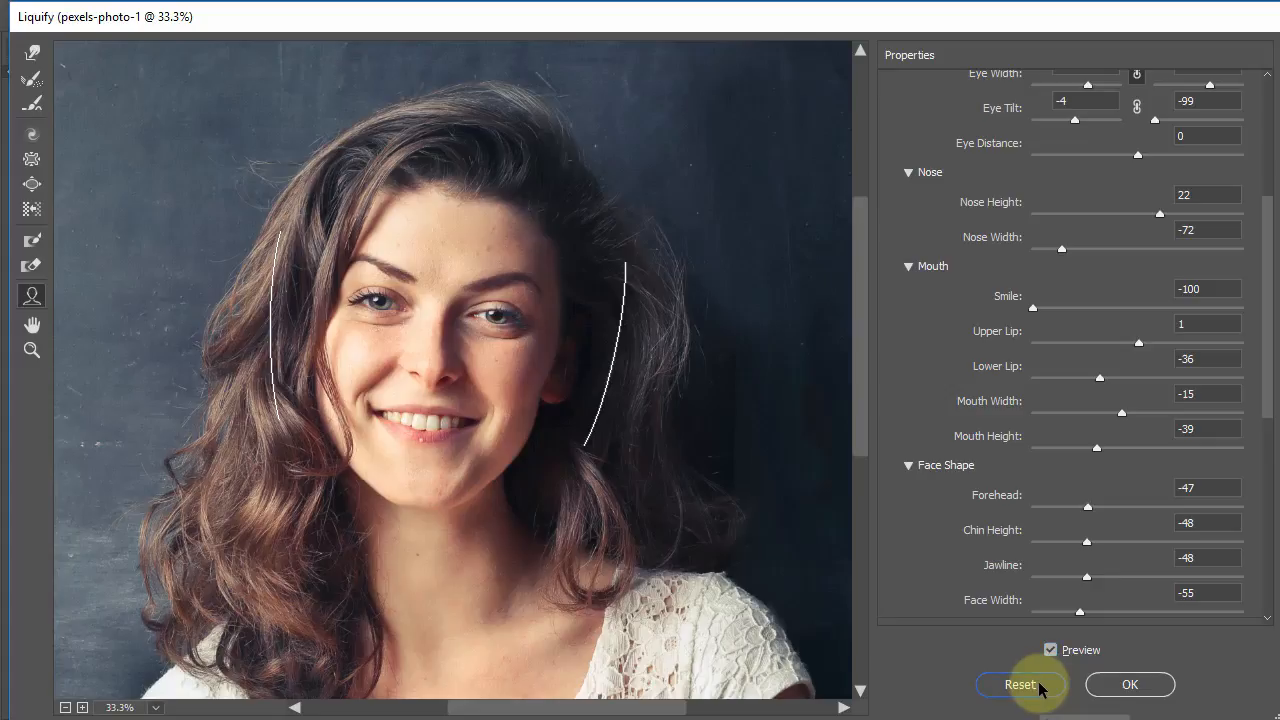
{"action": "mouse_move", "coordinate": [514, 400]}
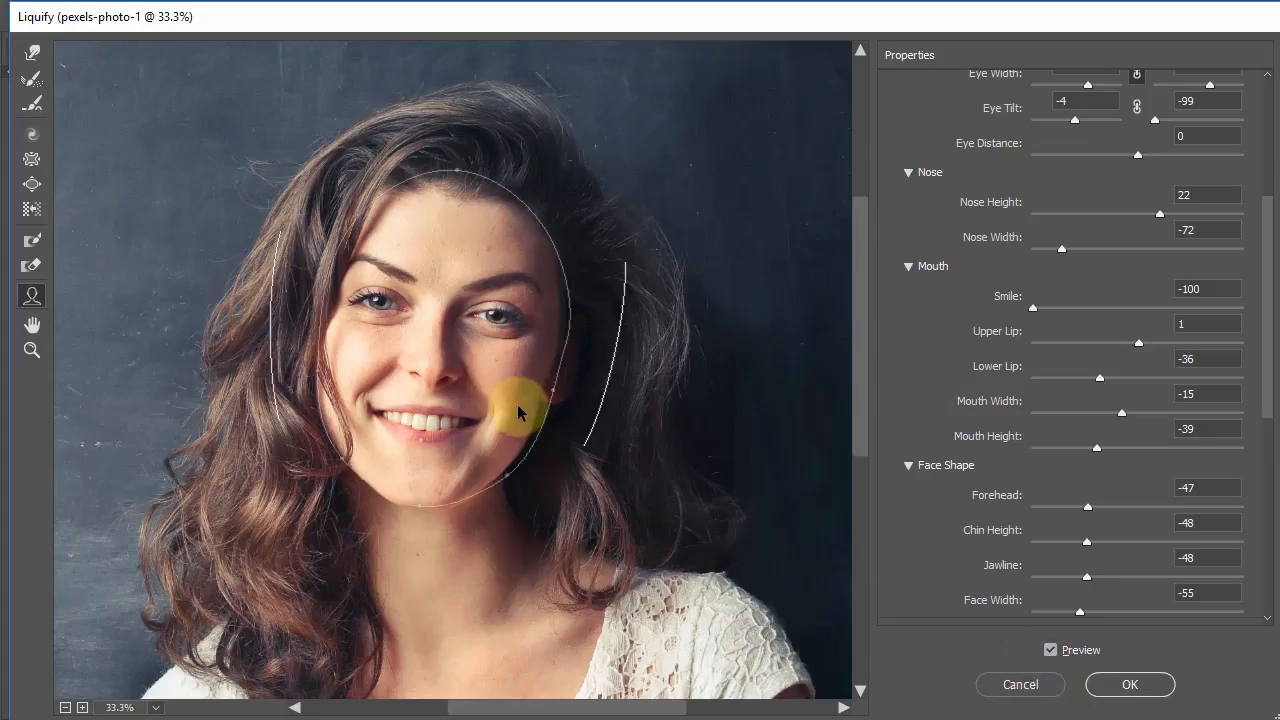
{"action": "left_click", "coordinate": [1050, 651]}
{"action": "left_click", "coordinate": [1051, 652]}
{"action": "left_click", "coordinate": [1052, 652]}
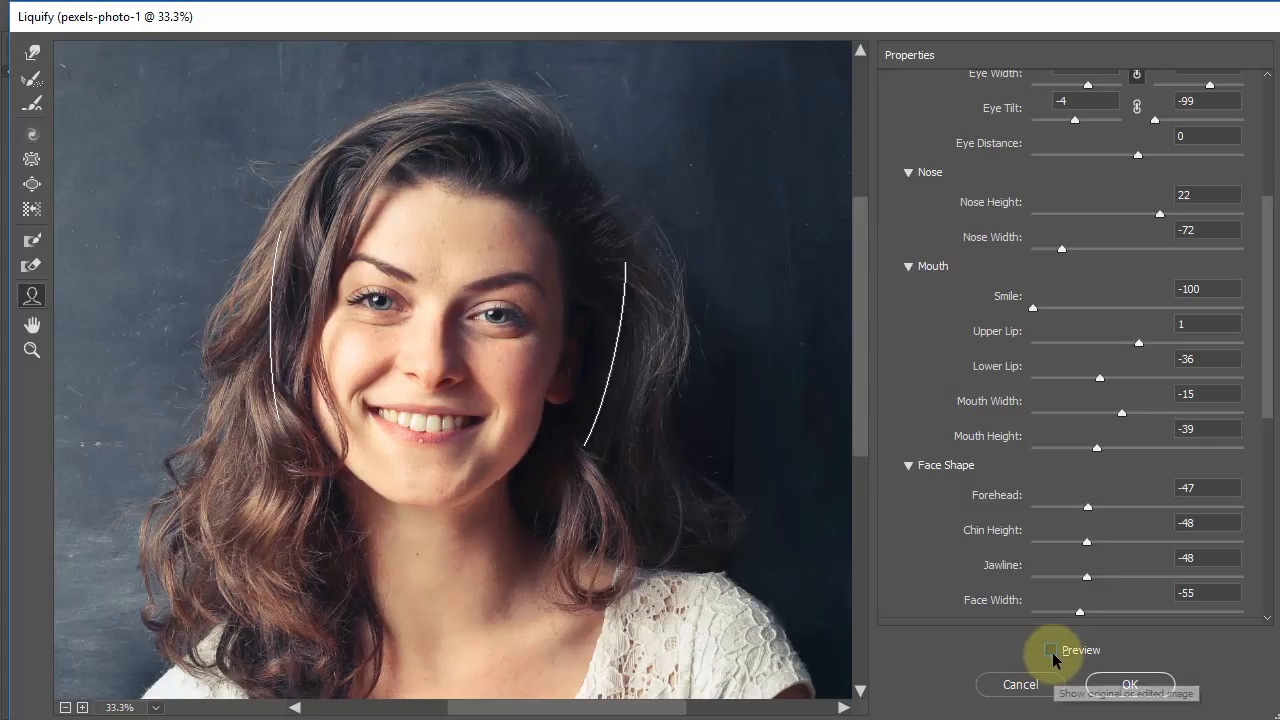
{"action": "key", "text": "alt"}
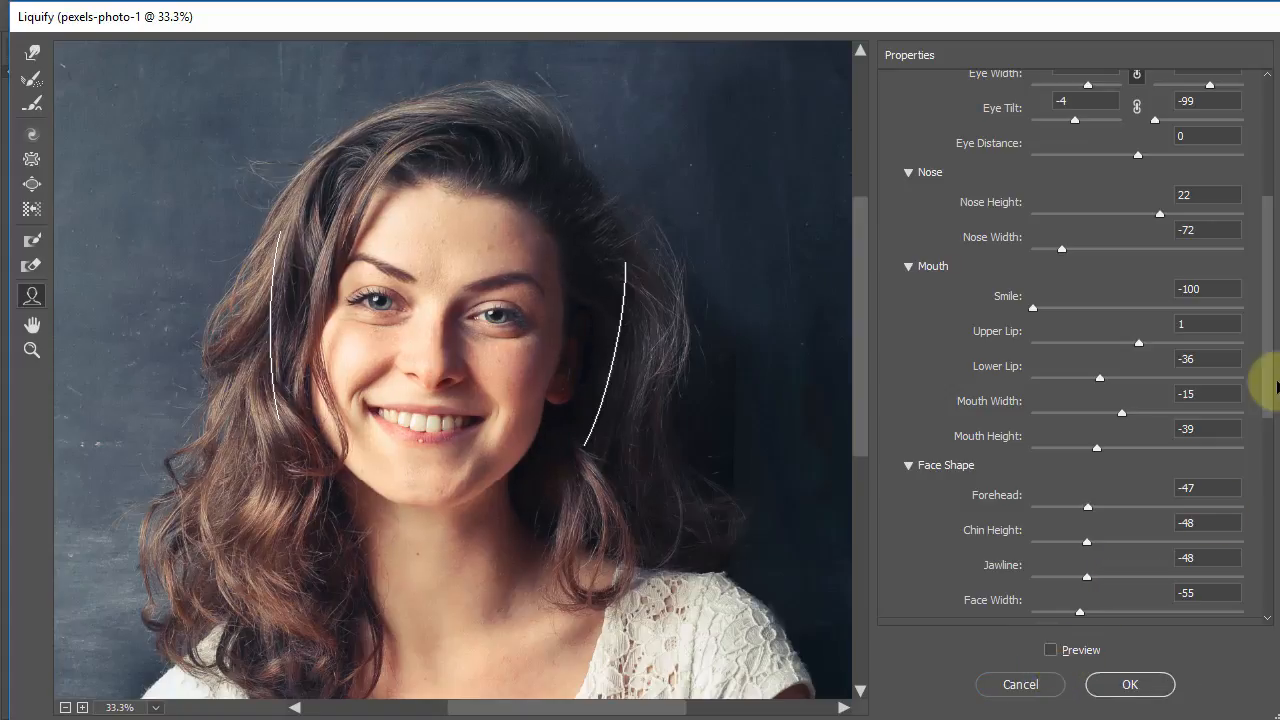
{"action": "left_click_drag", "start_coordinate": [1266, 394], "coordinate": [1271, 553]}
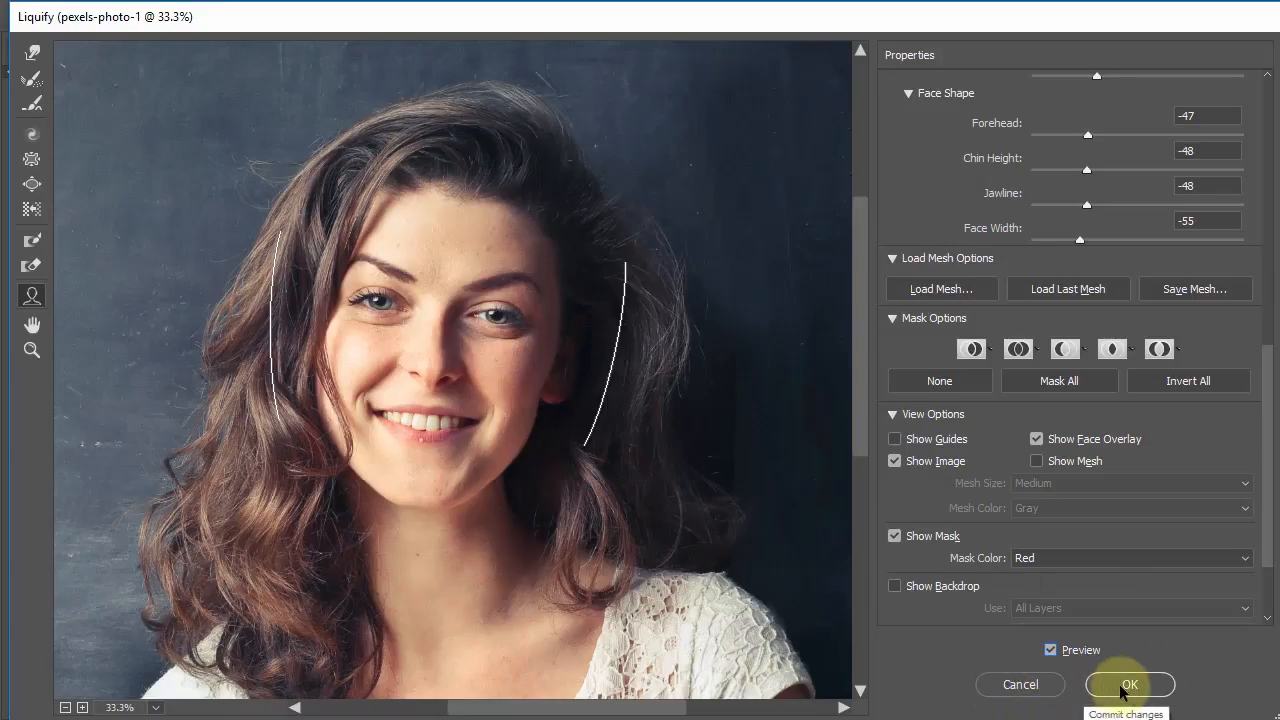
{"action": "left_click", "coordinate": [1088, 688]}
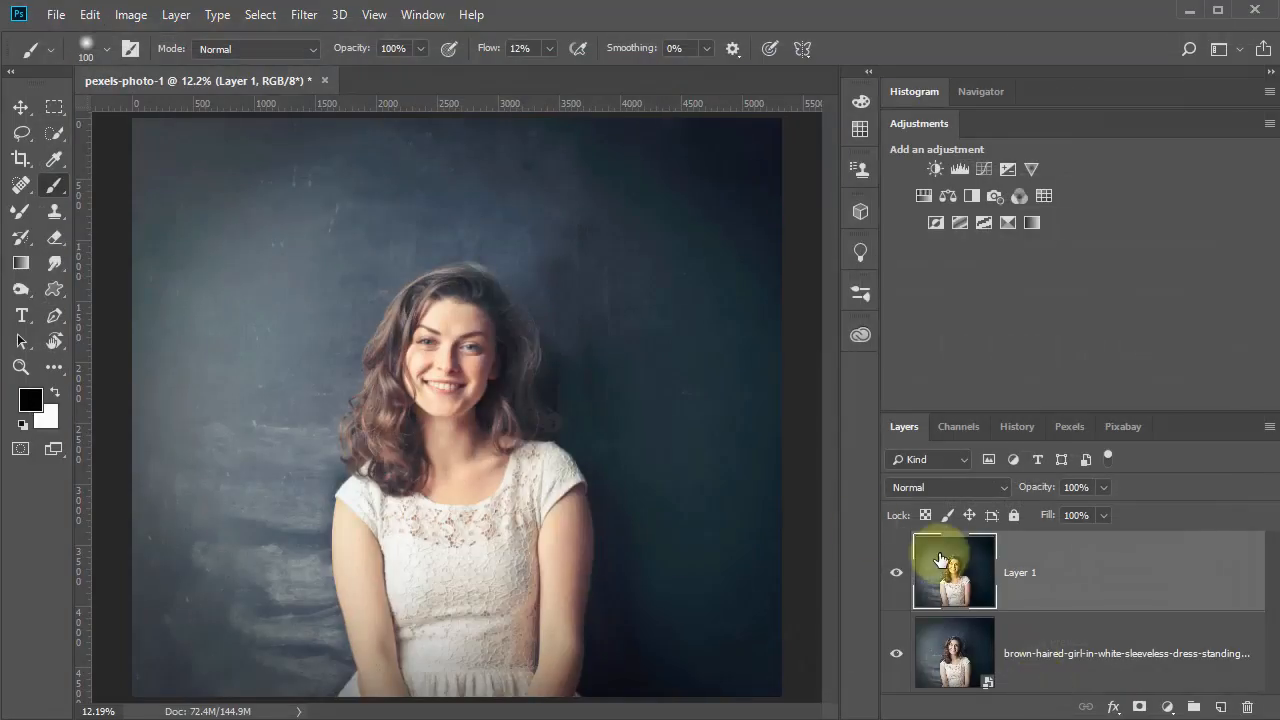
Step: Reopen the Liquify filter on Layer 1 and frame the woman's face at 33.3% zoom
{"action": "left_click", "coordinate": [304, 15]}
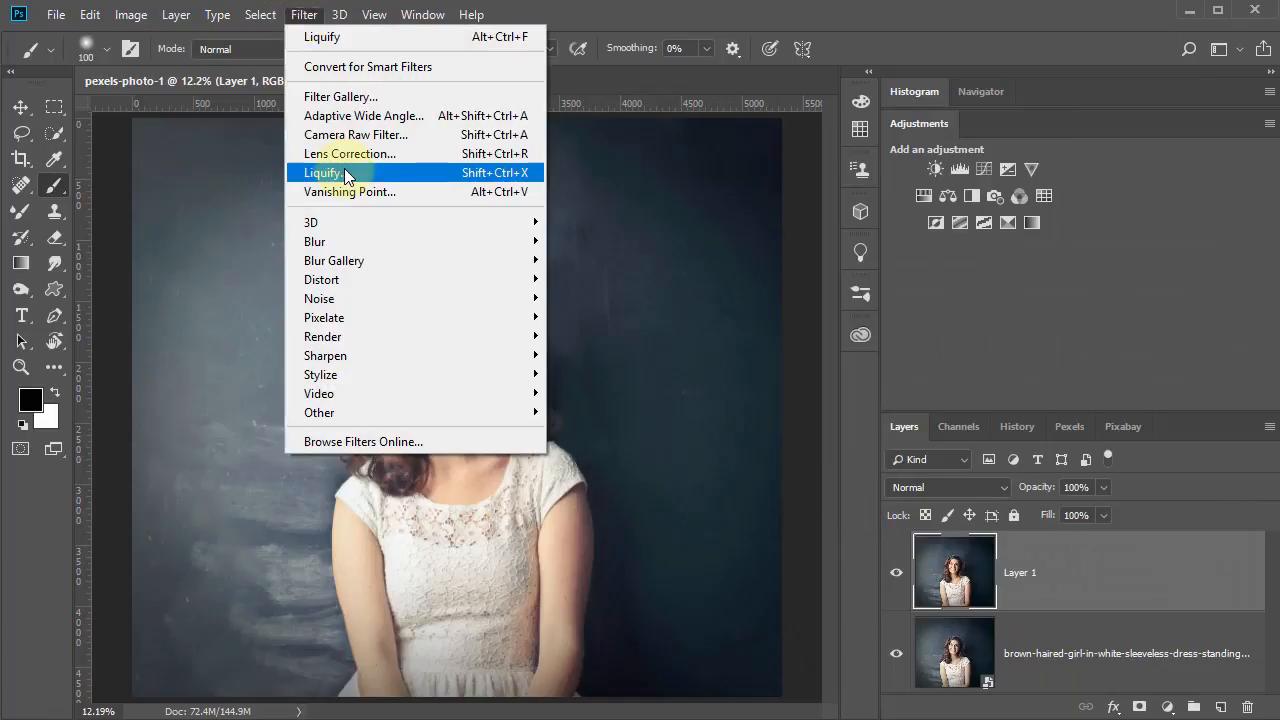
{"action": "left_click", "coordinate": [330, 172]}
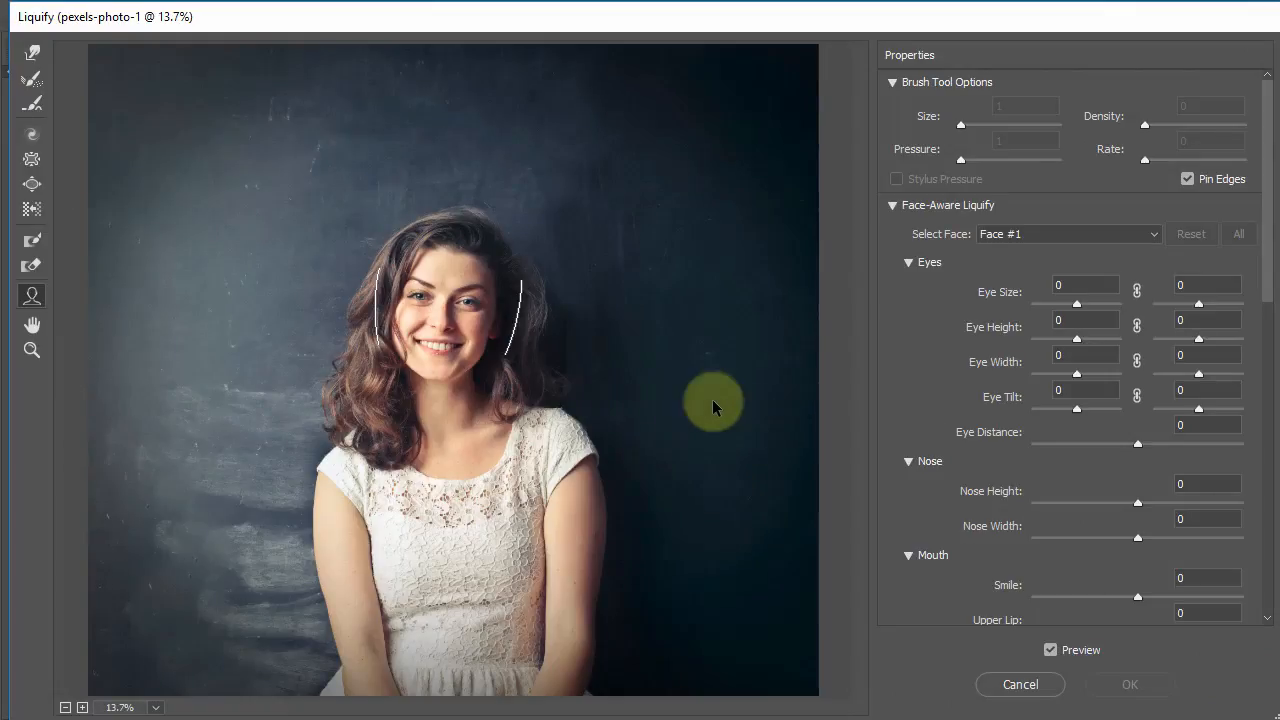
{"action": "left_click", "coordinate": [31, 350]}
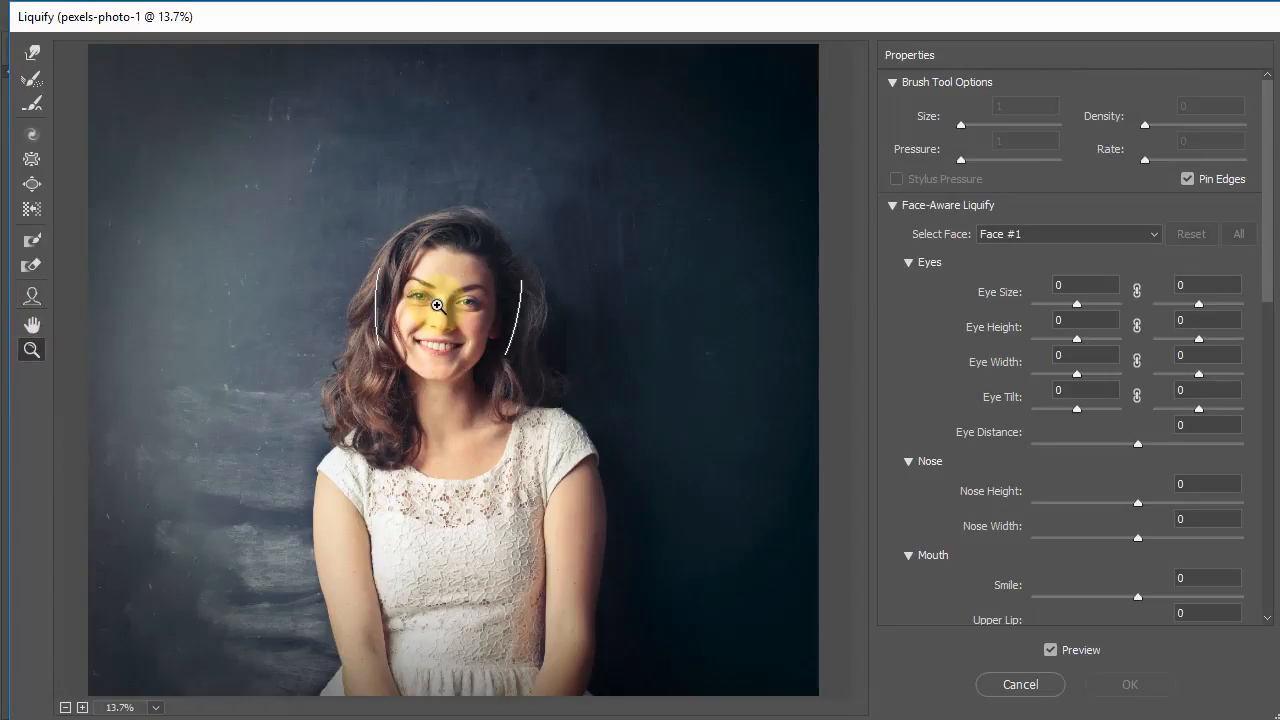
{"action": "left_click_drag", "start_coordinate": [476, 352], "coordinate": [505, 385]}
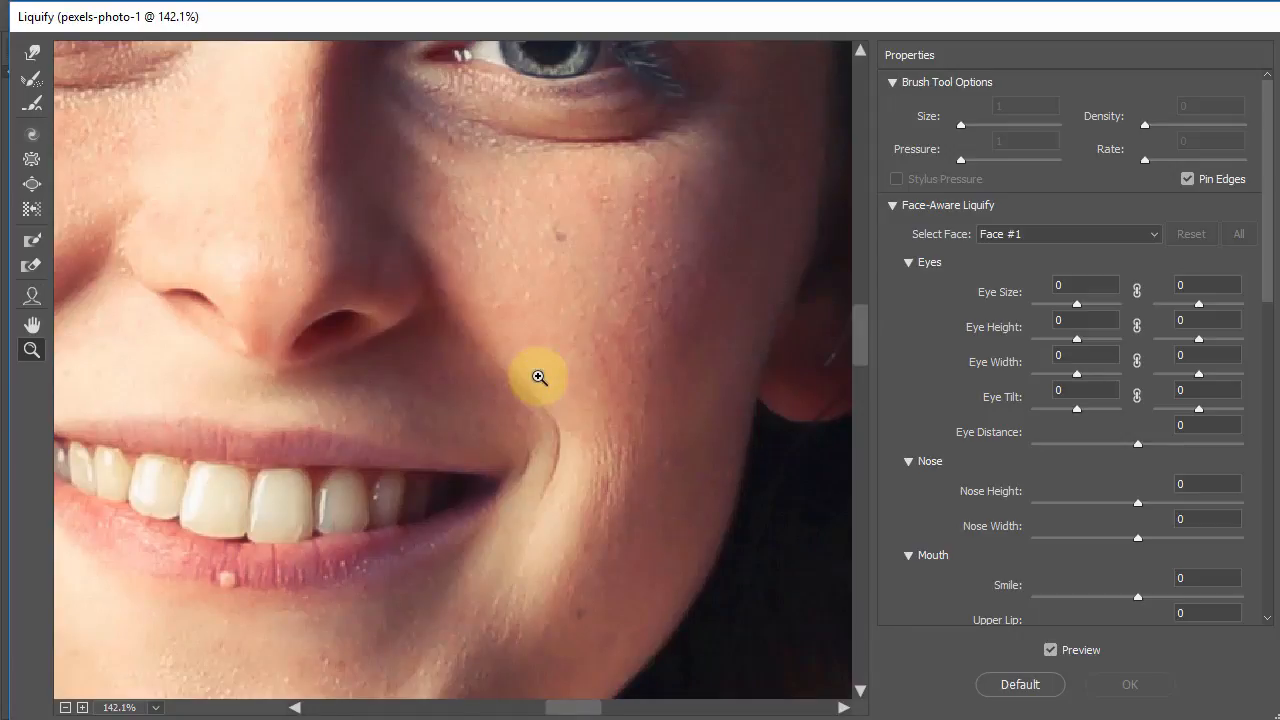
{"action": "left_click", "coordinate": [538, 377], "text": "alt"}
{"action": "left_click", "coordinate": [538, 377], "text": "alt"}
{"action": "left_click", "coordinate": [538, 377], "text": "alt"}
{"action": "left_click", "coordinate": [538, 377], "text": "alt"}
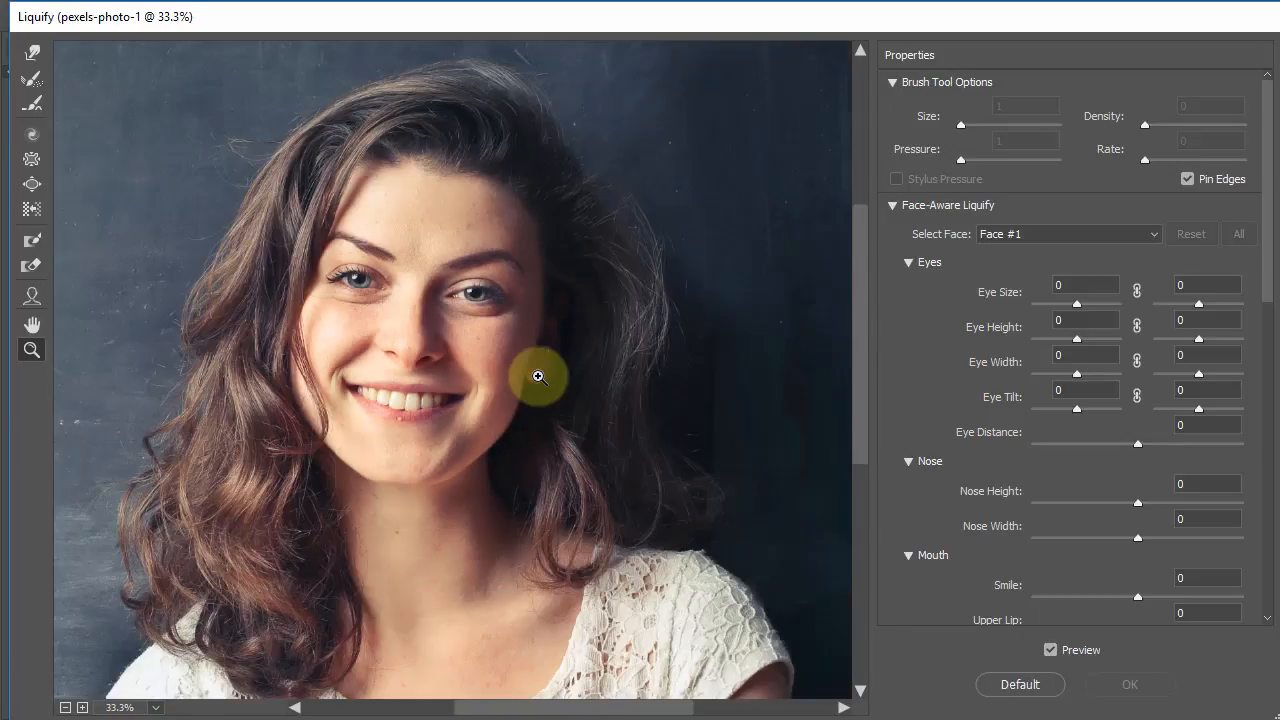
Step: Activate the Face tool and link both eyes for Eye Size, Eye Height, Eye Width and Eye Tilt
{"action": "left_click", "coordinate": [36, 294]}
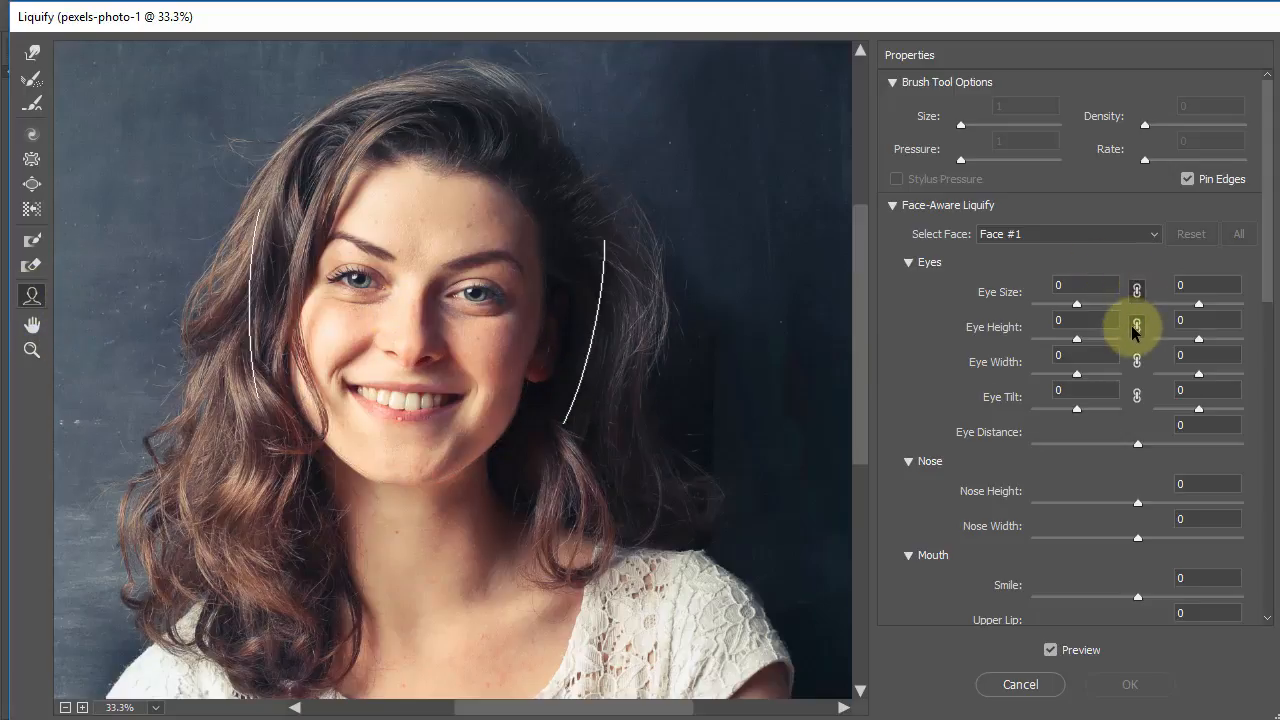
{"action": "left_click", "coordinate": [1136, 361]}
{"action": "left_click", "coordinate": [1136, 396]}
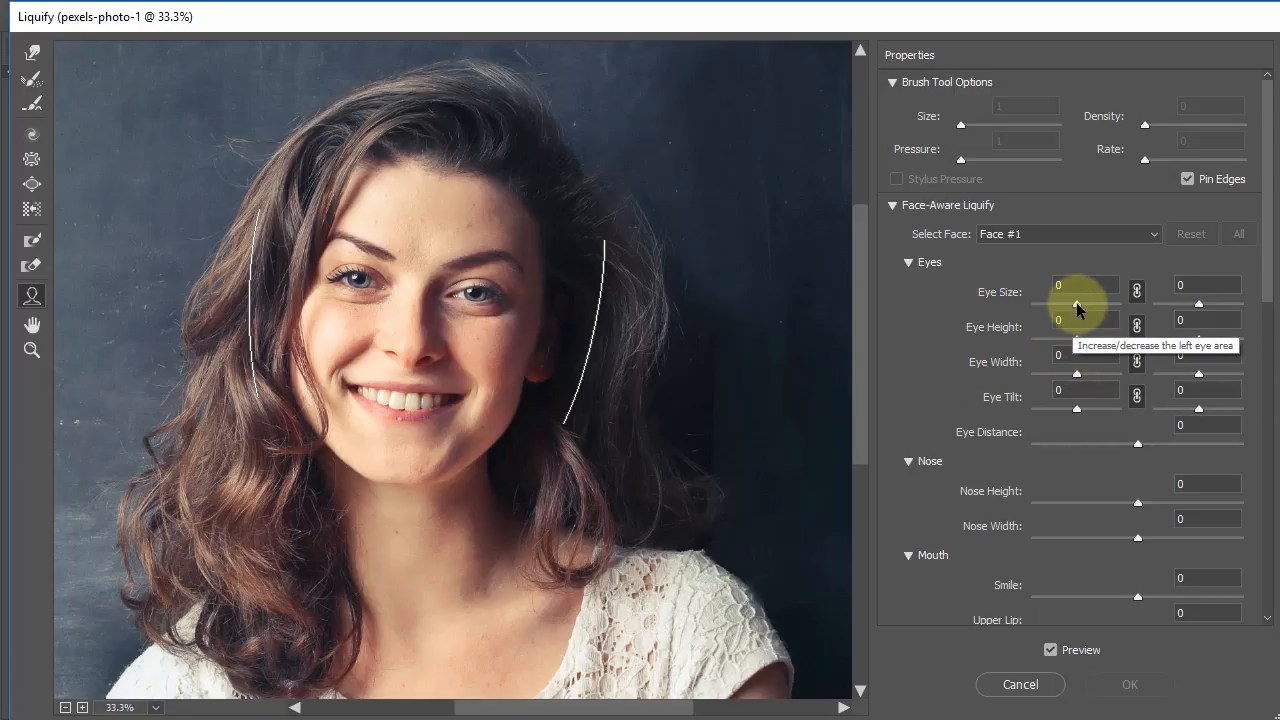
Step: Adjust both eyes with Eye Size 24, Eye Height 31, Eye Width 13 and Eye Tilt -13, leaving Eye Distance at 0
{"action": "mouse_move", "coordinate": [1076, 302]}
{"action": "left_mouse_down"}
{"action": "mouse_move", "coordinate": [1050, 308]}
{"action": "mouse_move", "coordinate": [1087, 304]}
{"action": "mouse_move", "coordinate": [1075, 311]}
{"action": "left_mouse_up"}
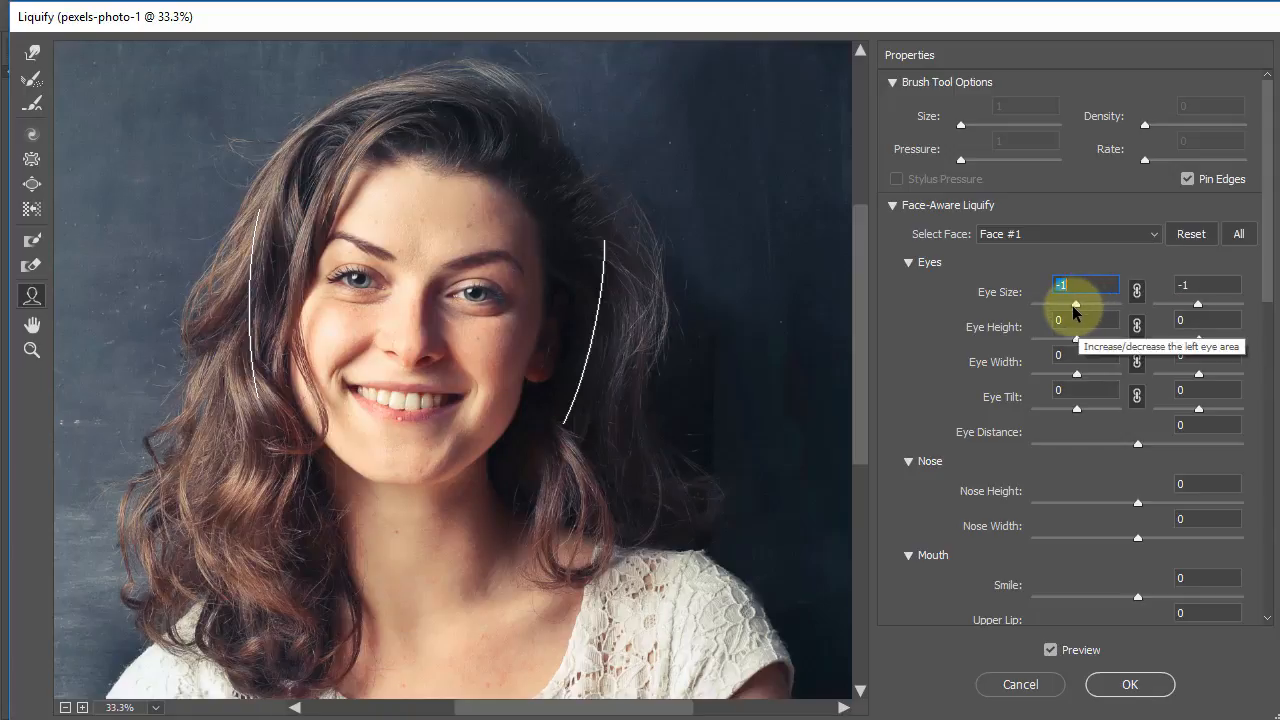
{"action": "left_click_drag", "start_coordinate": [1072, 305], "coordinate": [1083, 306]}
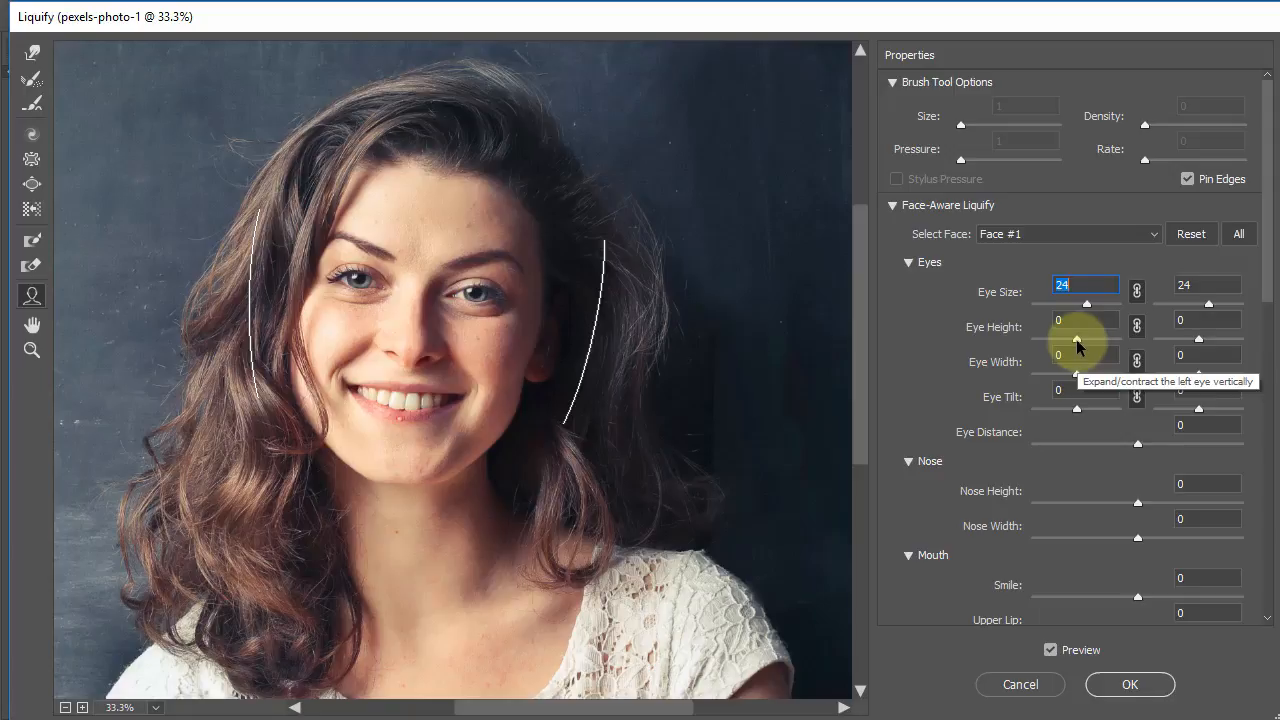
{"action": "mouse_move", "coordinate": [1076, 340]}
{"action": "left_mouse_down"}
{"action": "mouse_move", "coordinate": [1059, 339]}
{"action": "mouse_move", "coordinate": [1089, 344]}
{"action": "left_mouse_up"}
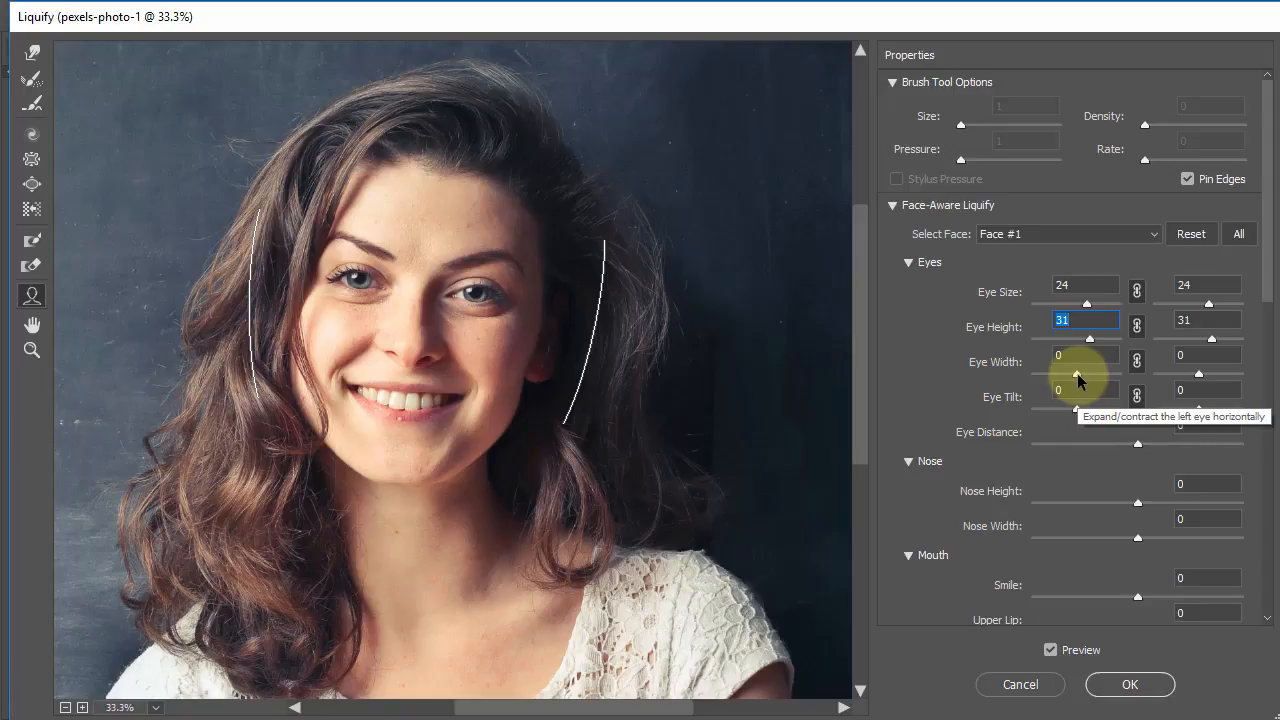
{"action": "mouse_move", "coordinate": [1066, 373]}
{"action": "left_mouse_down"}
{"action": "mouse_move", "coordinate": [1058, 380]}
{"action": "mouse_move", "coordinate": [1084, 383]}
{"action": "left_mouse_up"}
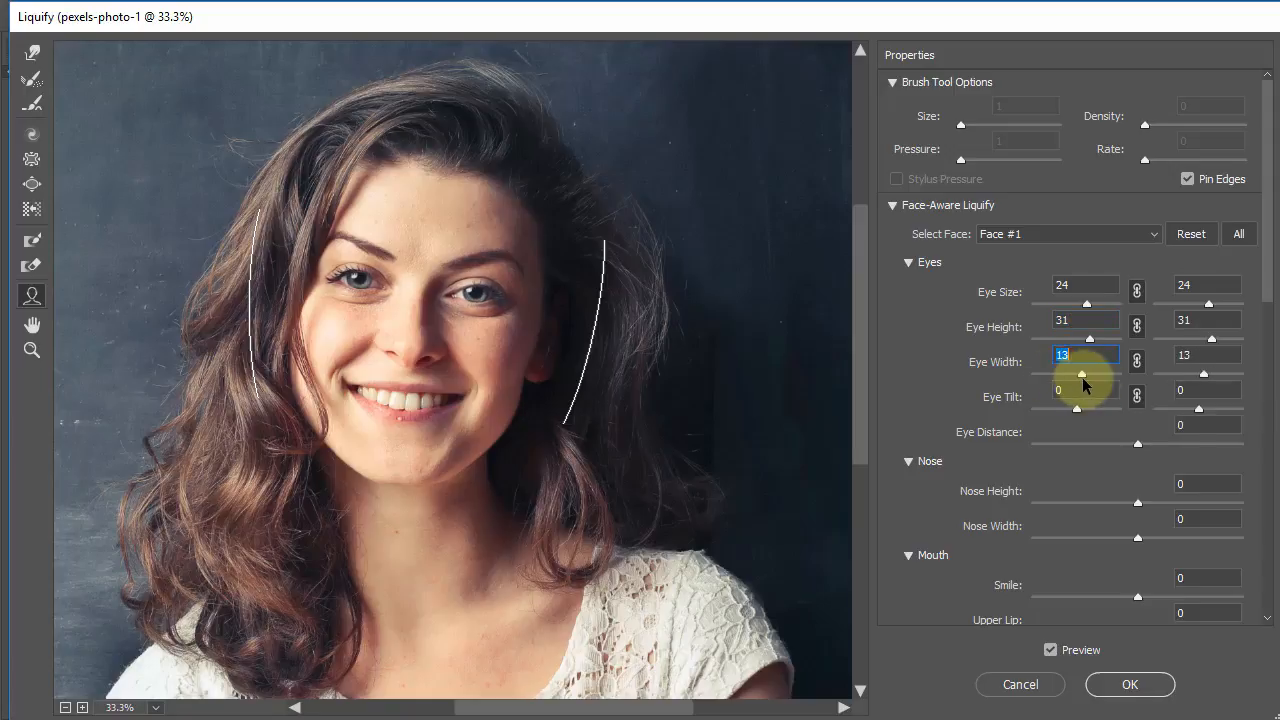
{"action": "left_click", "coordinate": [1049, 649]}
{"action": "left_click", "coordinate": [1049, 649]}
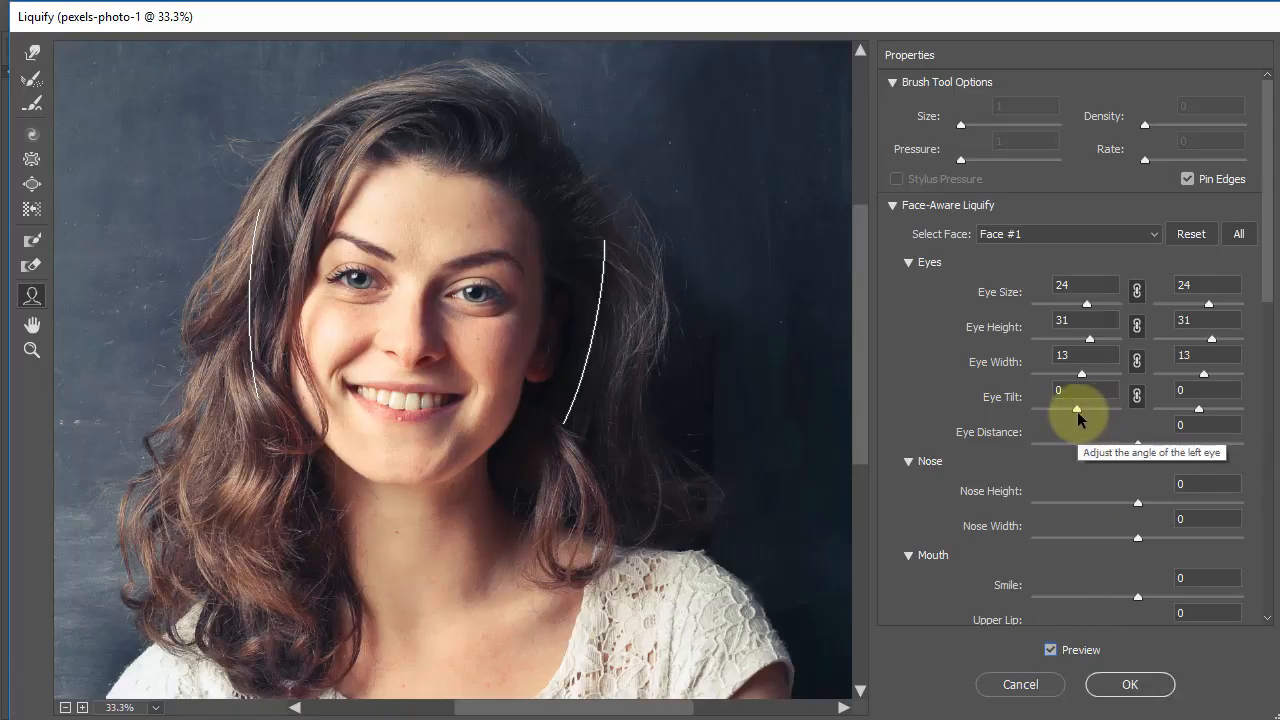
{"action": "mouse_move", "coordinate": [1076, 408]}
{"action": "left_mouse_down"}
{"action": "mouse_move", "coordinate": [1059, 410]}
{"action": "mouse_move", "coordinate": [1084, 415]}
{"action": "mouse_move", "coordinate": [1070, 418]}
{"action": "left_mouse_up"}
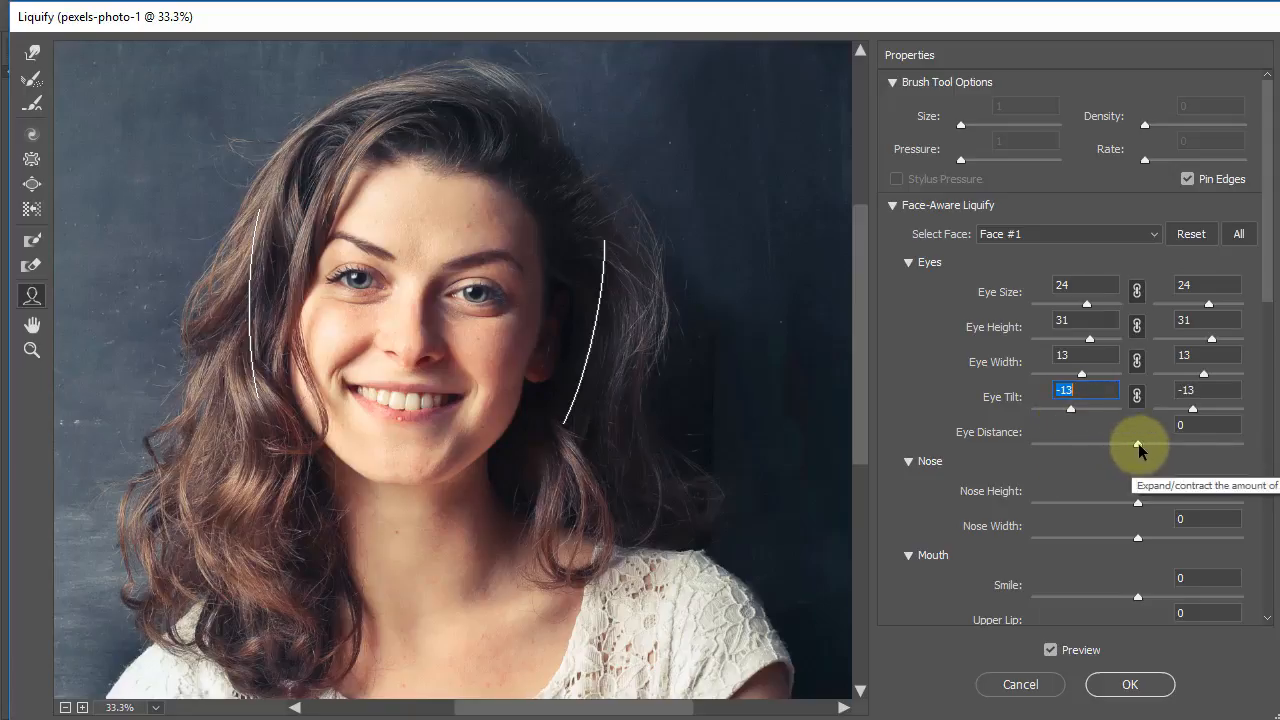
{"action": "mouse_move", "coordinate": [1139, 452]}
{"action": "left_mouse_down"}
{"action": "mouse_move", "coordinate": [1112, 444]}
{"action": "mouse_move", "coordinate": [1135, 456]}
{"action": "left_mouse_up"}
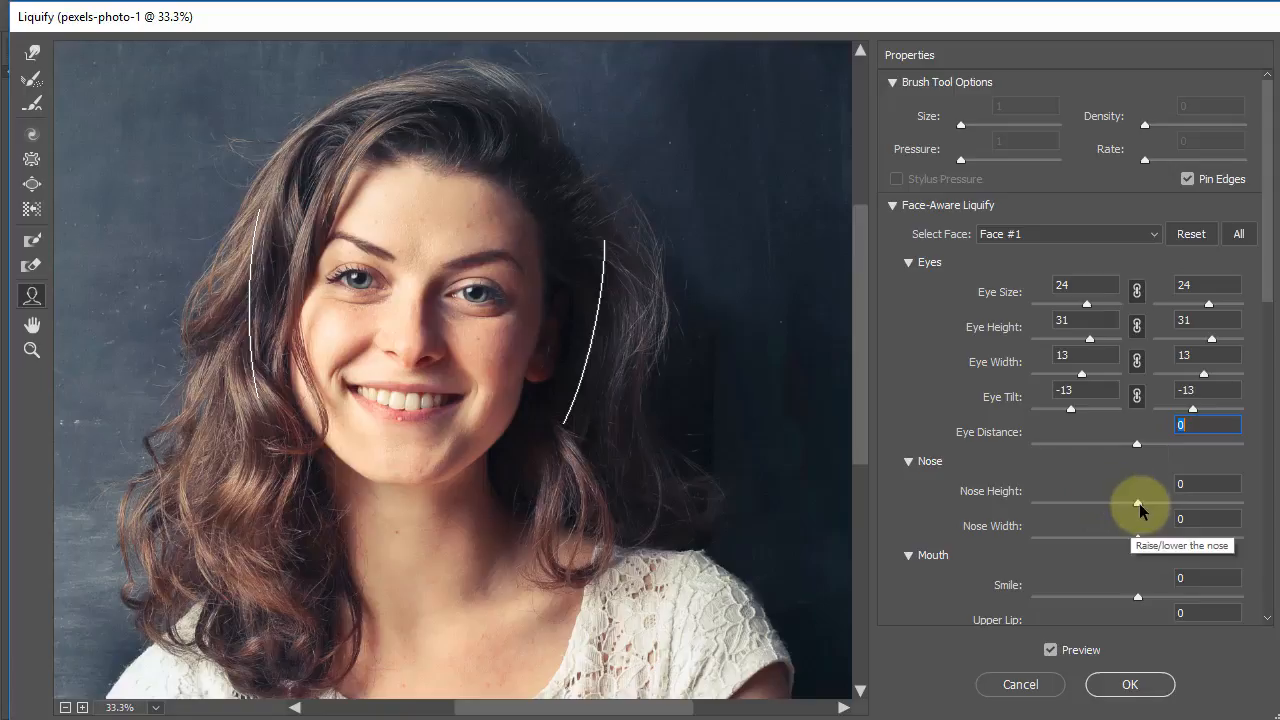
Step: Set Nose Height to 41 and Nose Width to -23, and toggle the preview to compare with the original
{"action": "left_click_drag", "start_coordinate": [1138, 502], "coordinate": [1180, 503]}
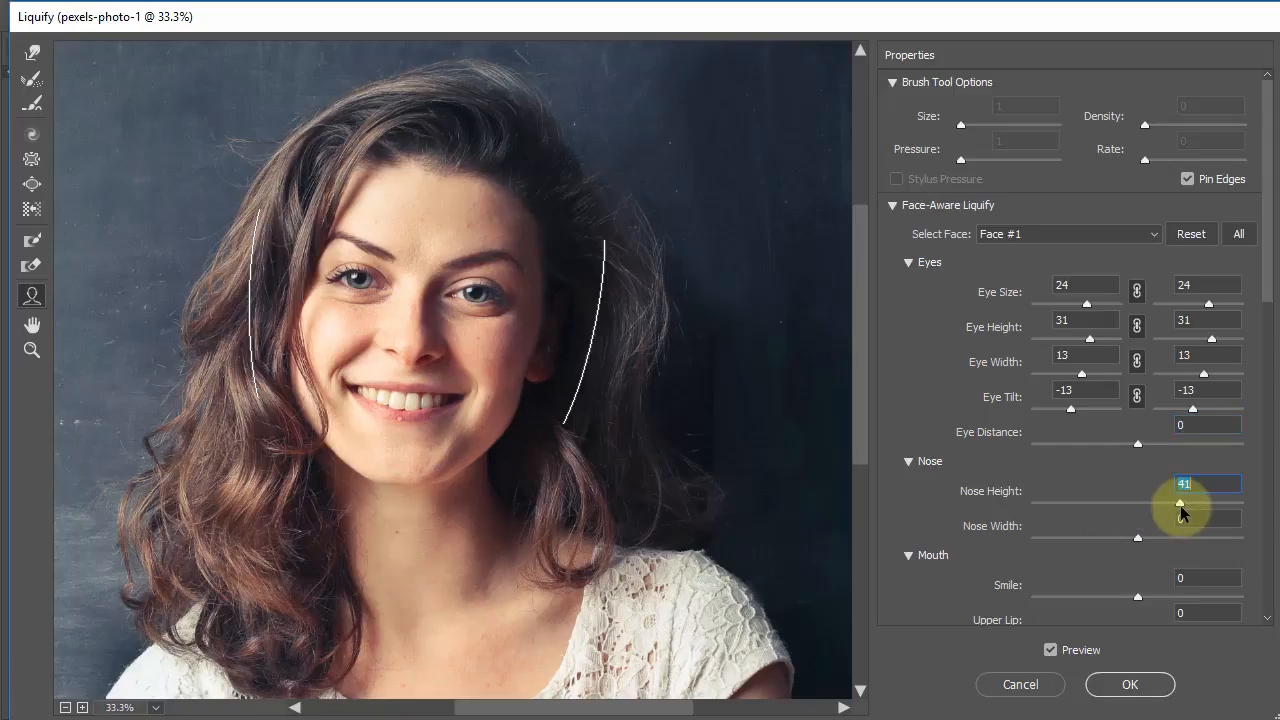
{"action": "left_click_drag", "start_coordinate": [1138, 541], "coordinate": [1112, 540]}
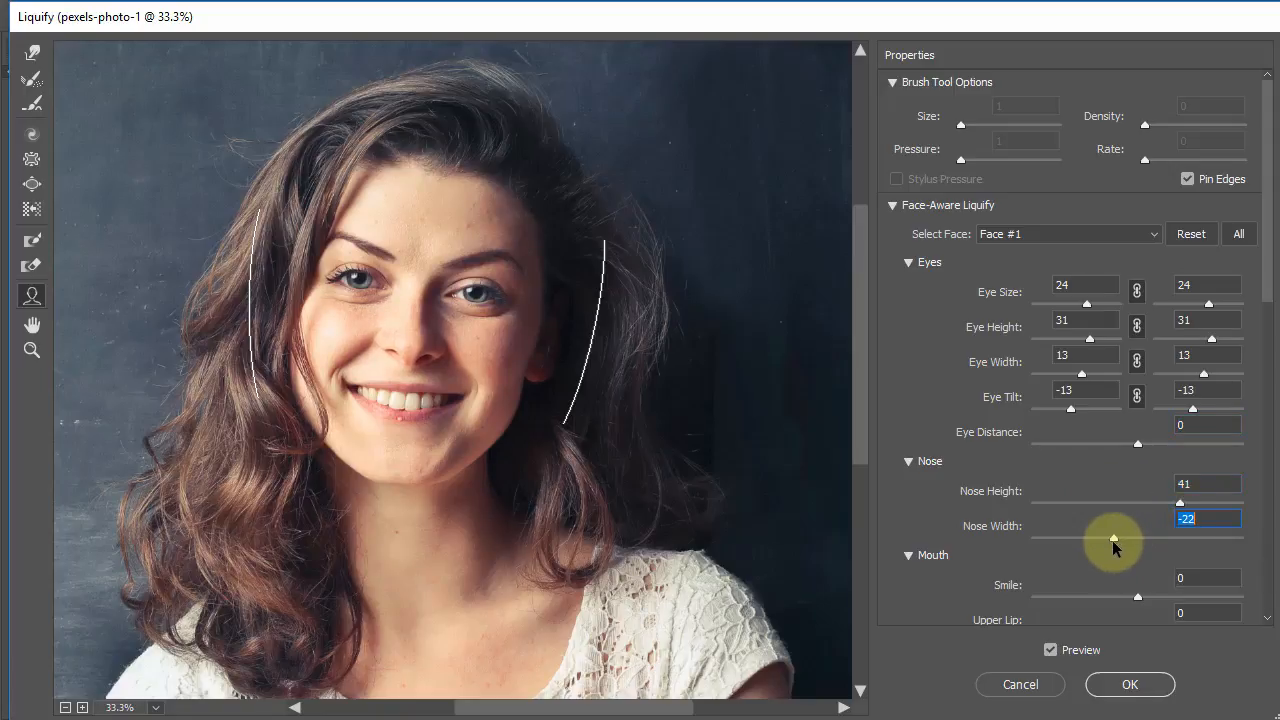
{"action": "left_click", "coordinate": [1050, 650]}
{"action": "left_click", "coordinate": [1050, 651]}
{"action": "left_click", "coordinate": [1050, 651]}
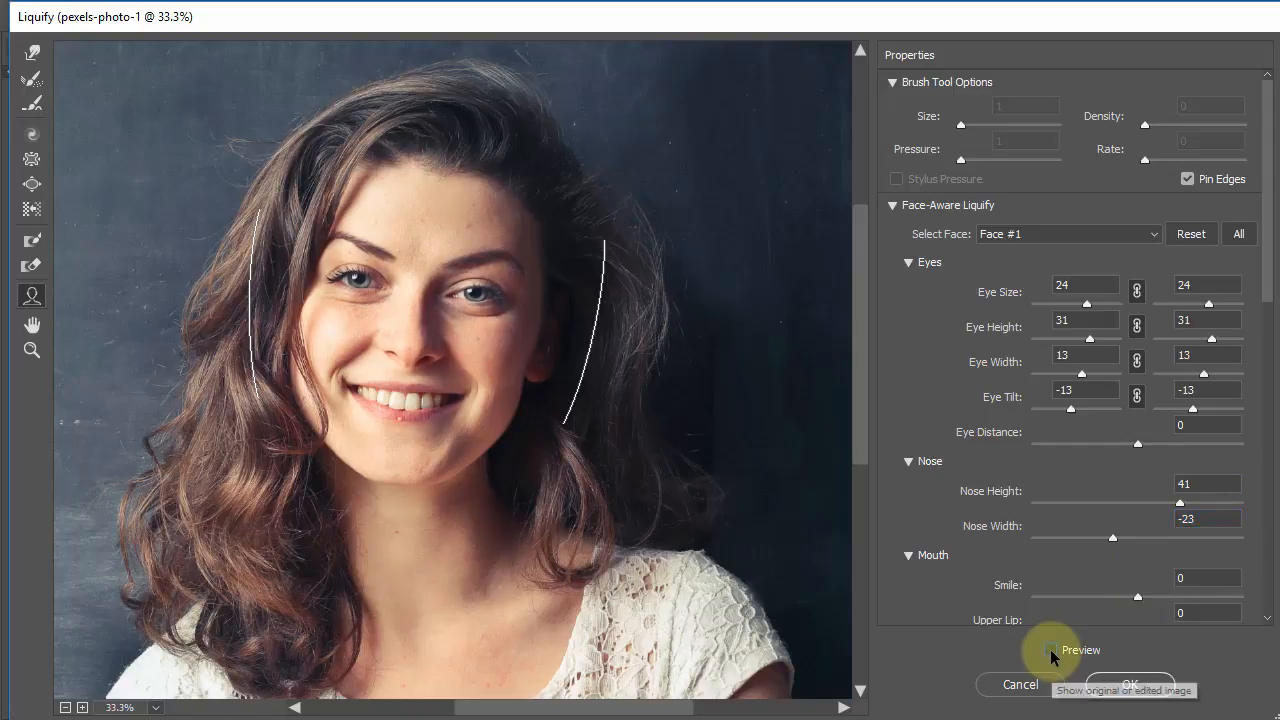
{"action": "left_click", "coordinate": [1050, 651]}
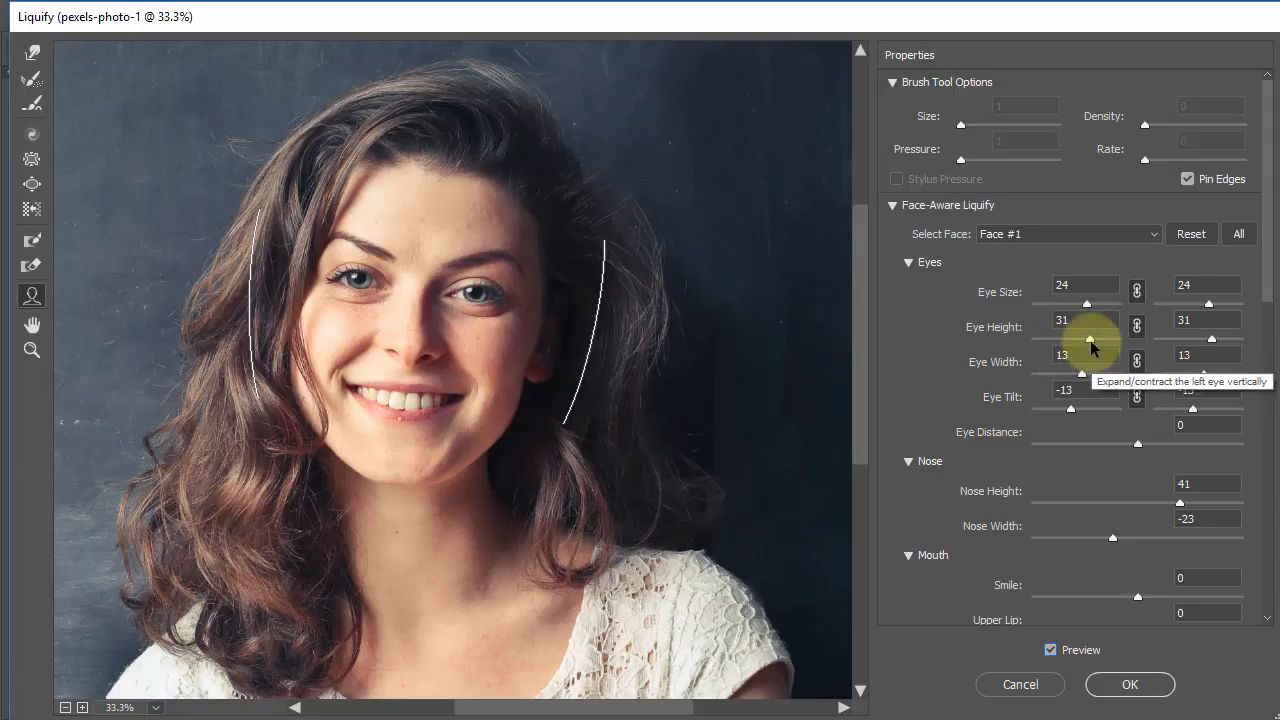
Step: Set the linked Eye Height to -15 and toggle the preview to compare the eyes with the original
{"action": "left_click_drag", "start_coordinate": [1090, 340], "coordinate": [1069, 342]}
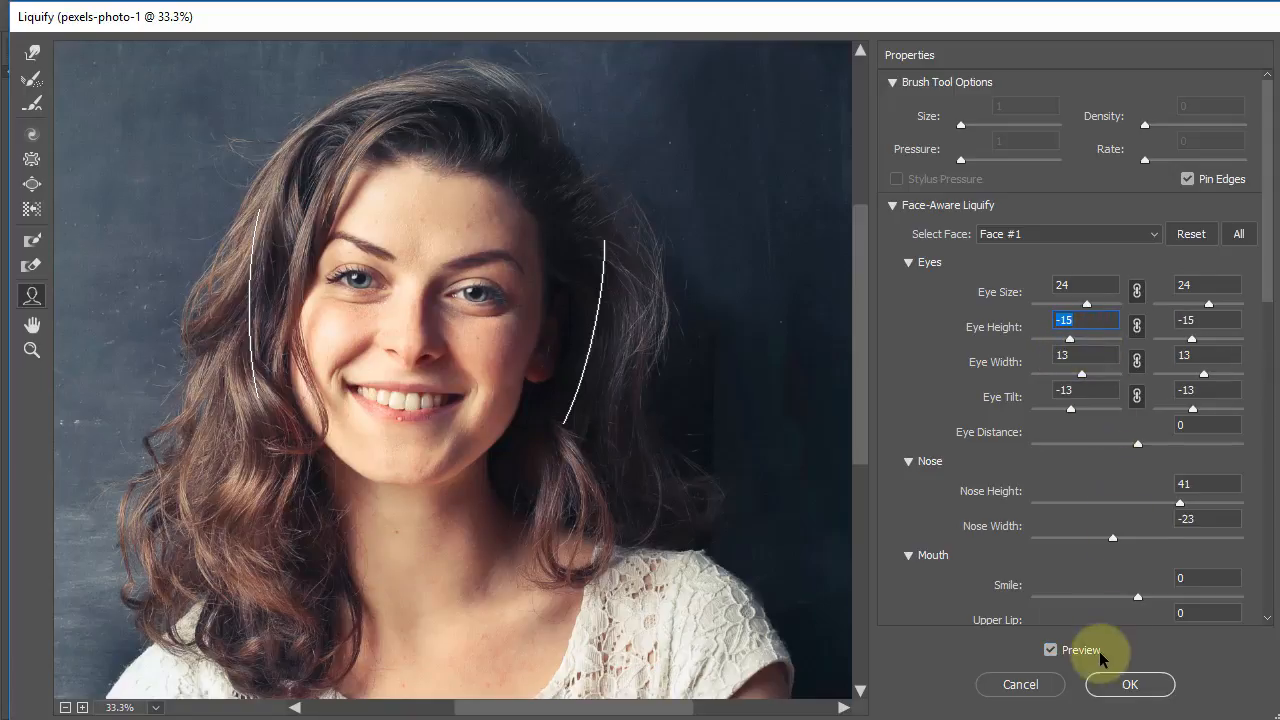
{"action": "left_click", "coordinate": [1053, 650]}
{"action": "left_click", "coordinate": [1053, 650]}
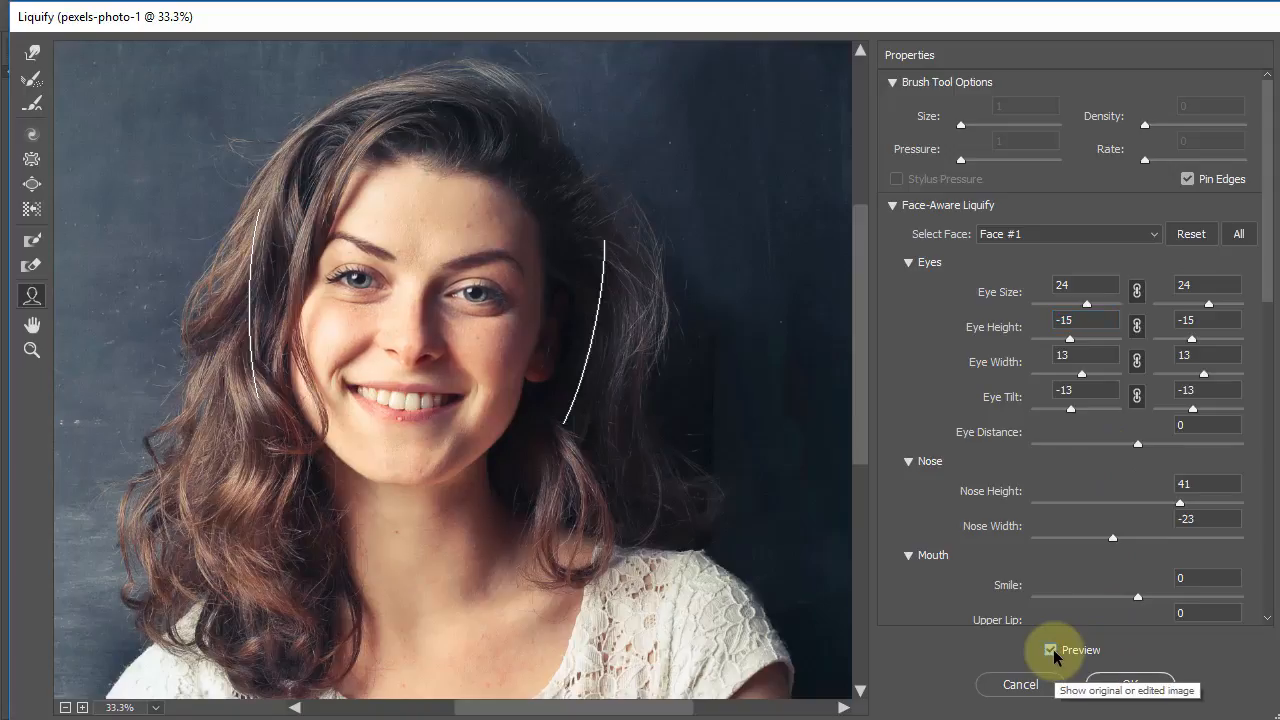
{"action": "left_click", "coordinate": [1053, 650]}
{"action": "left_click", "coordinate": [1053, 650]}
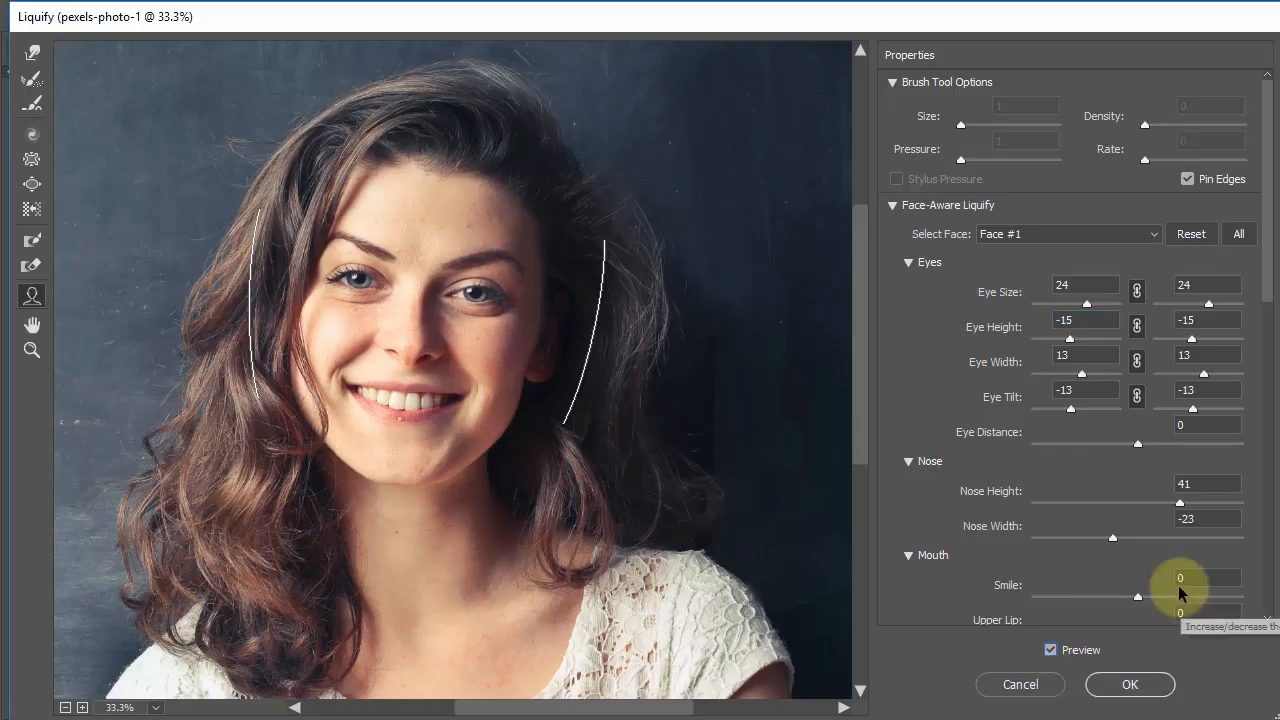
Step: Set the Face Shape's Forehead to -34 in the Face-Aware Liquify settings
{"action": "left_click_drag", "start_coordinate": [1257, 271], "coordinate": [1265, 311]}
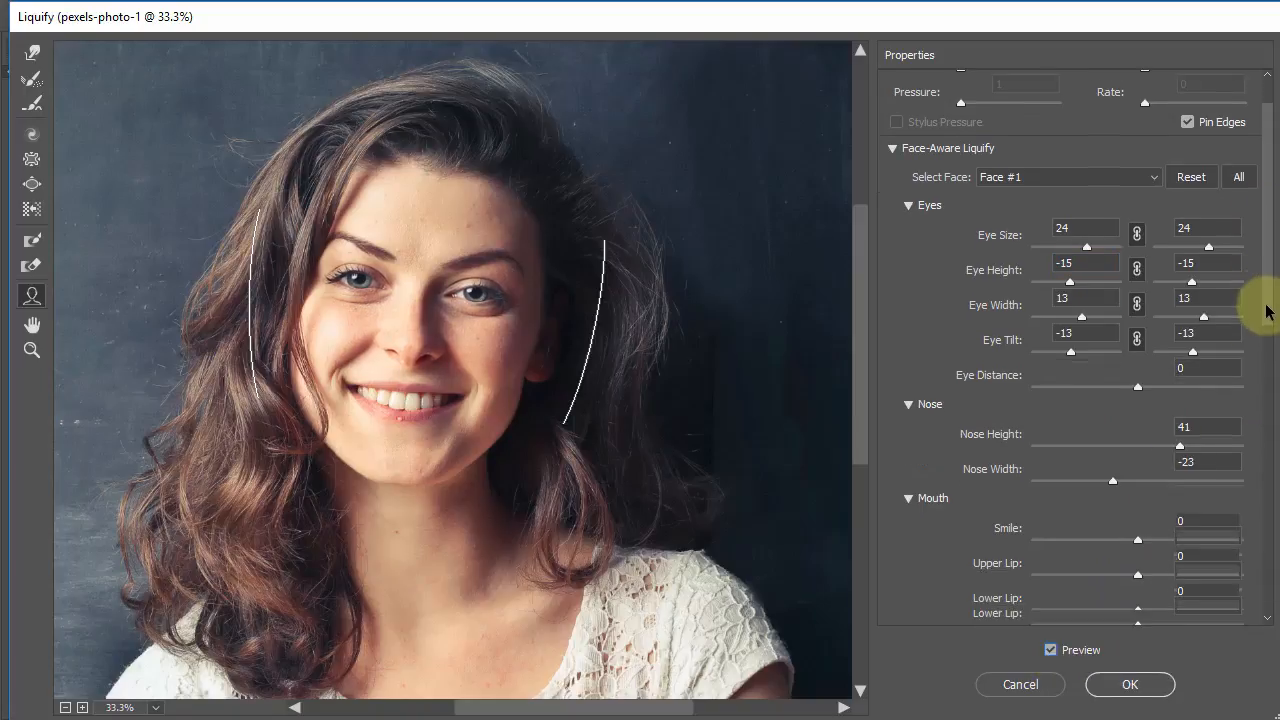
{"action": "scroll", "coordinate": [1265, 311], "scroll_direction": "down", "scroll_amount": 5}
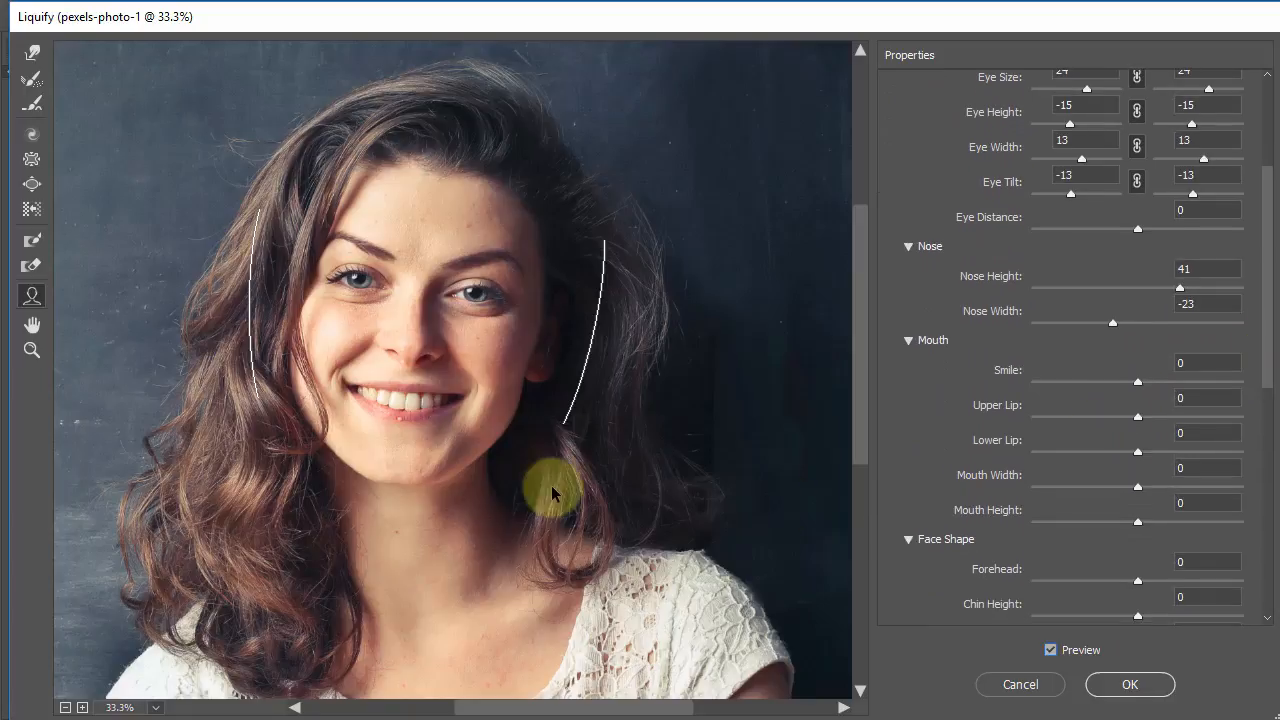
{"action": "mouse_move", "coordinate": [491, 449]}
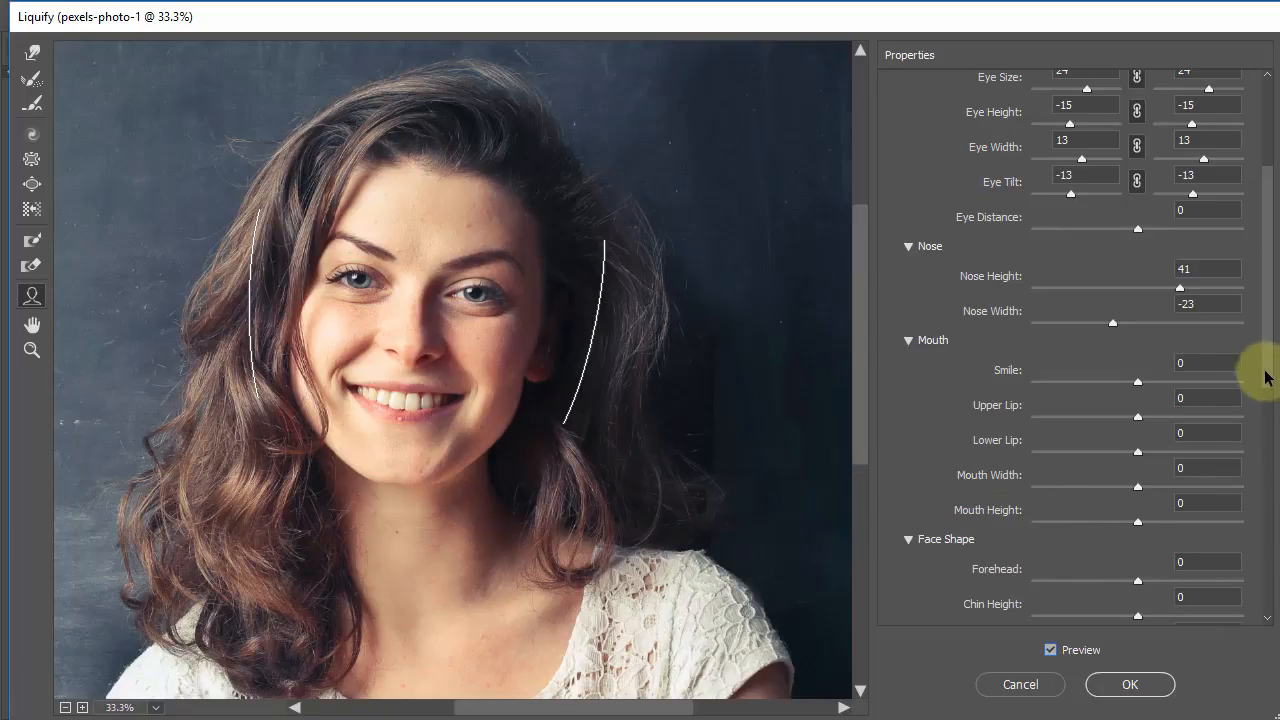
{"action": "scroll", "coordinate": [1265, 375], "scroll_direction": "down", "scroll_amount": 5}
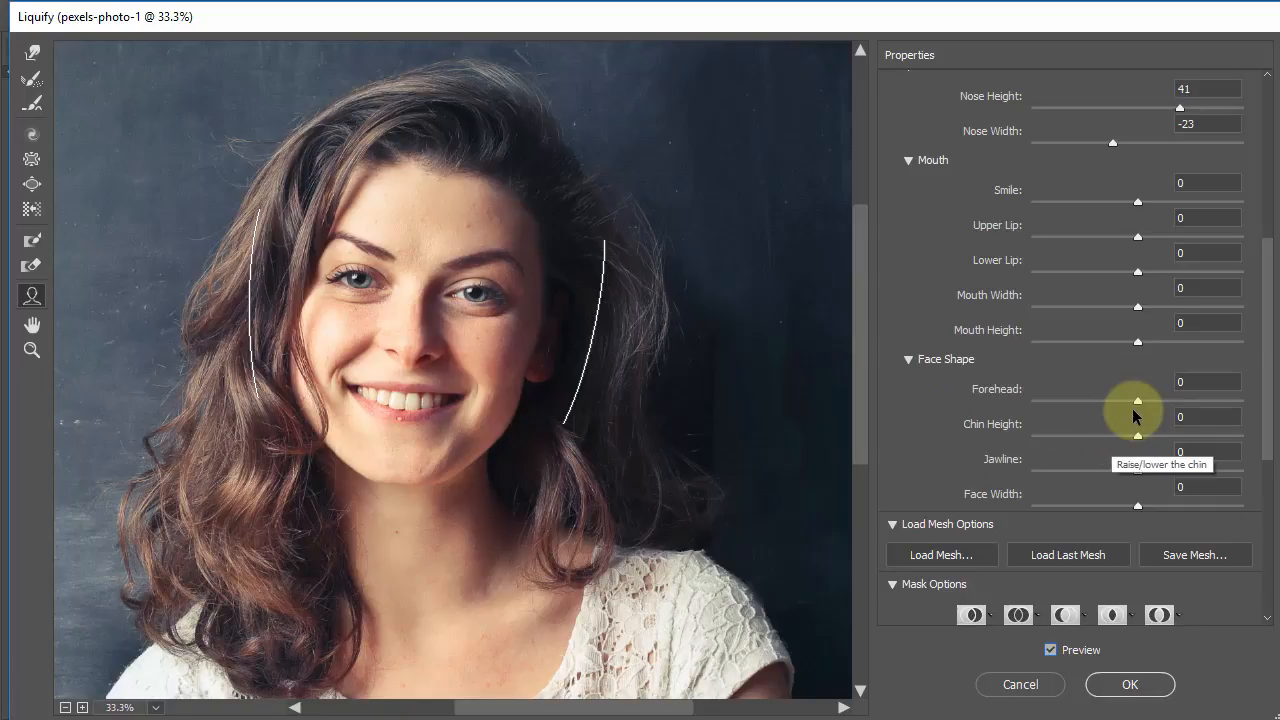
{"action": "left_click", "coordinate": [1137, 401]}
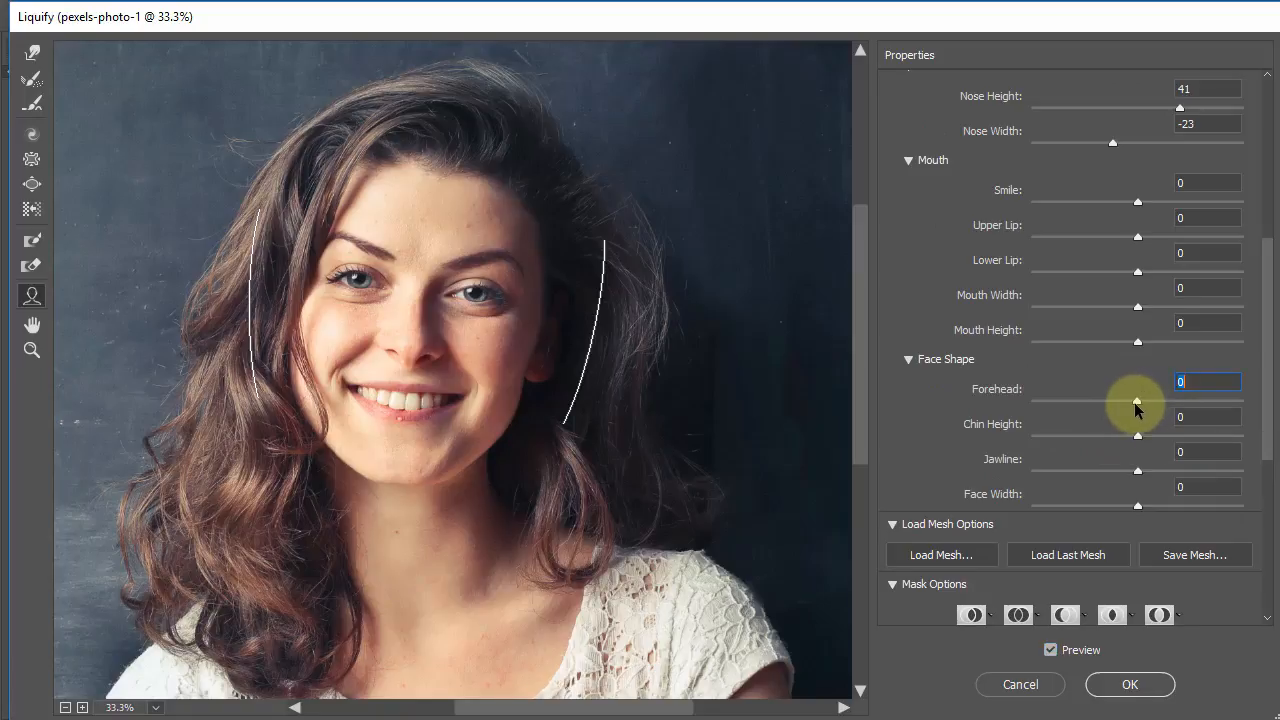
{"action": "left_click_drag", "start_coordinate": [1111, 405], "coordinate": [1101, 409]}
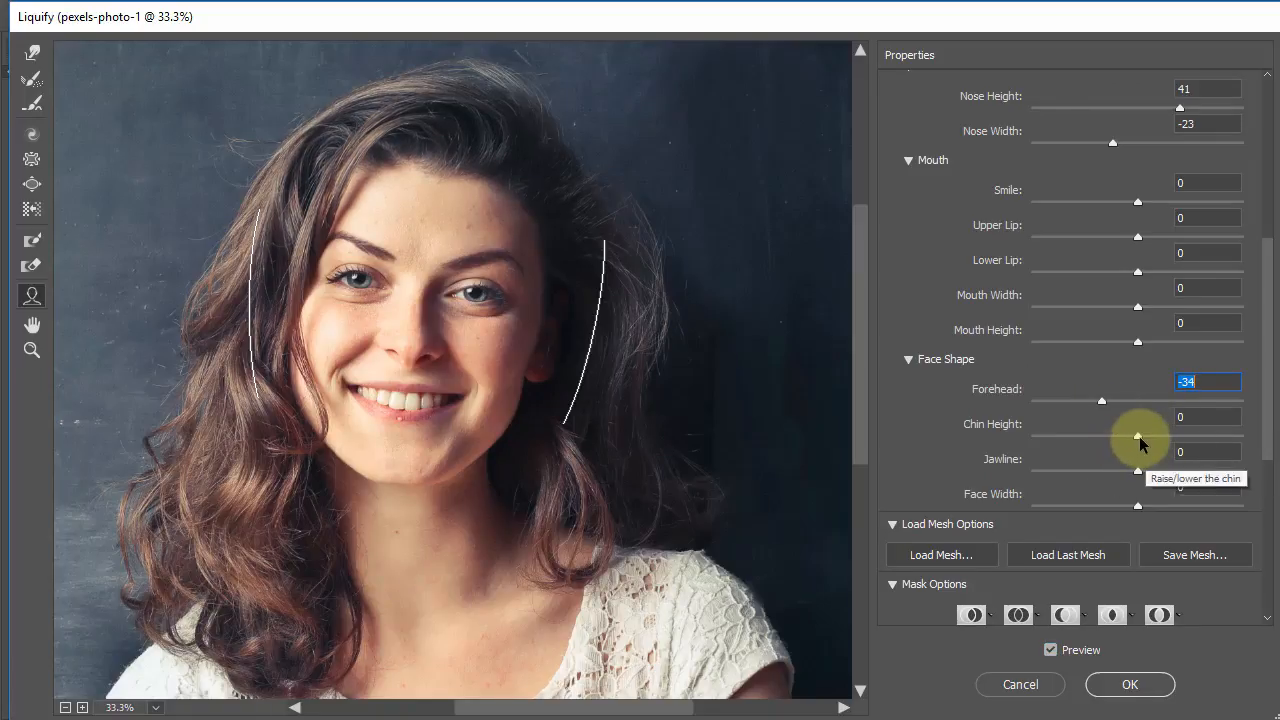
Step: Set the Face Shape's Chin Height to -24, Jawline to -20 and Face Width to -29
{"action": "left_click", "coordinate": [1138, 437]}
{"action": "left_click_drag", "start_coordinate": [1158, 438], "coordinate": [1059, 446]}
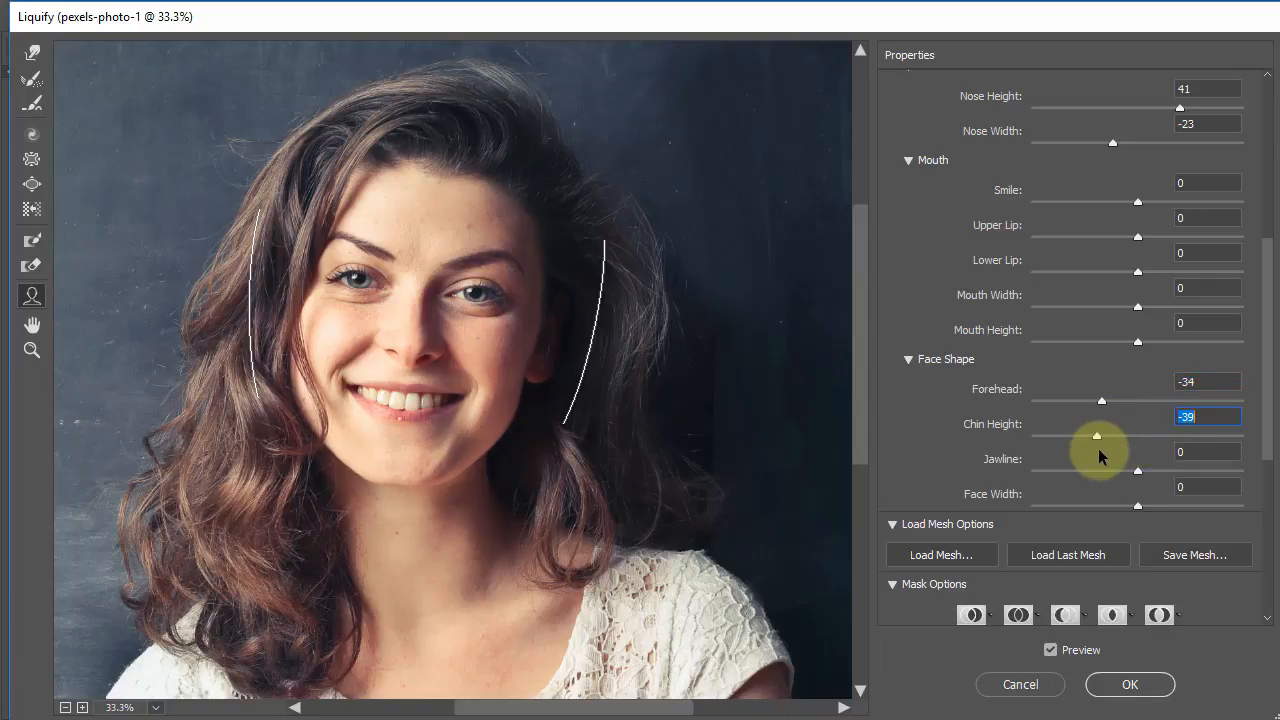
{"action": "left_click_drag", "start_coordinate": [1098, 448], "coordinate": [1121, 488]}
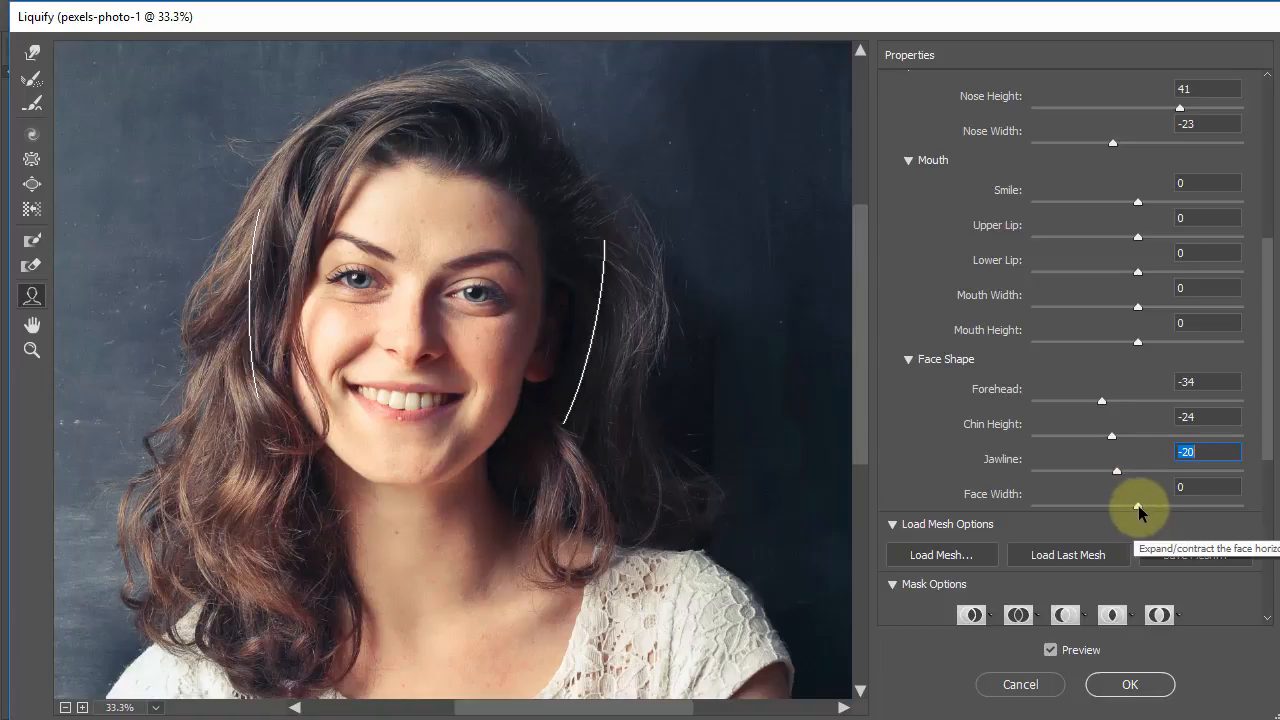
{"action": "left_click_drag", "start_coordinate": [1138, 507], "coordinate": [1107, 511]}
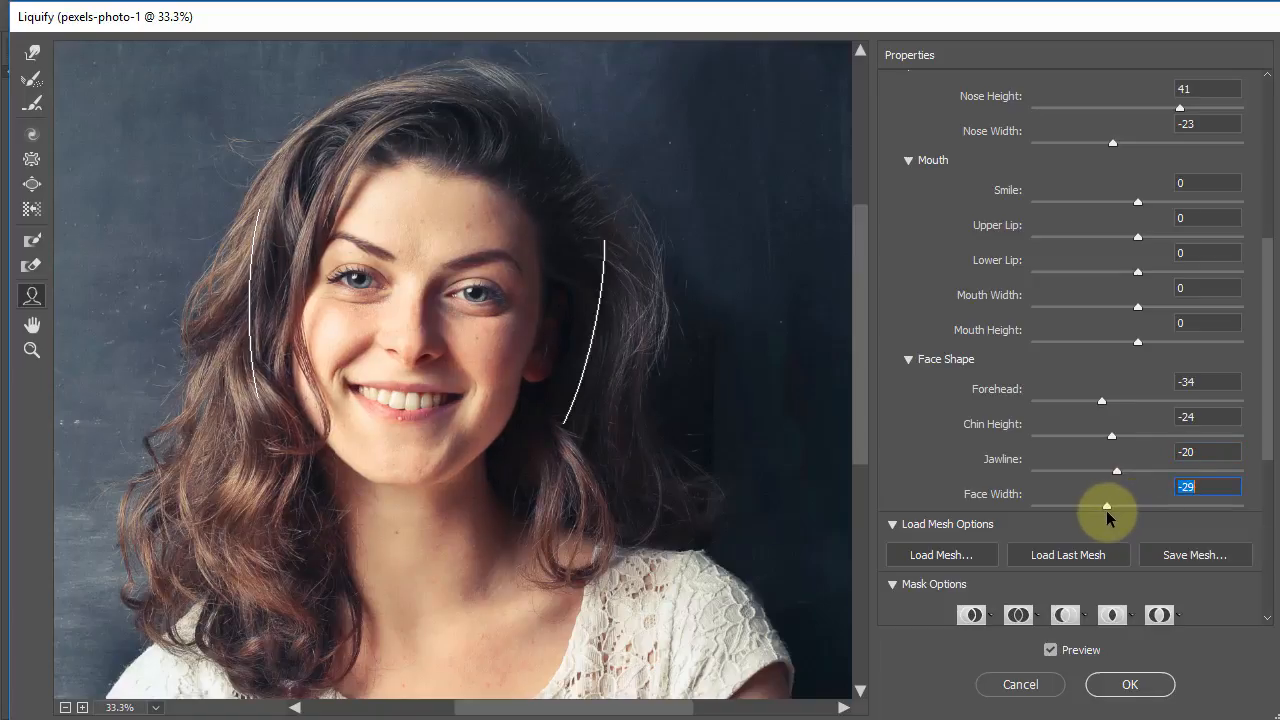
Step: Toggle the preview to compare the reshaped face with the original, and apply the Liquify changes to Layer 1
{"action": "left_click", "coordinate": [1050, 652]}
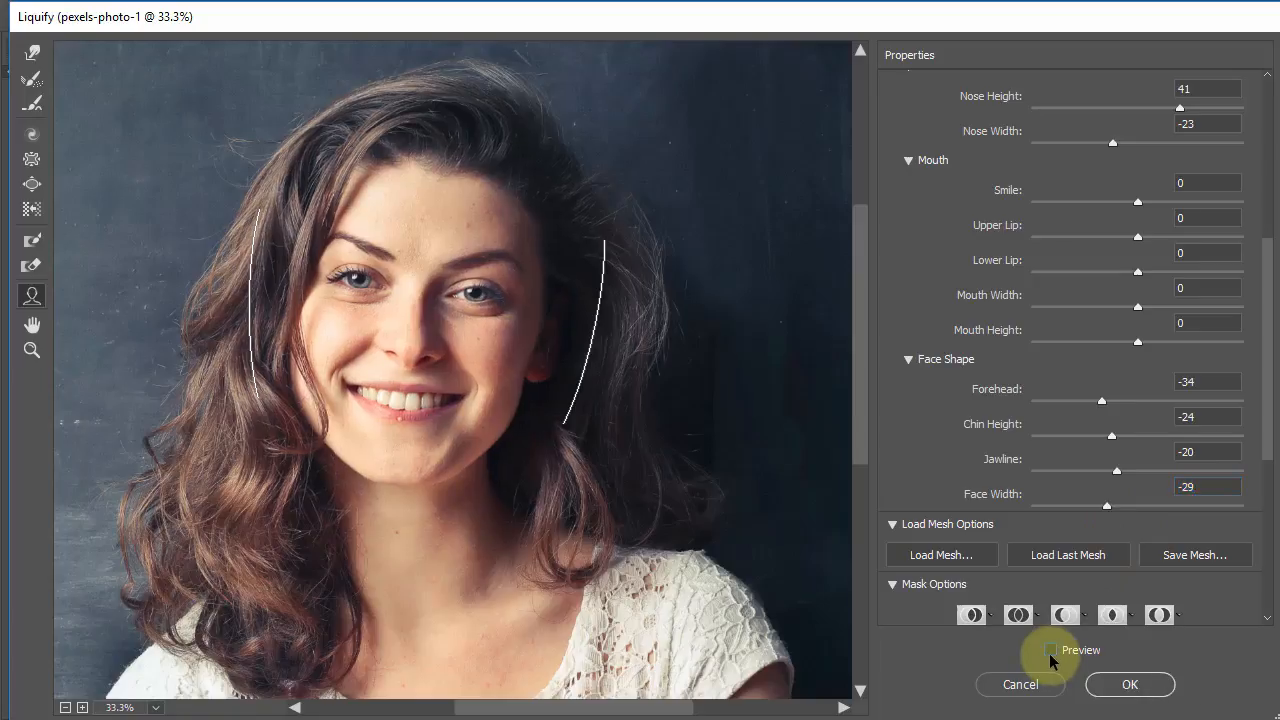
{"action": "left_click", "coordinate": [1050, 652]}
{"action": "left_click", "coordinate": [1050, 652]}
{"action": "left_click", "coordinate": [1051, 652]}
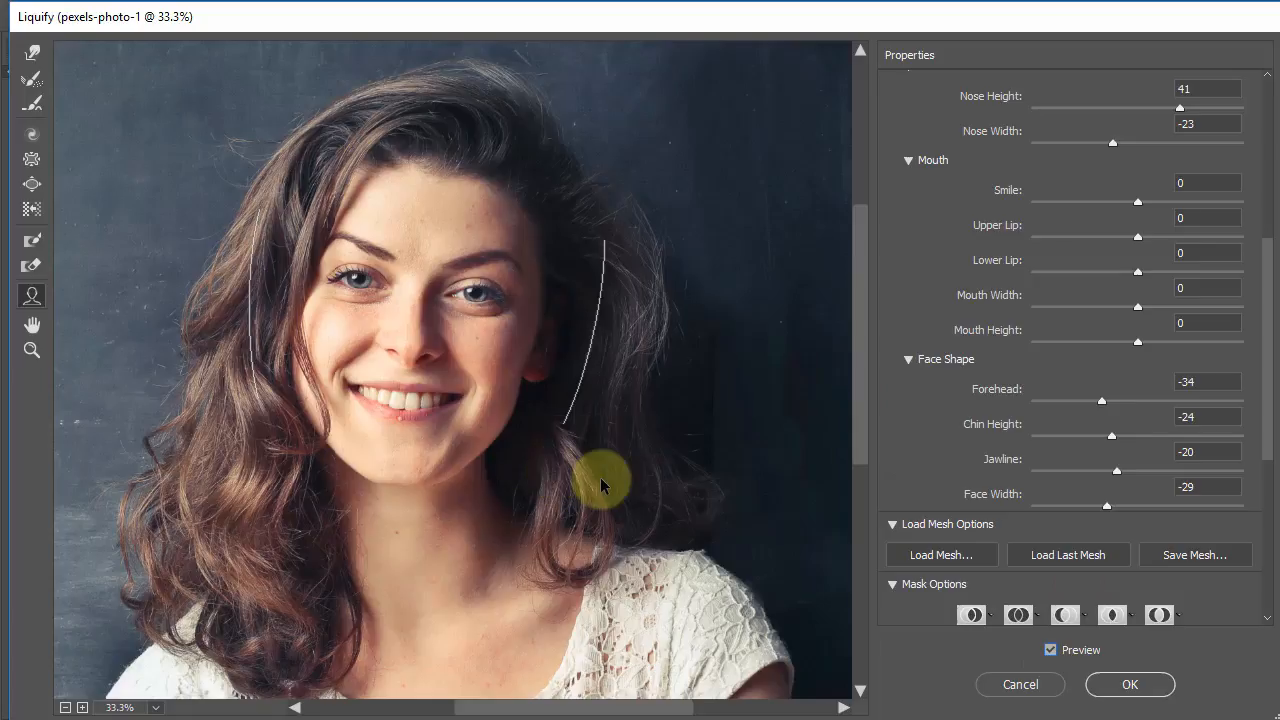
{"action": "left_click", "coordinate": [1131, 685]}
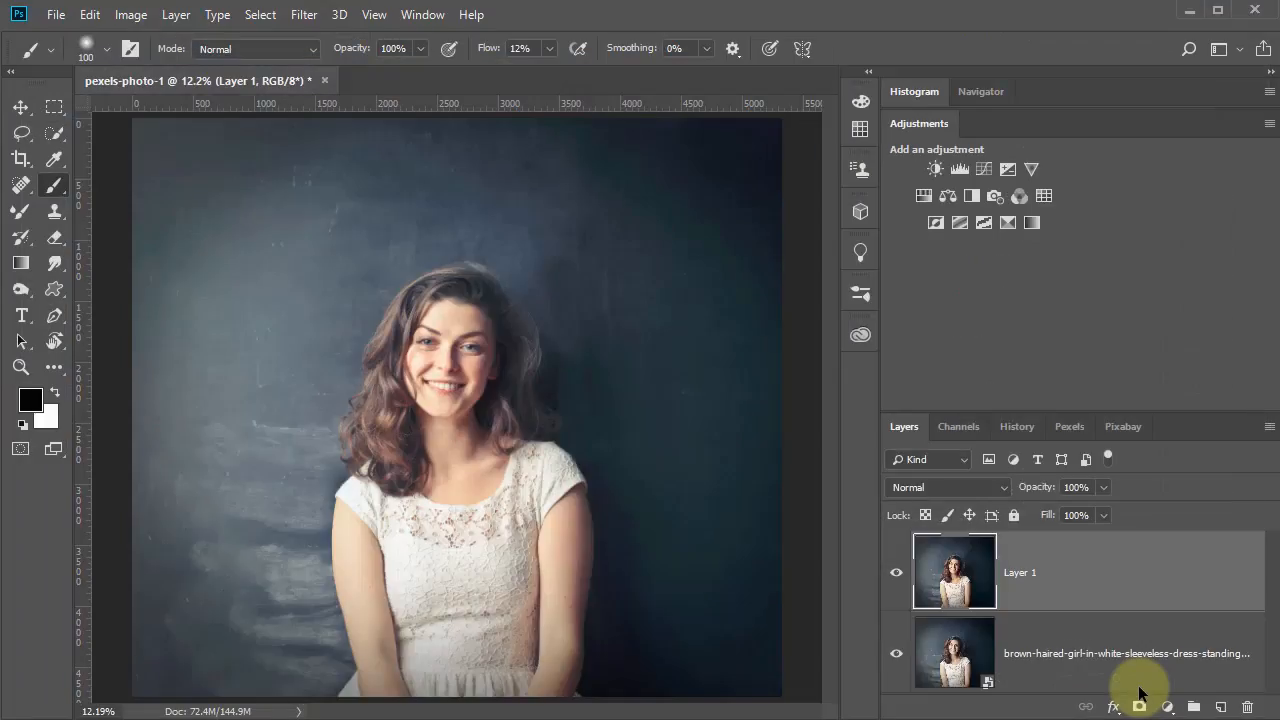
Step: Toggle Layer 1's visibility to compare the retouch with the original layer beneath, leaving Layer 1 visible and selected
{"action": "left_click", "coordinate": [896, 576]}
{"action": "left_click", "coordinate": [896, 576]}
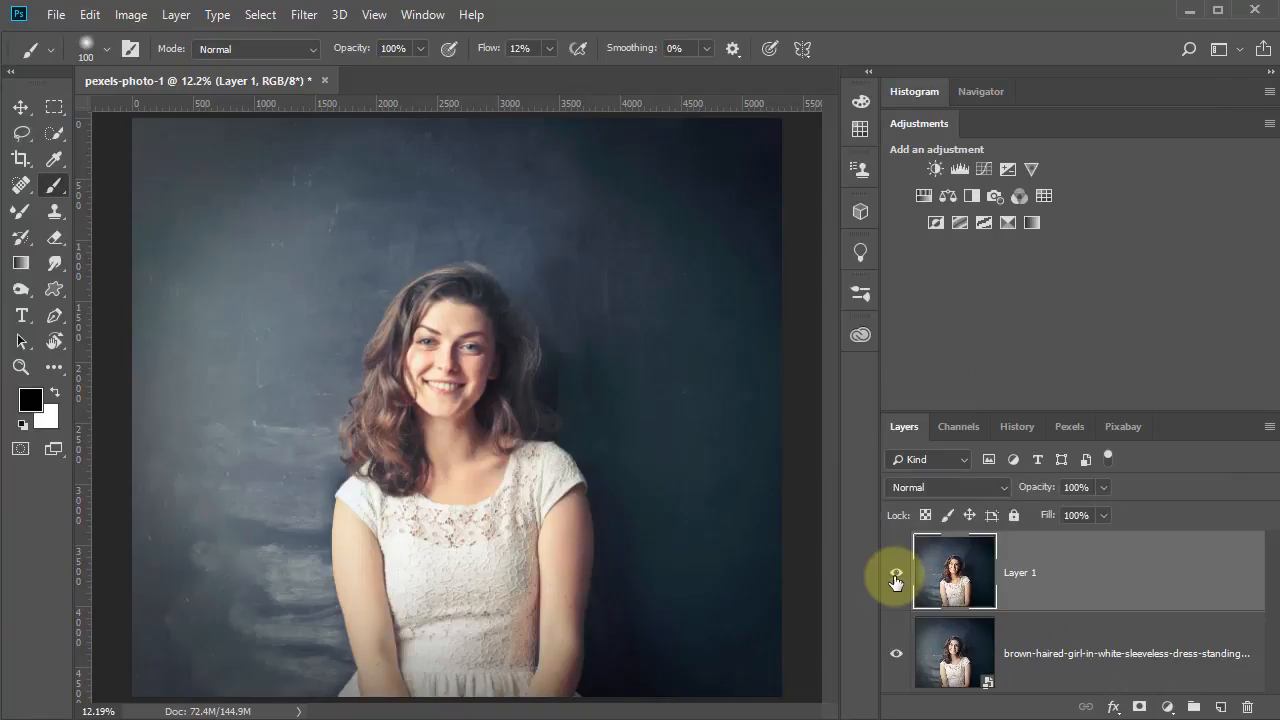
{"action": "left_click", "coordinate": [896, 578]}
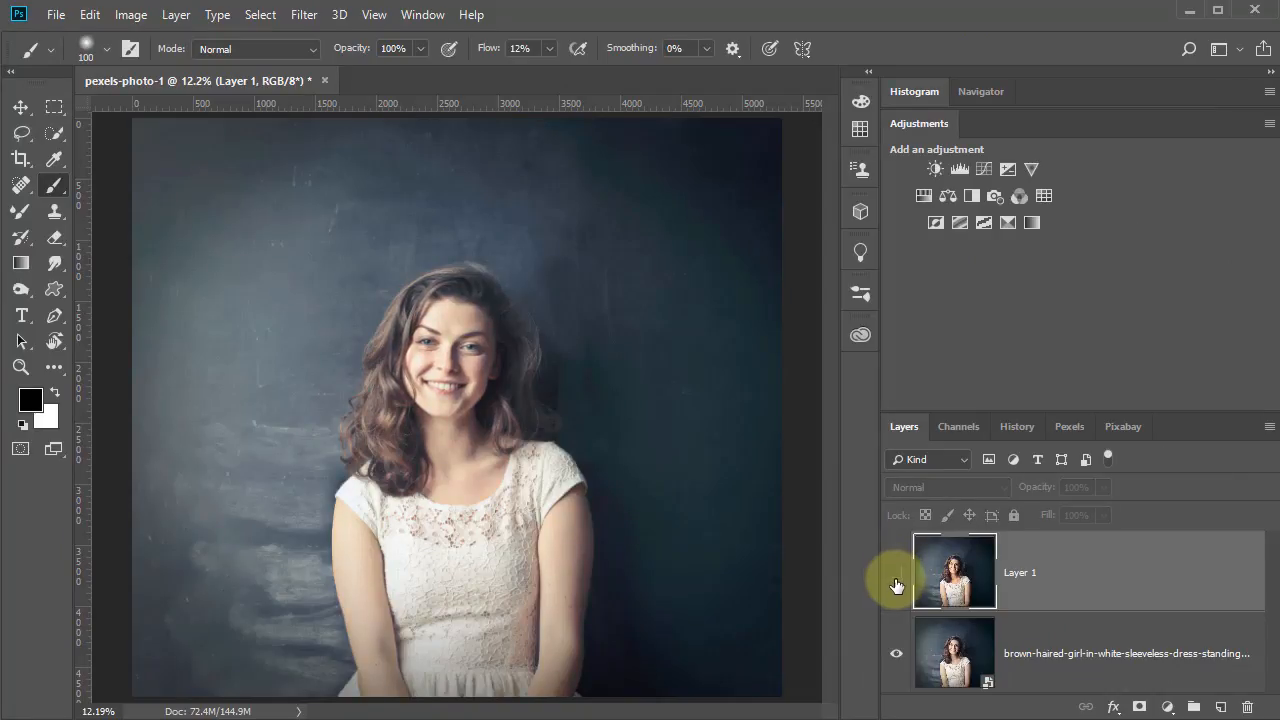
{"action": "left_click", "coordinate": [896, 577]}
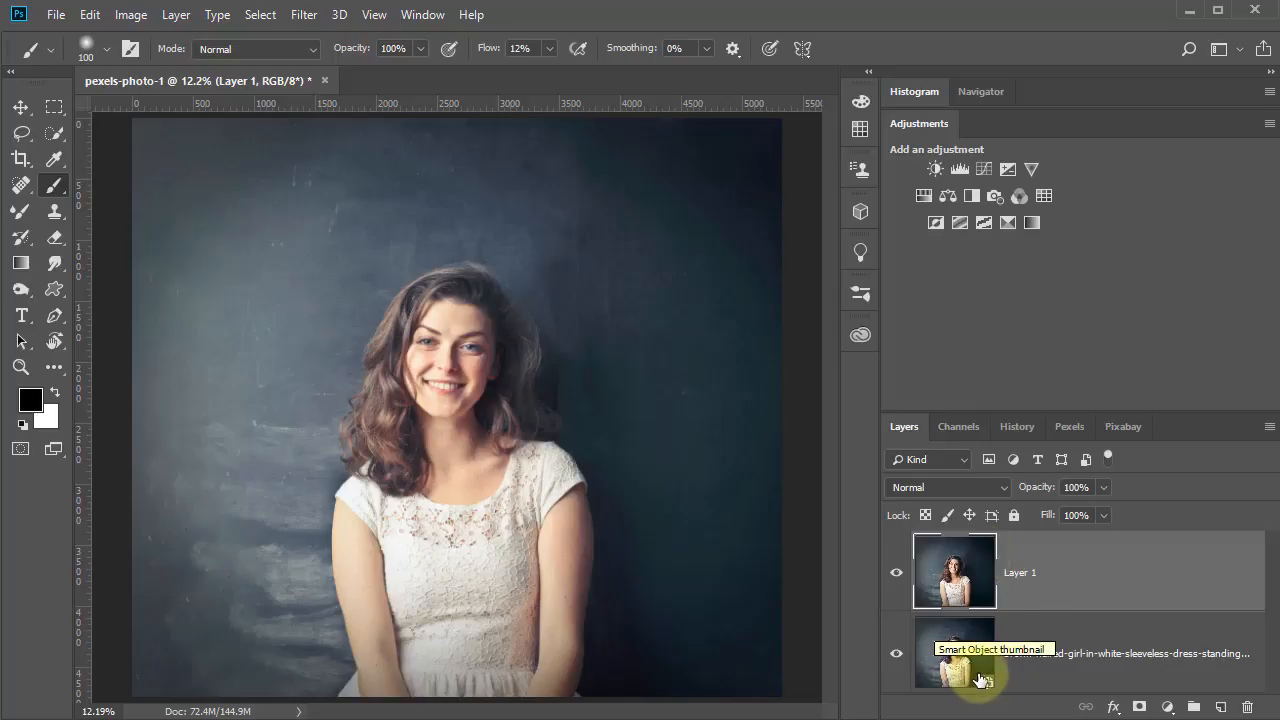
{"action": "left_click", "coordinate": [896, 572]}
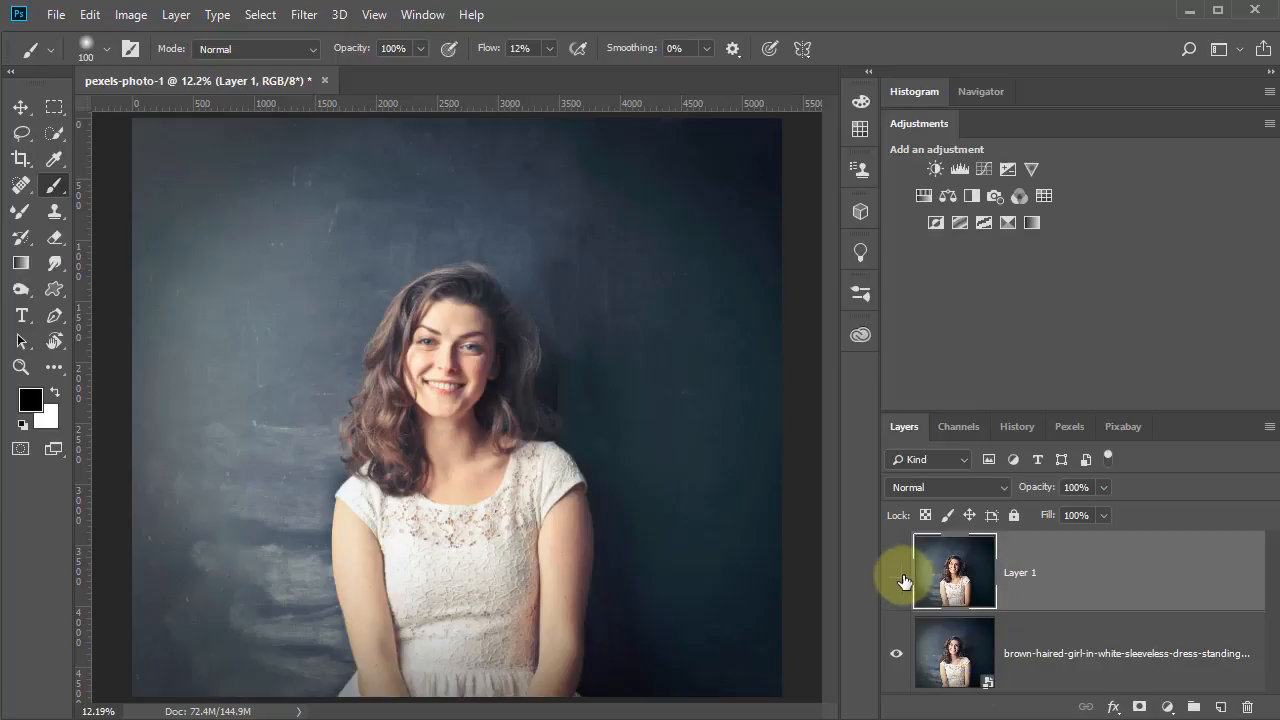
{"action": "left_click", "coordinate": [963, 648]}
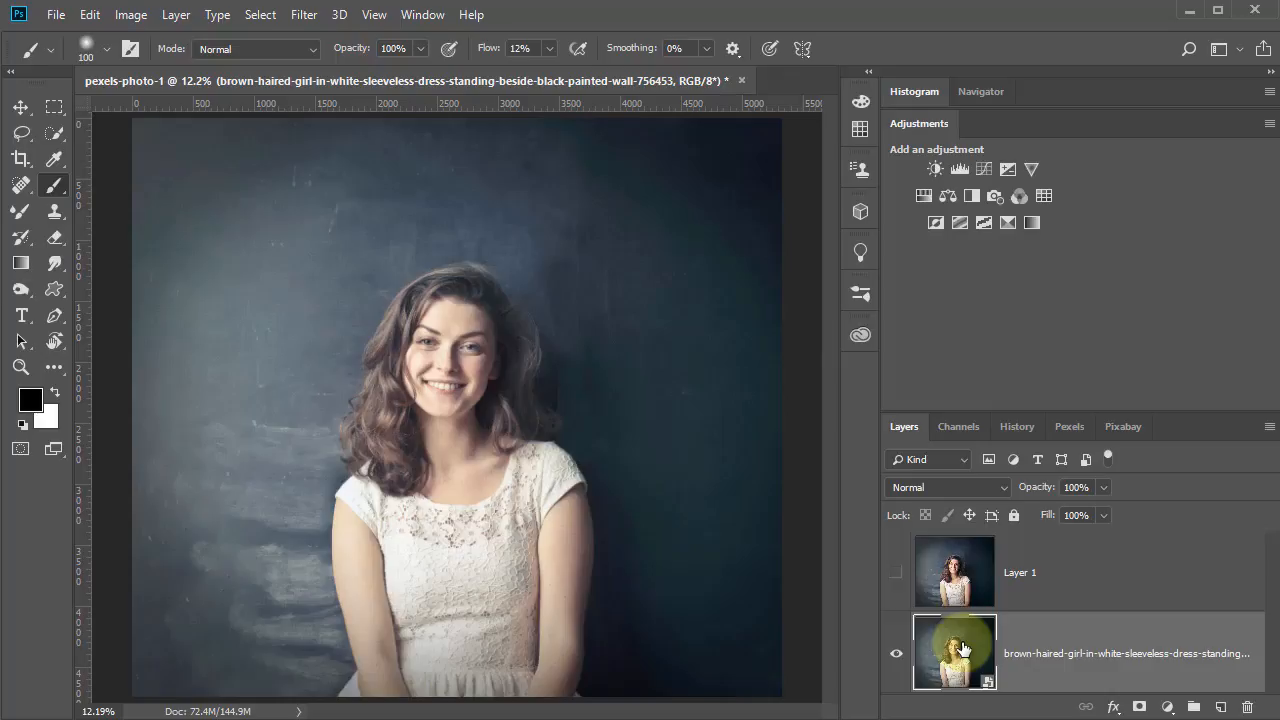
{"action": "left_click", "coordinate": [896, 572]}
{"action": "left_click", "coordinate": [955, 588]}
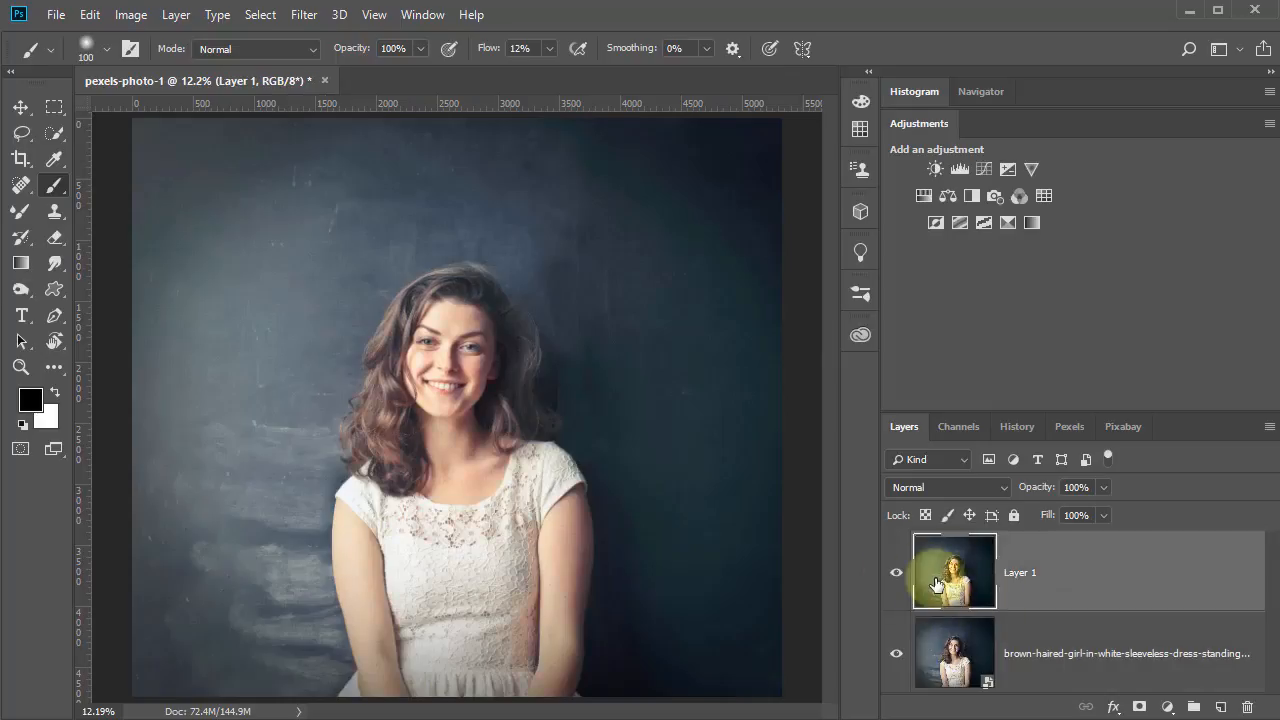
Step: Reopen the Liquify filter on Layer 1 and set Face Width to -44
{"action": "left_click", "coordinate": [304, 14]}
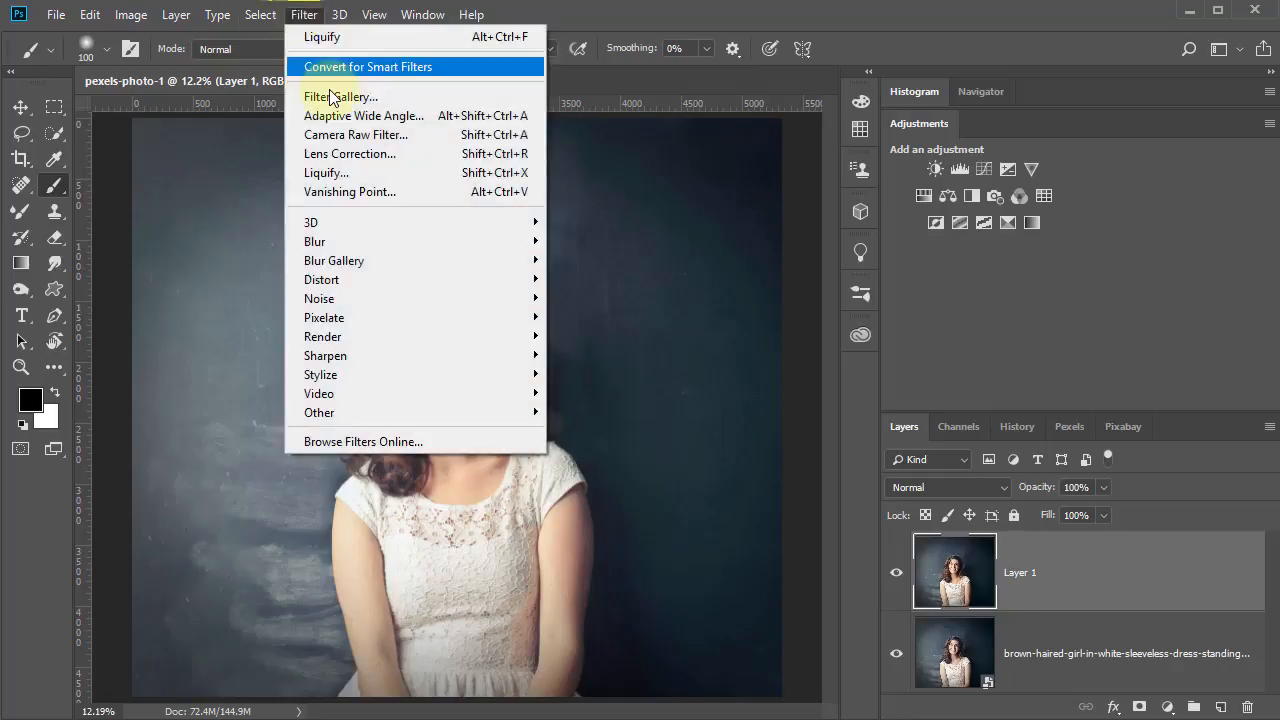
{"action": "left_click", "coordinate": [345, 174]}
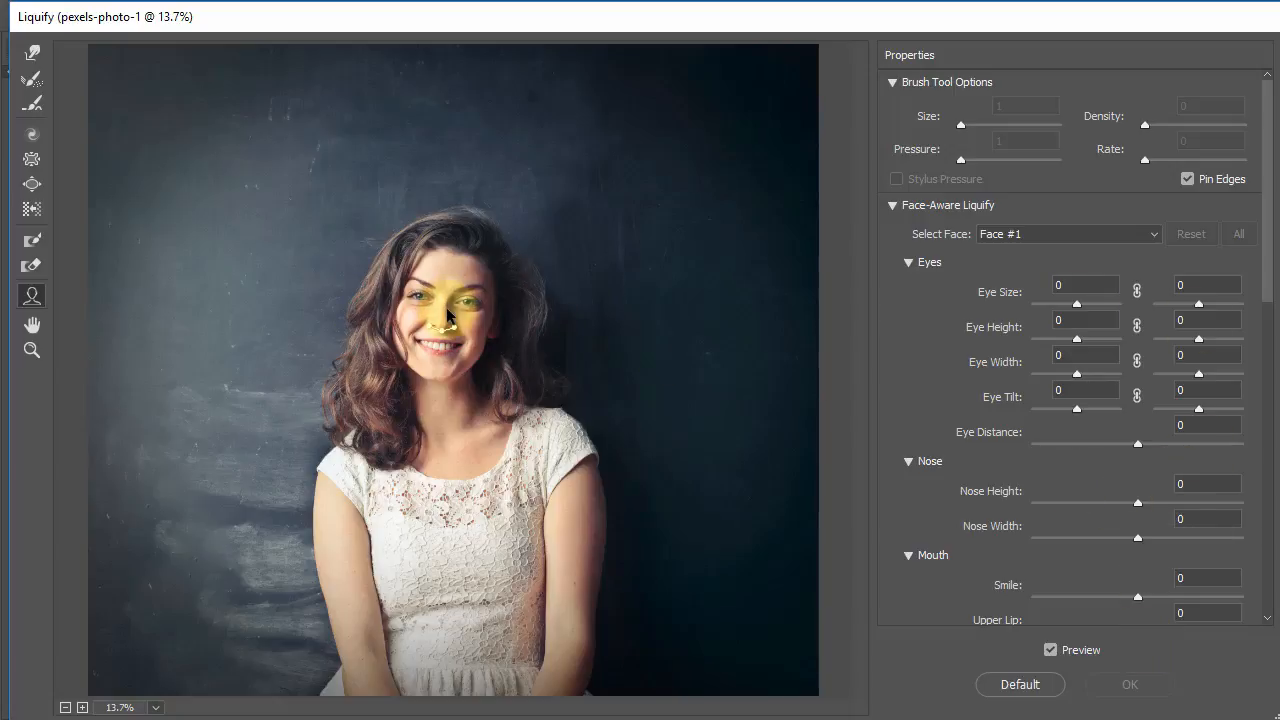
{"action": "left_click", "coordinate": [445, 304]}
{"action": "left_click", "coordinate": [468, 368]}
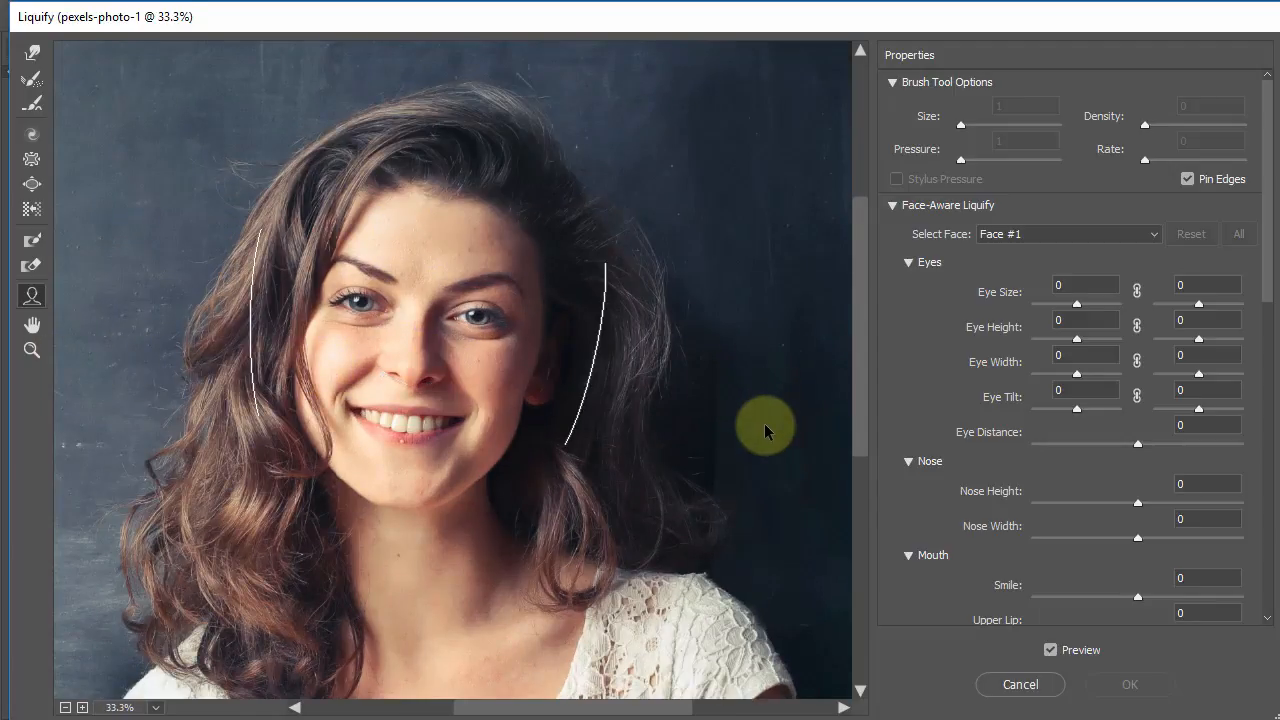
{"action": "mouse_move", "coordinate": [512, 372]}
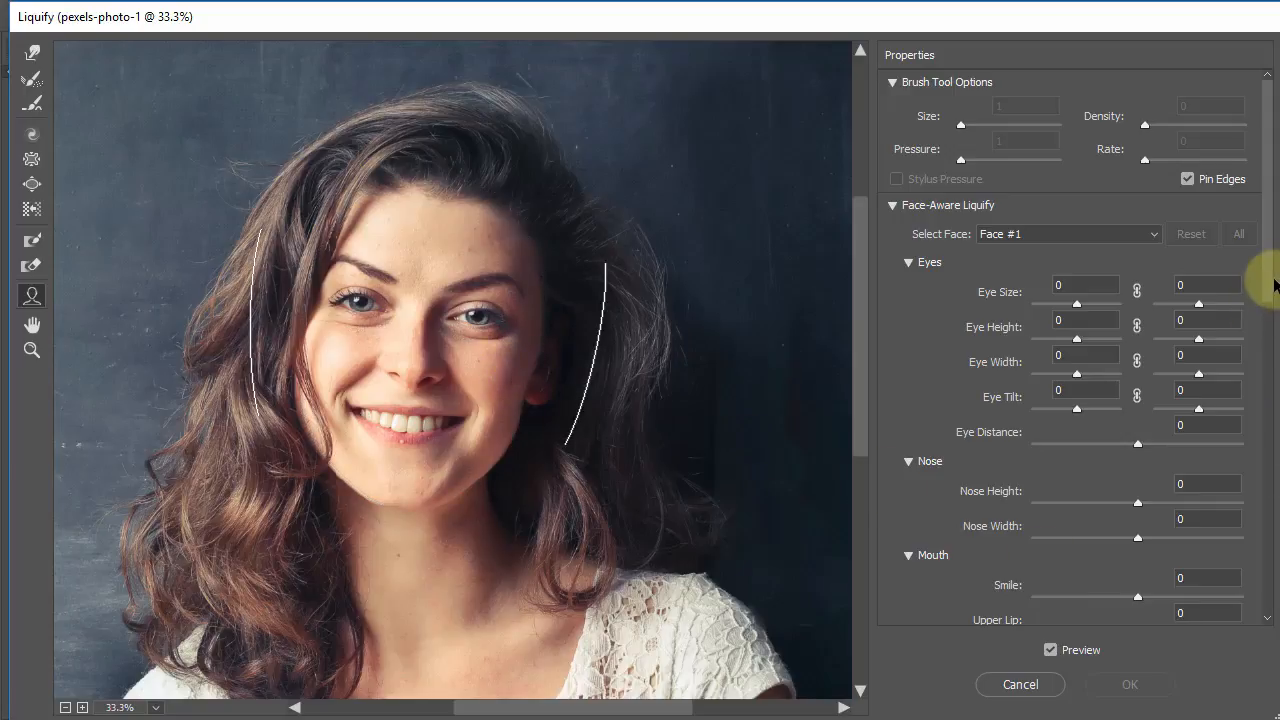
{"action": "left_click_drag", "start_coordinate": [1275, 286], "coordinate": [1277, 450]}
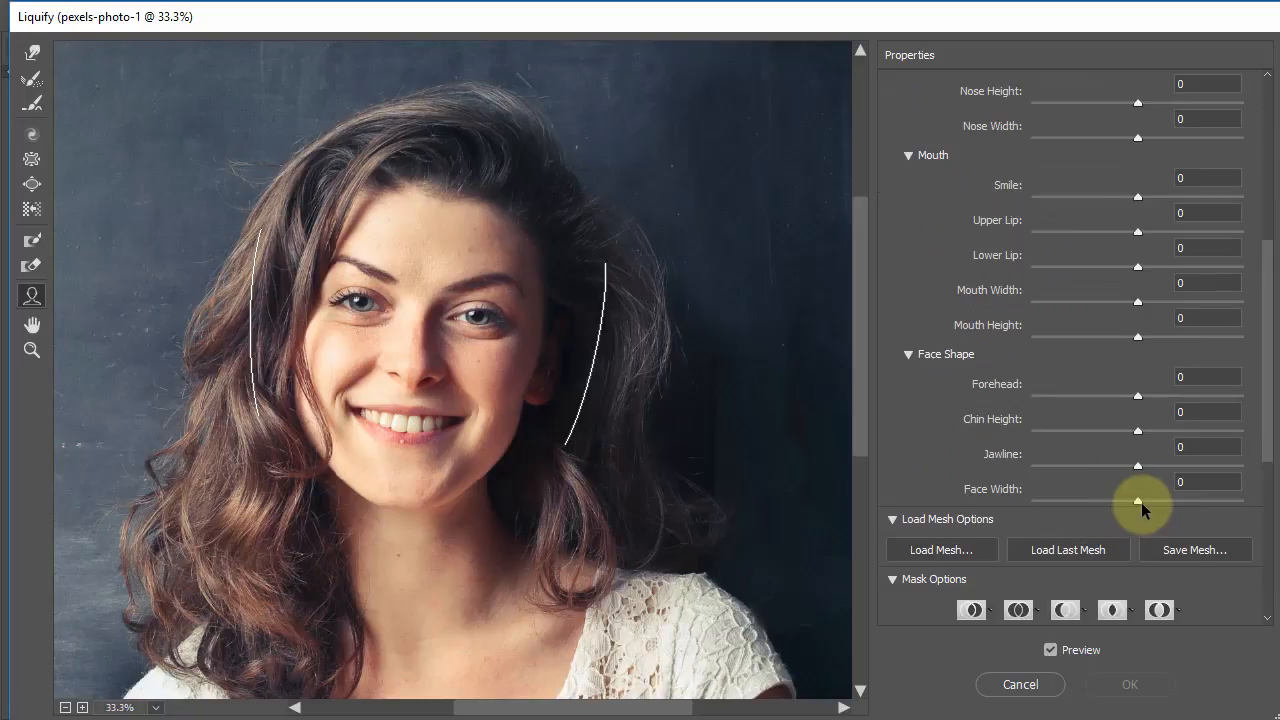
{"action": "left_click_drag", "start_coordinate": [1136, 499], "coordinate": [1092, 504]}
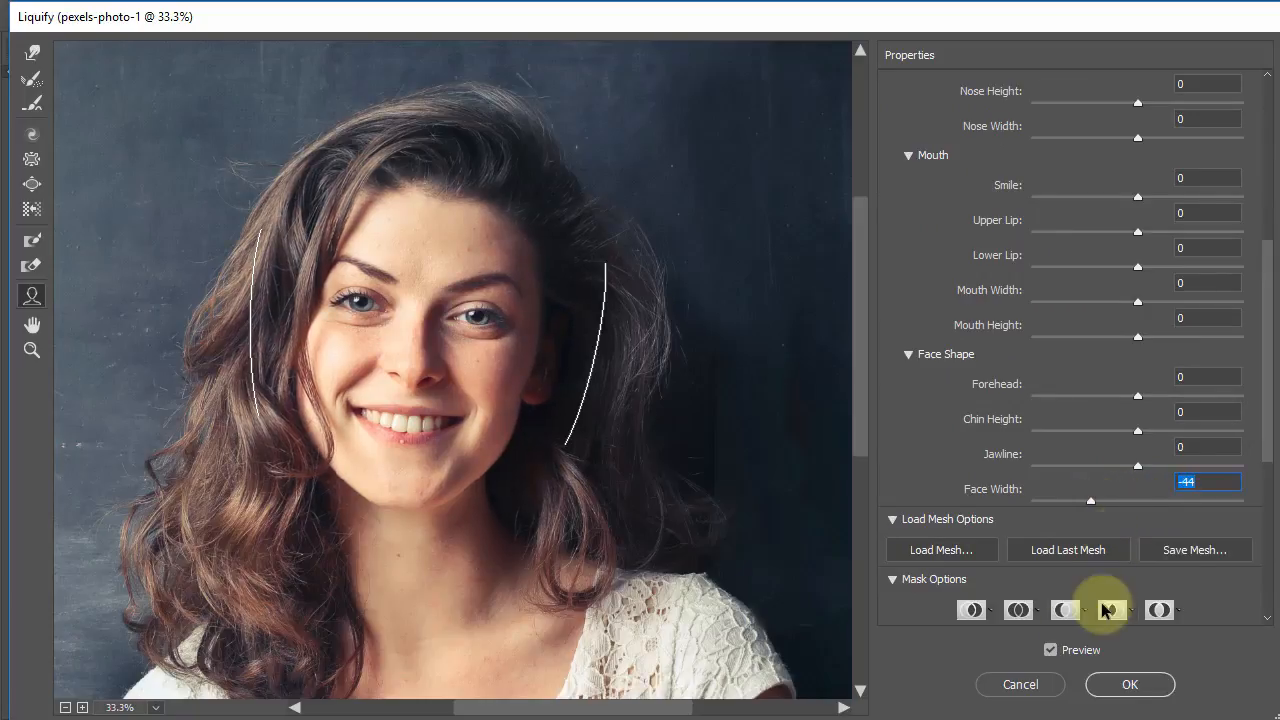
Step: Toggle the preview to compare the narrowed face, and apply the Liquify filter
{"action": "left_click", "coordinate": [1050, 650]}
{"action": "left_click", "coordinate": [1050, 650]}
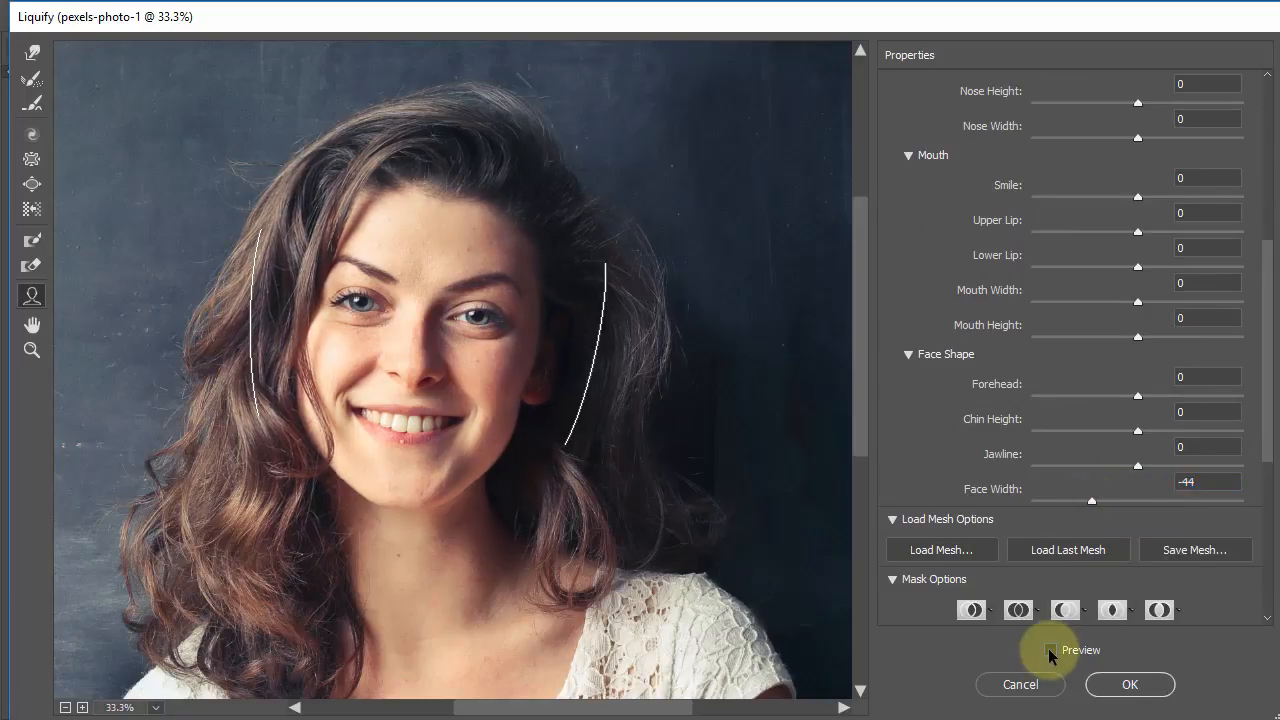
{"action": "left_click", "coordinate": [1050, 650]}
{"action": "left_click", "coordinate": [1049, 649]}
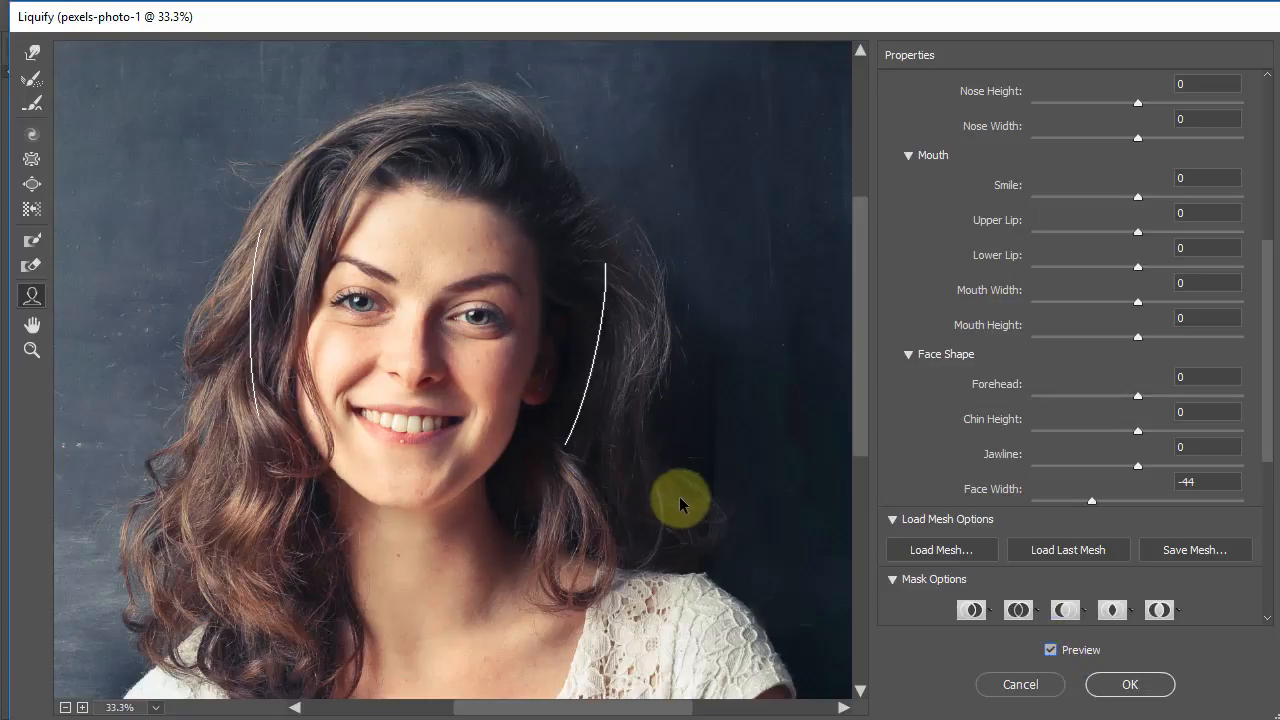
{"action": "left_click", "coordinate": [1133, 685]}
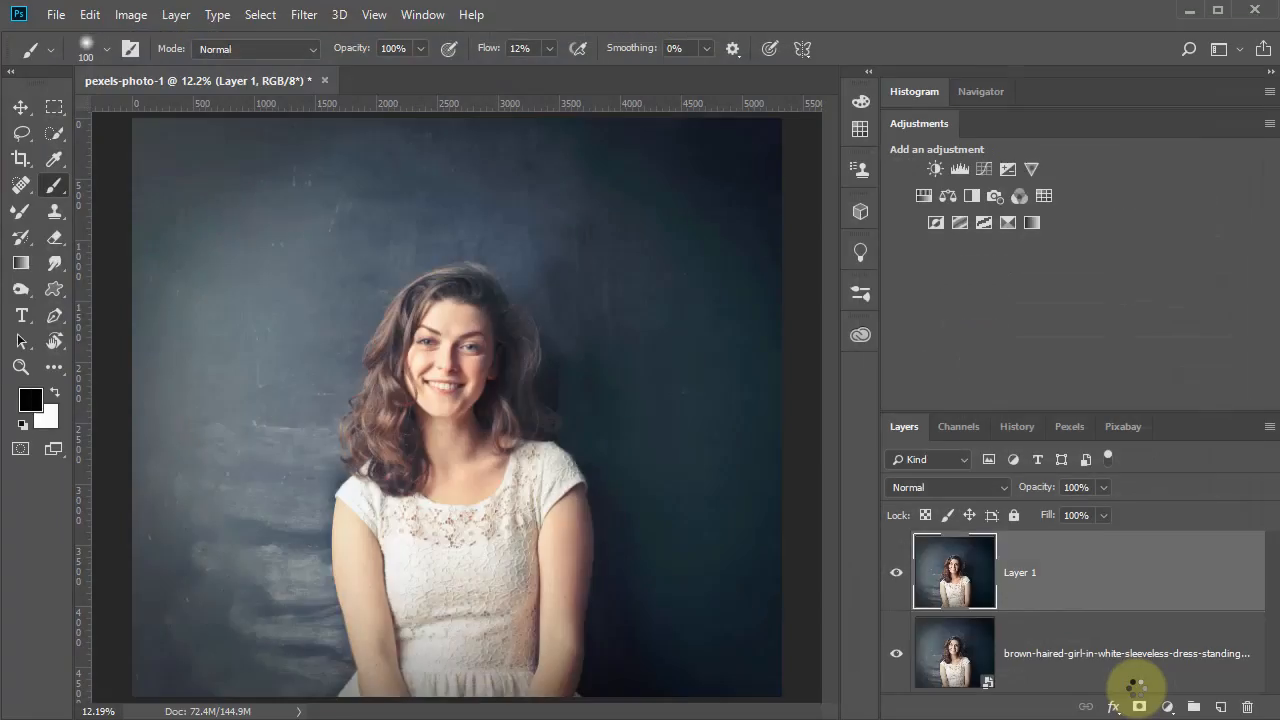
Step: Examine the face up close and toggle Layer 1's visibility to compare it with the original, leaving the layer visible
{"action": "left_click", "coordinate": [432, 325]}
{"action": "left_click", "coordinate": [466, 363]}
{"action": "left_click", "coordinate": [471, 363]}
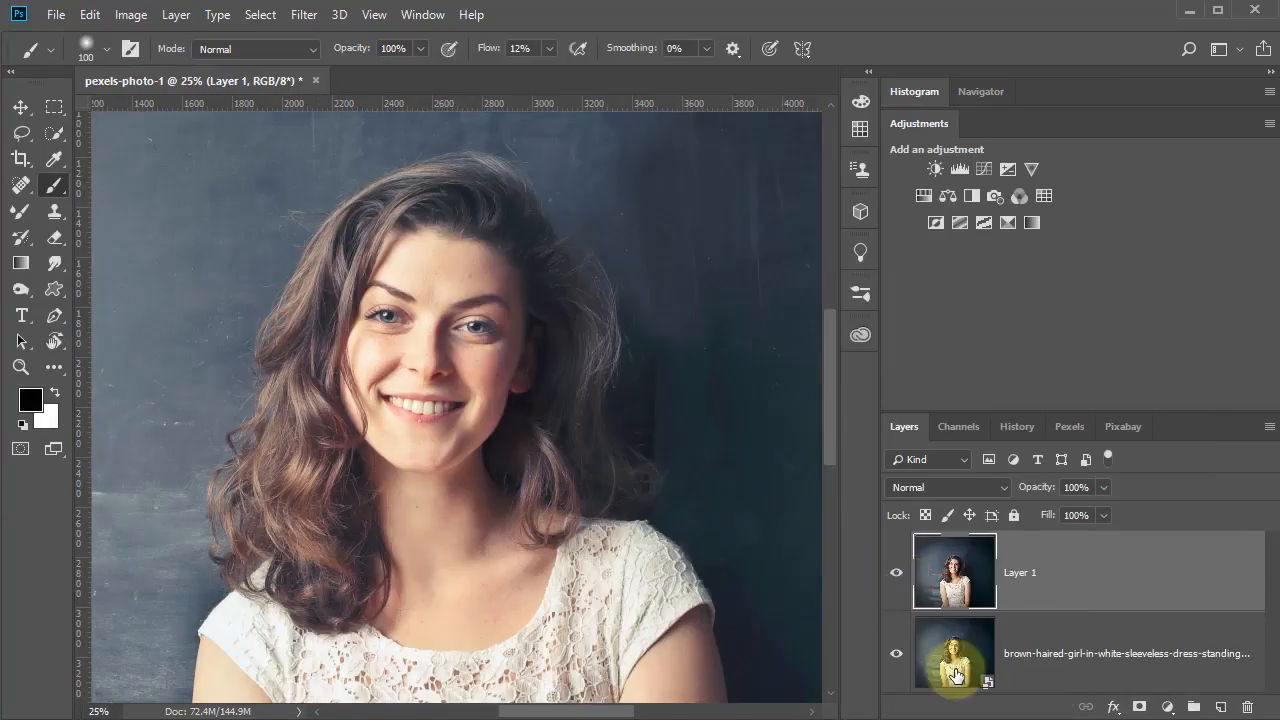
{"action": "left_click", "coordinate": [896, 577]}
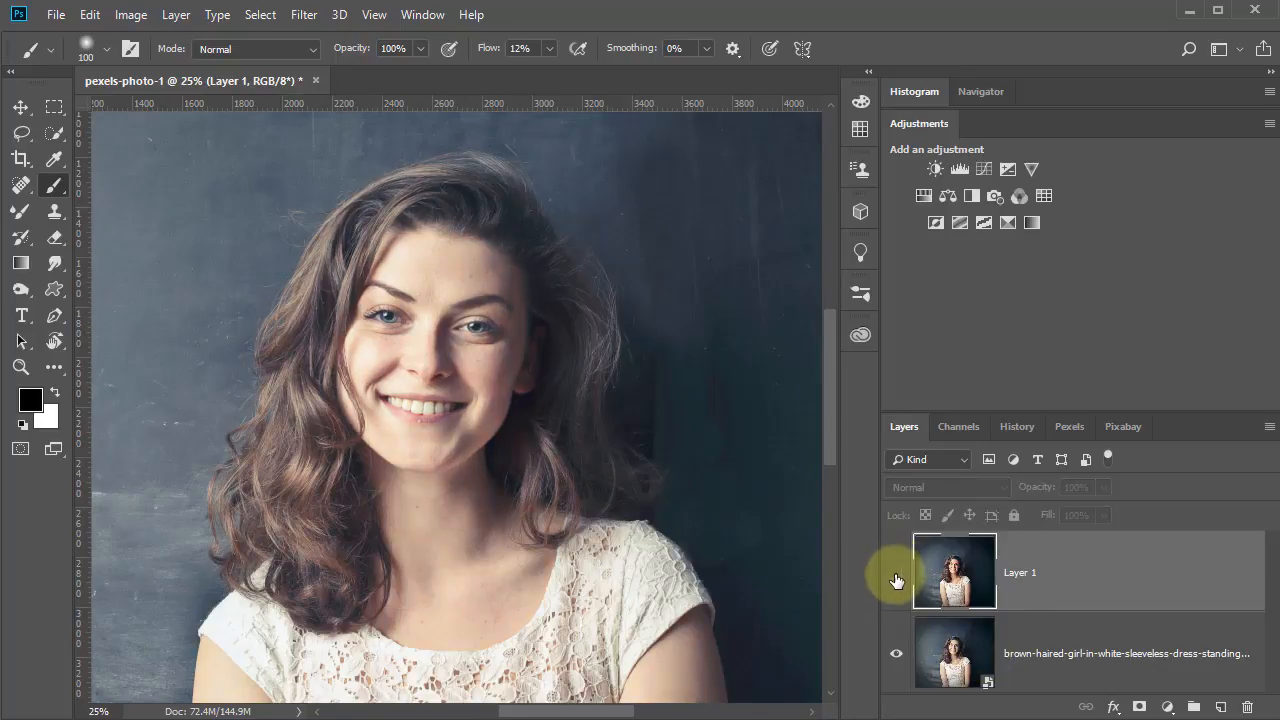
{"action": "left_click", "coordinate": [896, 578]}
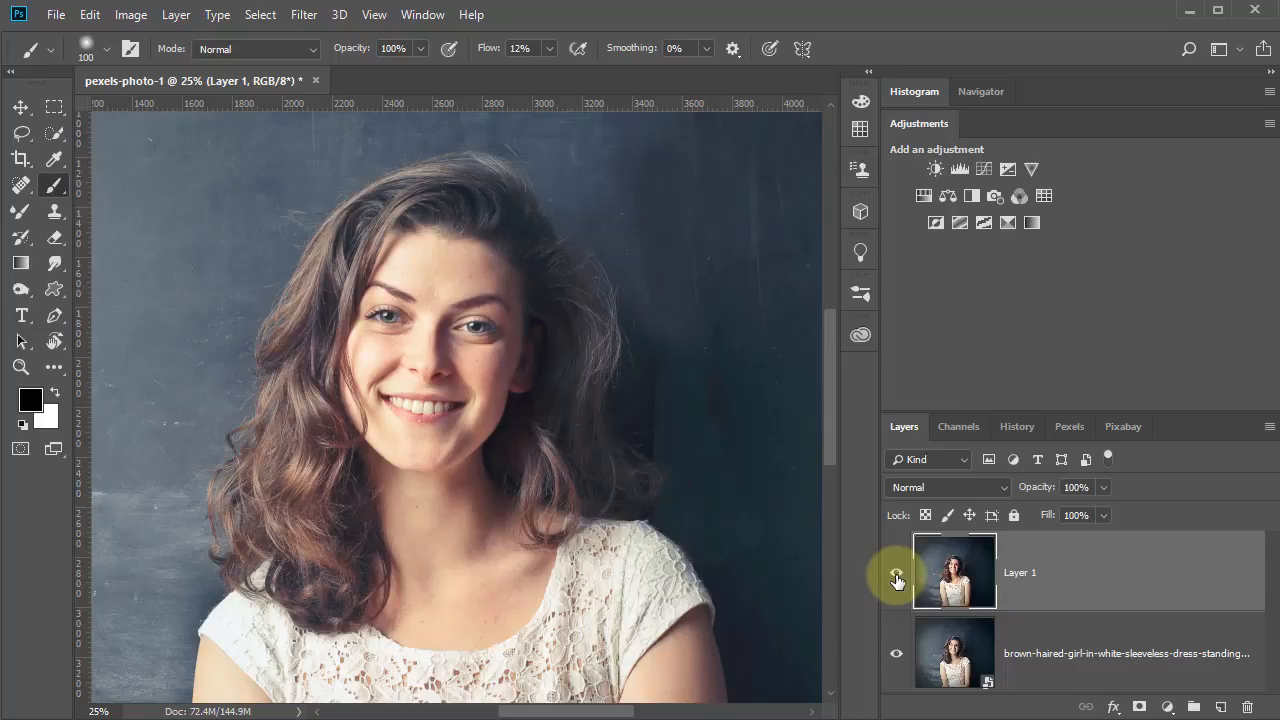
{"action": "left_click", "coordinate": [898, 580]}
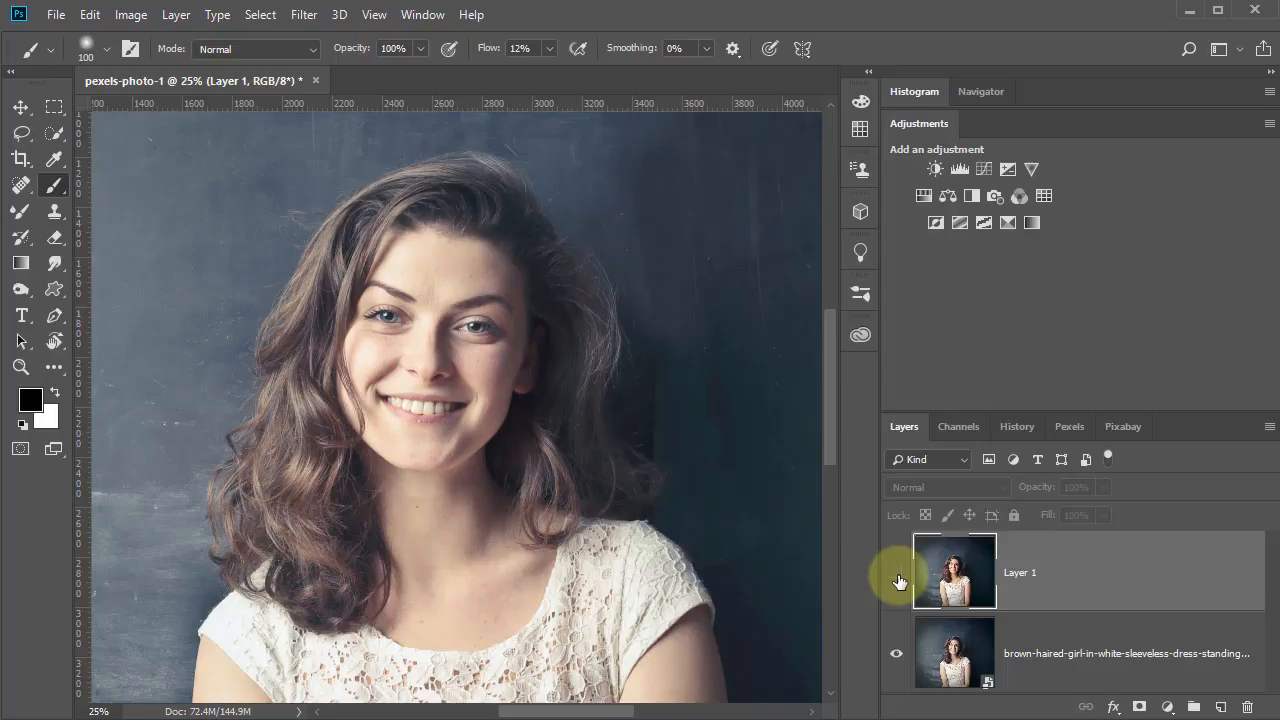
{"action": "left_click", "coordinate": [898, 580]}
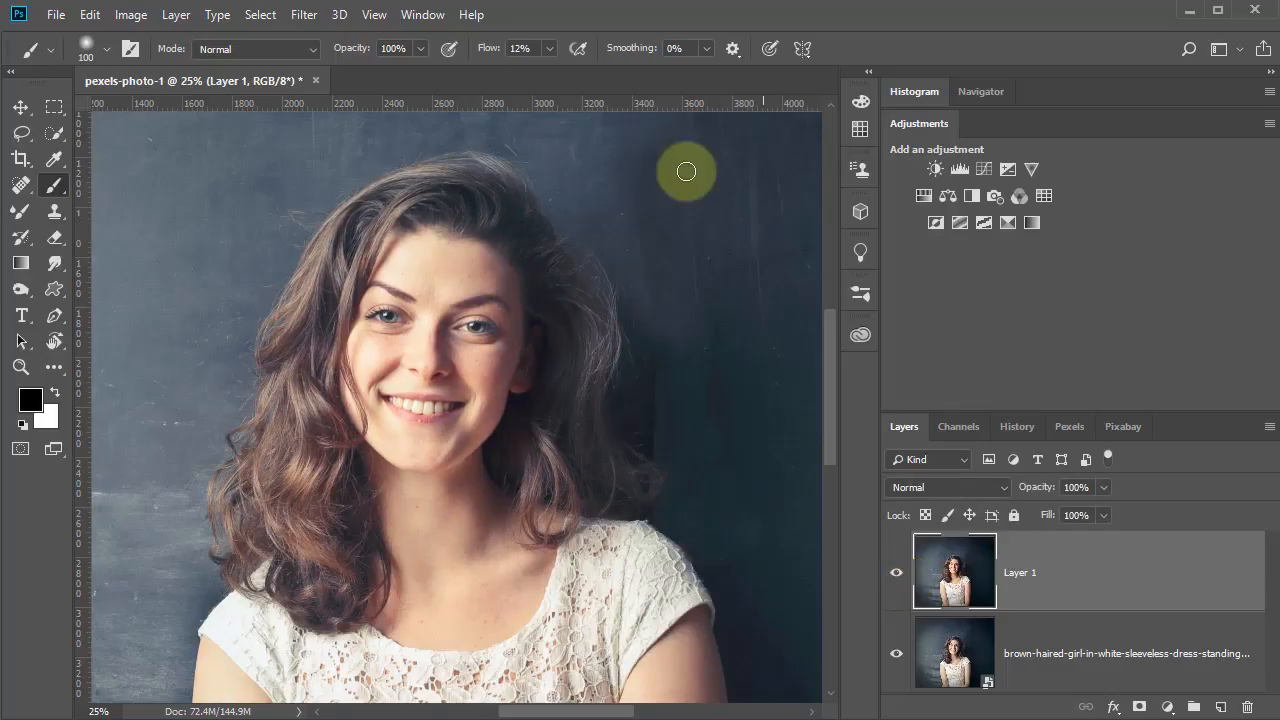
Step: Open the Liquify filter on Layer 1 again
{"action": "left_click", "coordinate": [305, 16]}
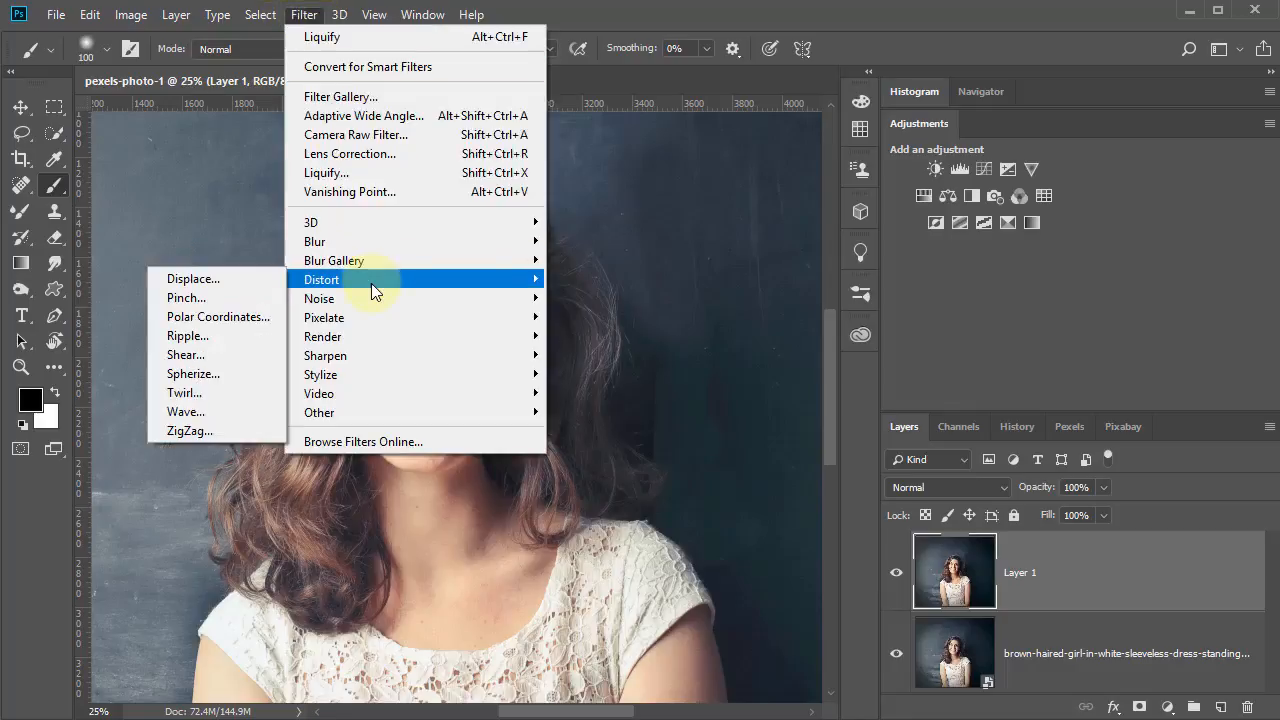
{"action": "mouse_move", "coordinate": [361, 291]}
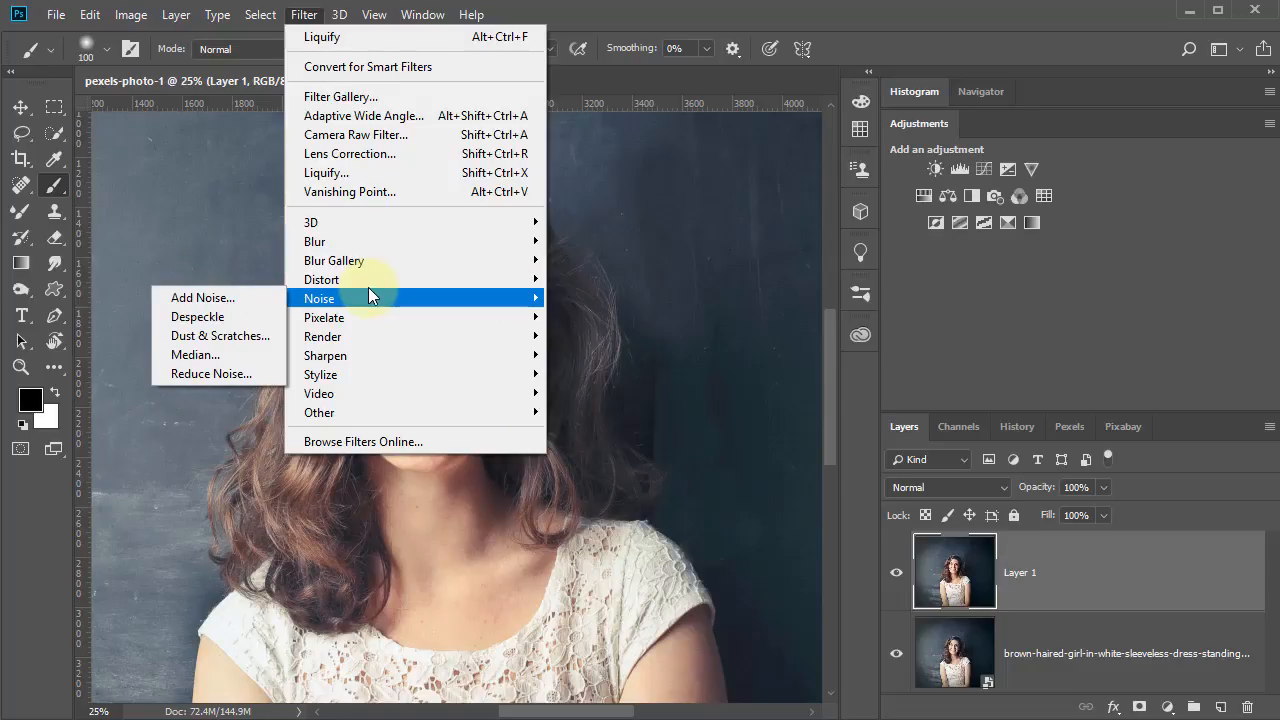
{"action": "left_click", "coordinate": [355, 172]}
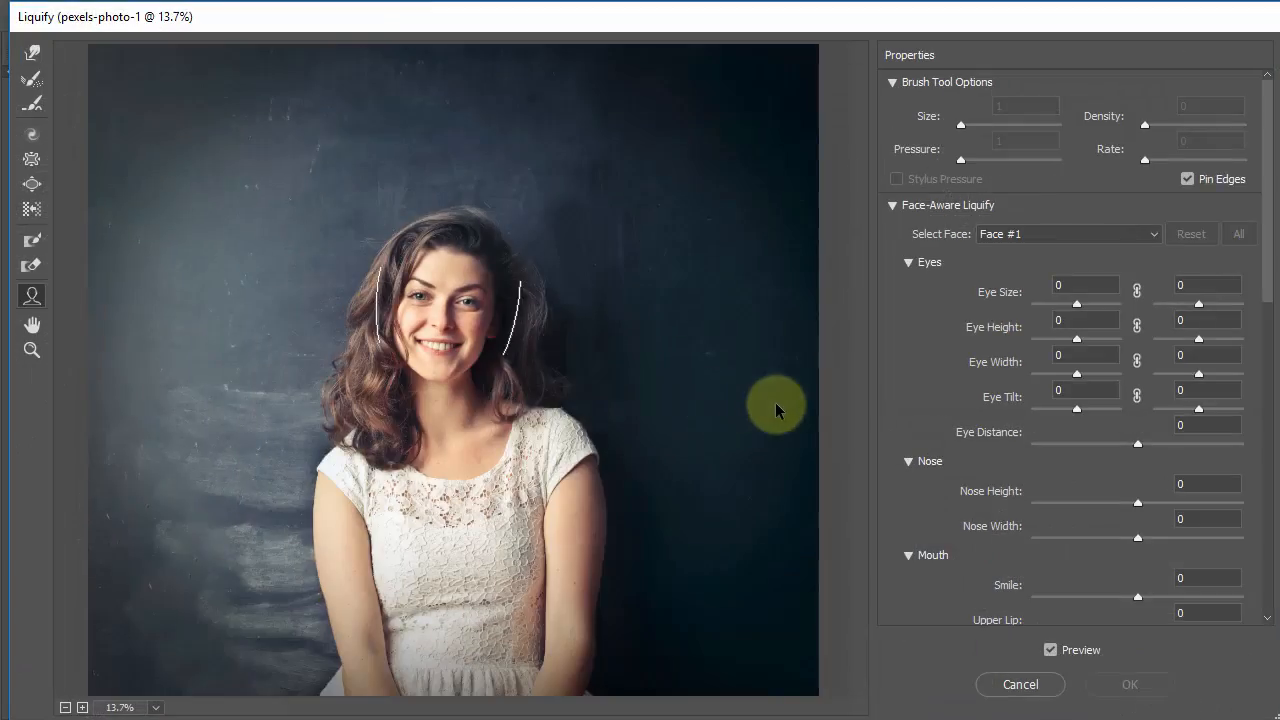
Step: Link the left and right eye settings for size, height, width and tilt, and set Eye Height to -63 and Eye Tilt to -40
{"action": "left_click", "coordinate": [36, 346]}
{"action": "left_click_drag", "start_coordinate": [424, 297], "coordinate": [612, 440]}
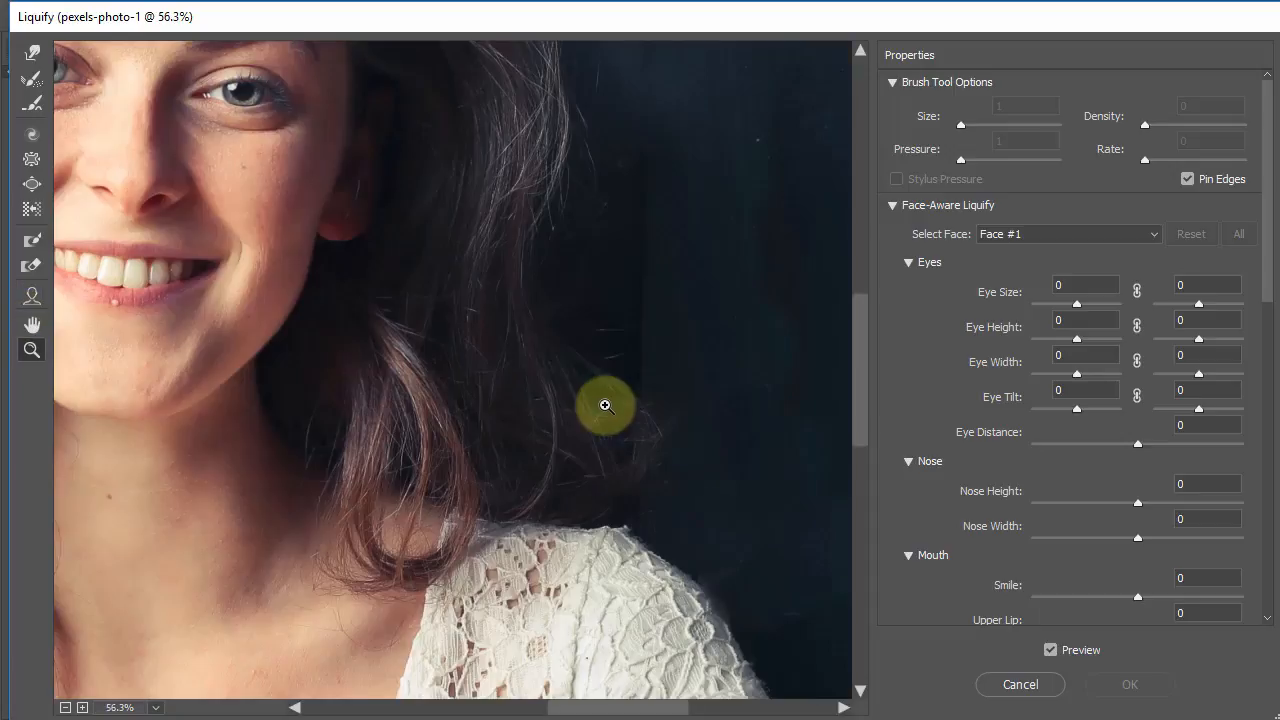
{"action": "left_click_drag", "start_coordinate": [359, 259], "coordinate": [540, 430]}
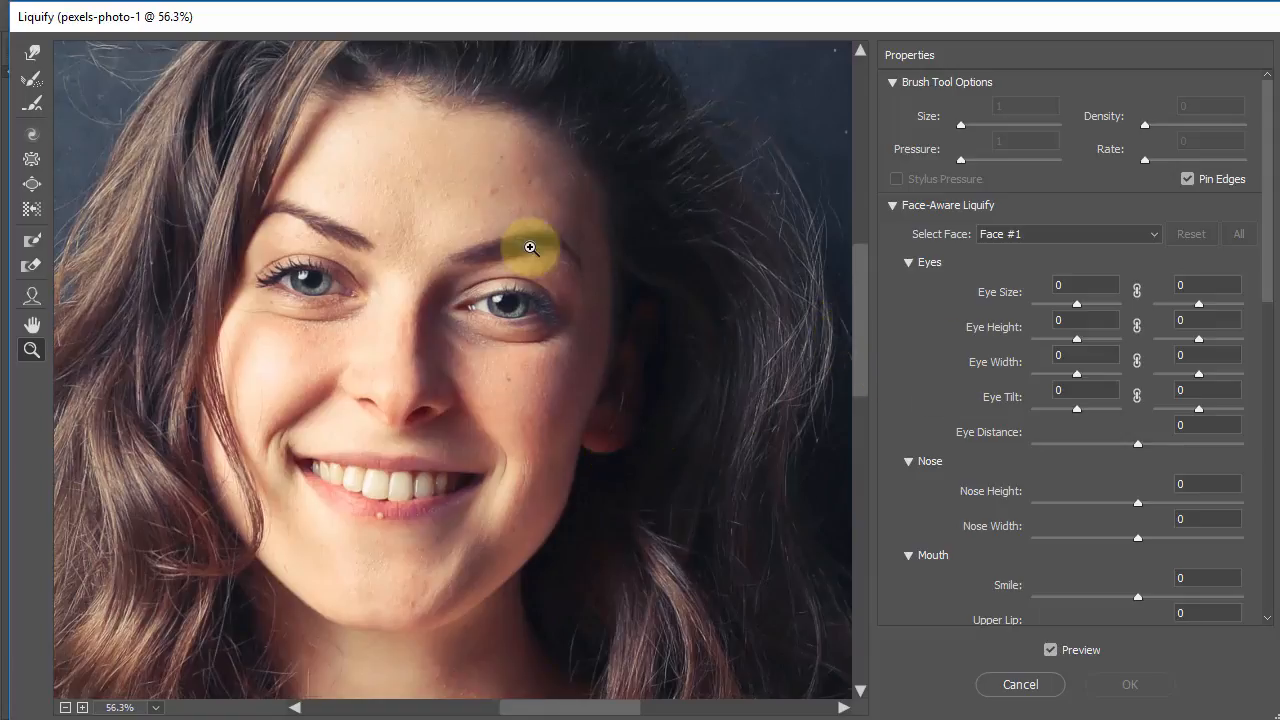
{"action": "left_click", "coordinate": [1137, 290]}
{"action": "left_click", "coordinate": [1136, 360]}
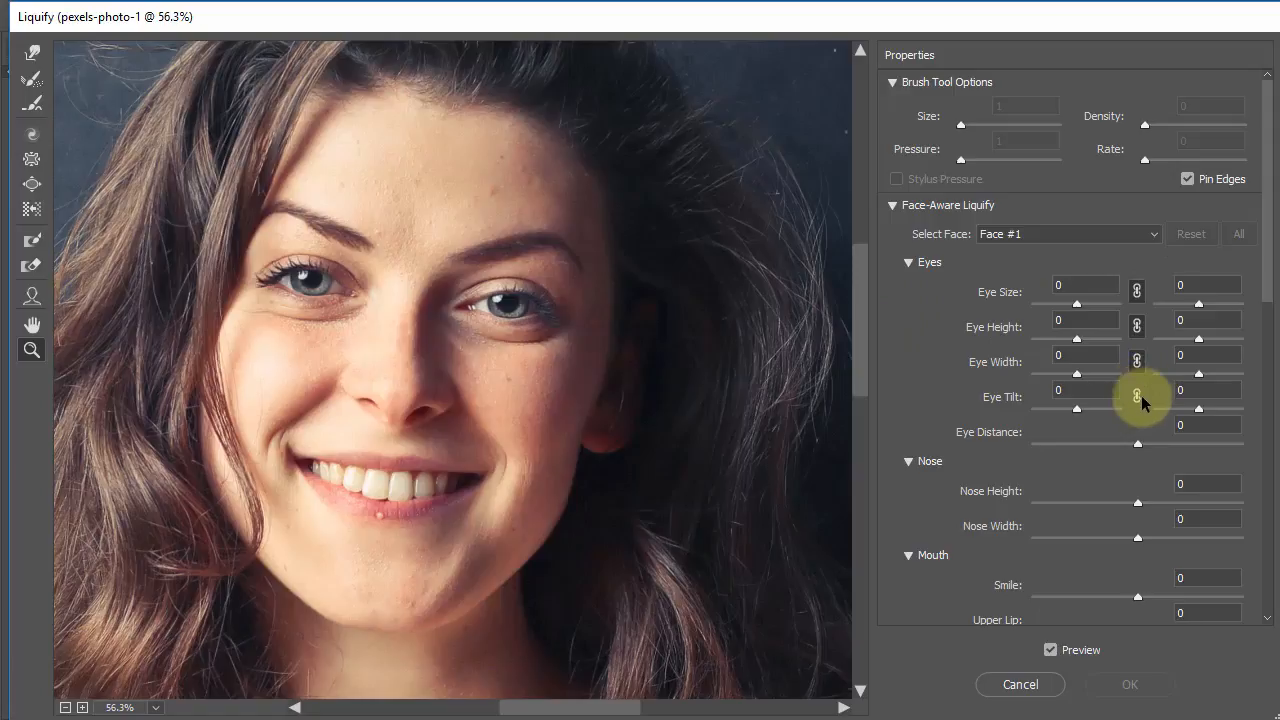
{"action": "left_click", "coordinate": [1137, 396]}
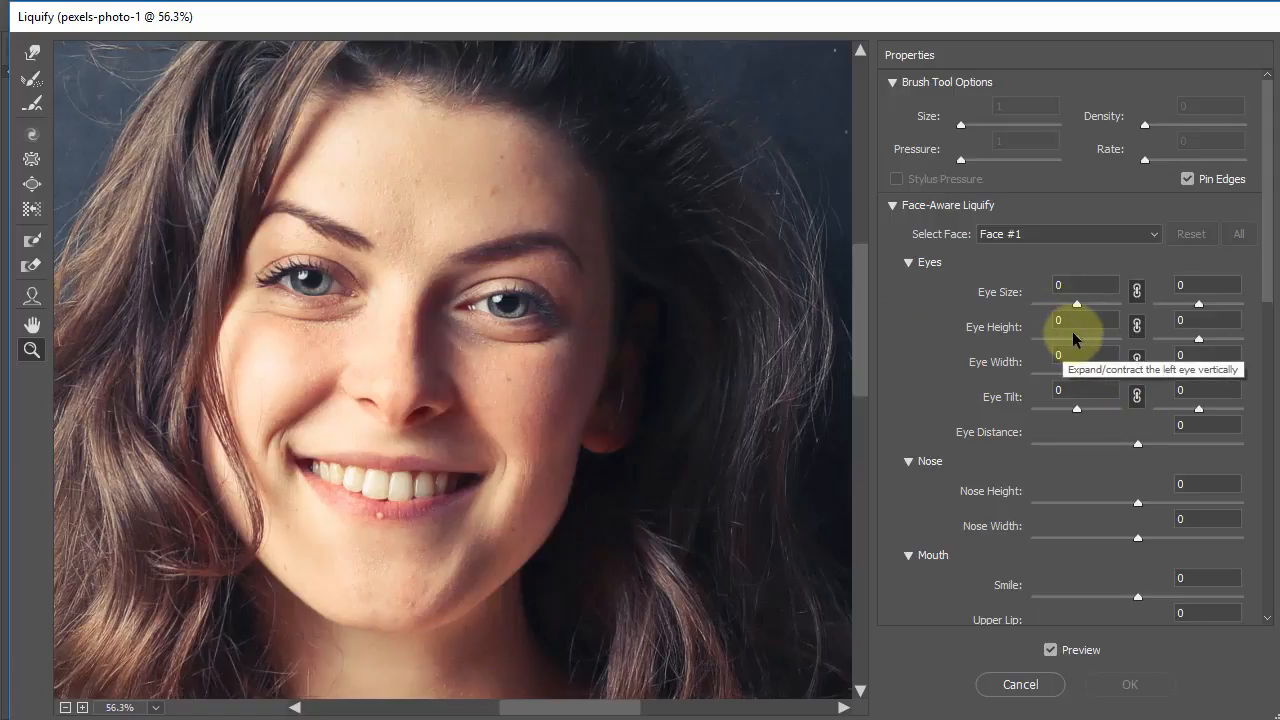
{"action": "left_click_drag", "start_coordinate": [1076, 340], "coordinate": [1049, 341]}
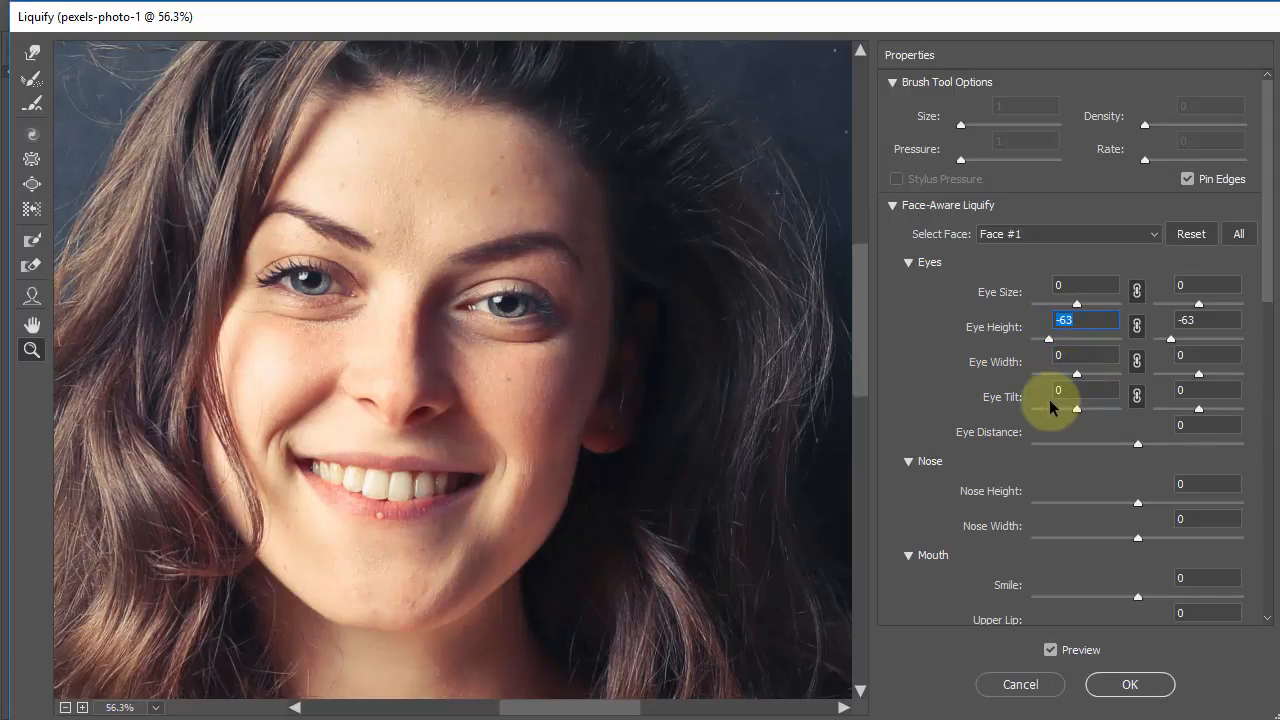
{"action": "left_click_drag", "start_coordinate": [1077, 409], "coordinate": [1059, 409]}
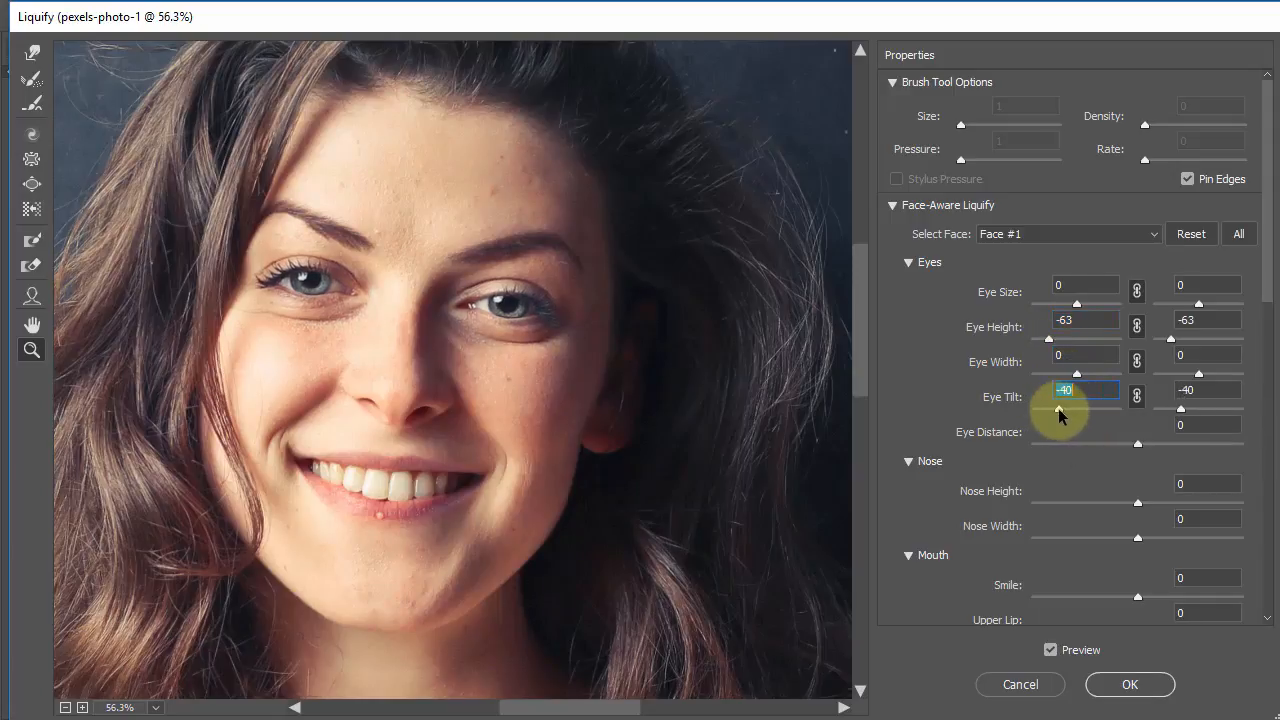
Step: Toggle the preview to compare the reshaped eyes, and apply the Liquify filter
{"action": "left_click", "coordinate": [1051, 652]}
{"action": "left_click", "coordinate": [1054, 652]}
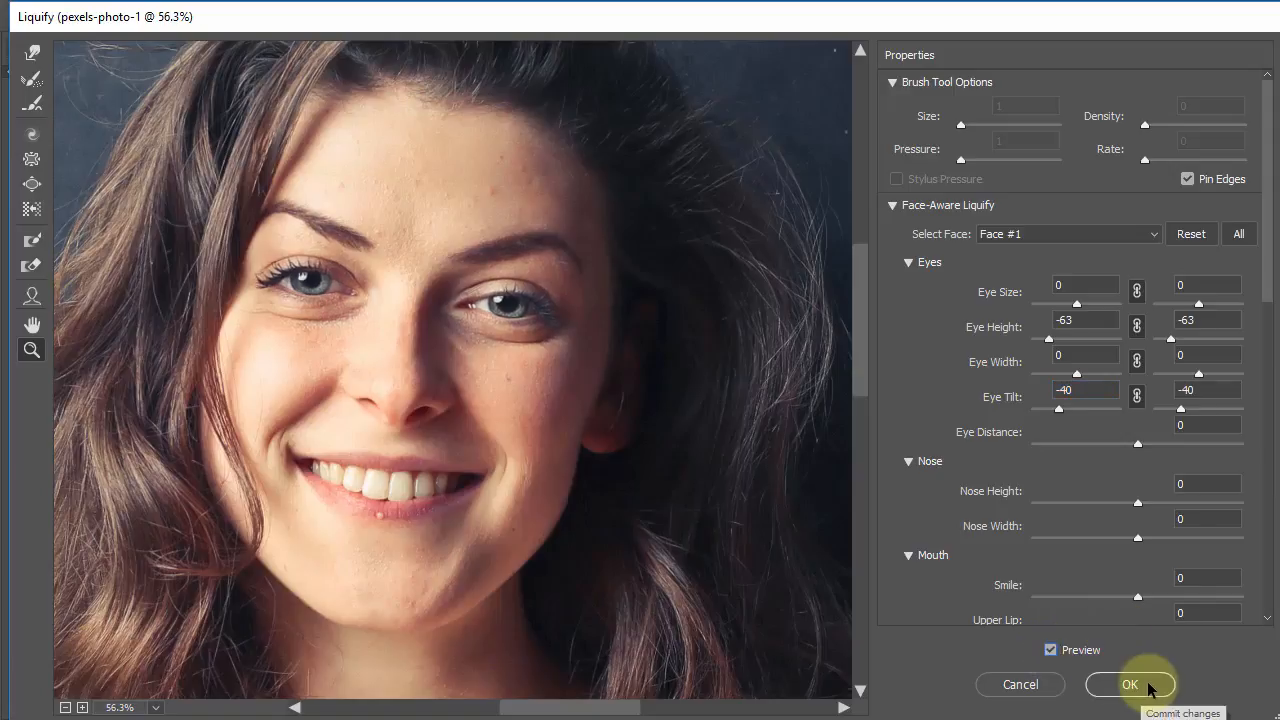
{"action": "left_click", "coordinate": [1148, 686]}
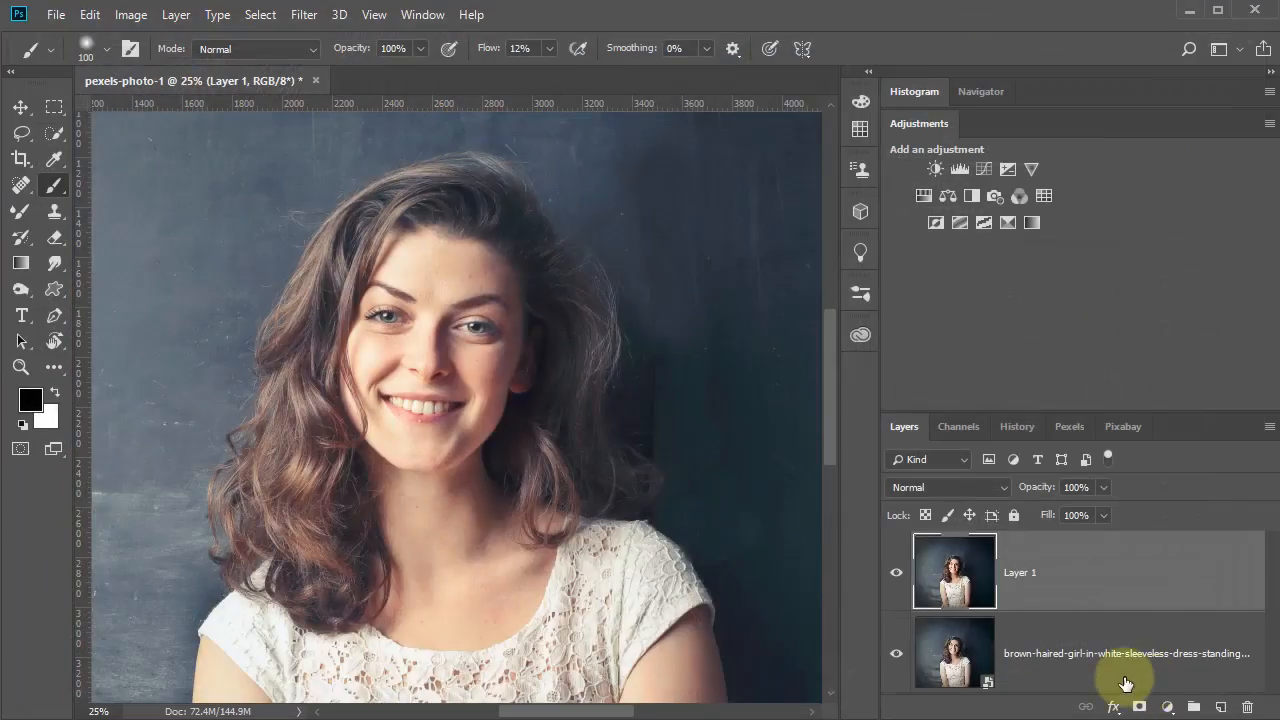
Step: Toggle Layer 1's visibility to compare the retouched portrait with the original, leaving the layer hidden
{"action": "left_click", "coordinate": [897, 576]}
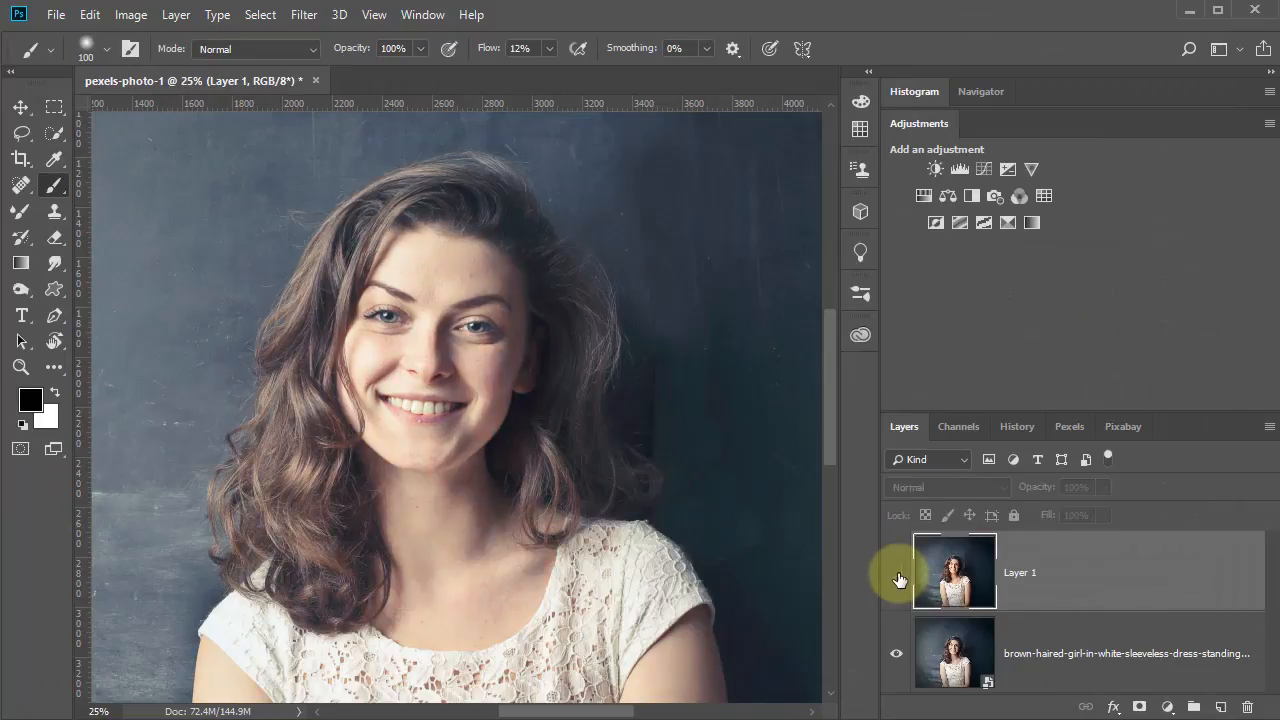
{"action": "left_click", "coordinate": [897, 576]}
{"action": "left_click", "coordinate": [897, 576]}
{"action": "left_click", "coordinate": [897, 576]}
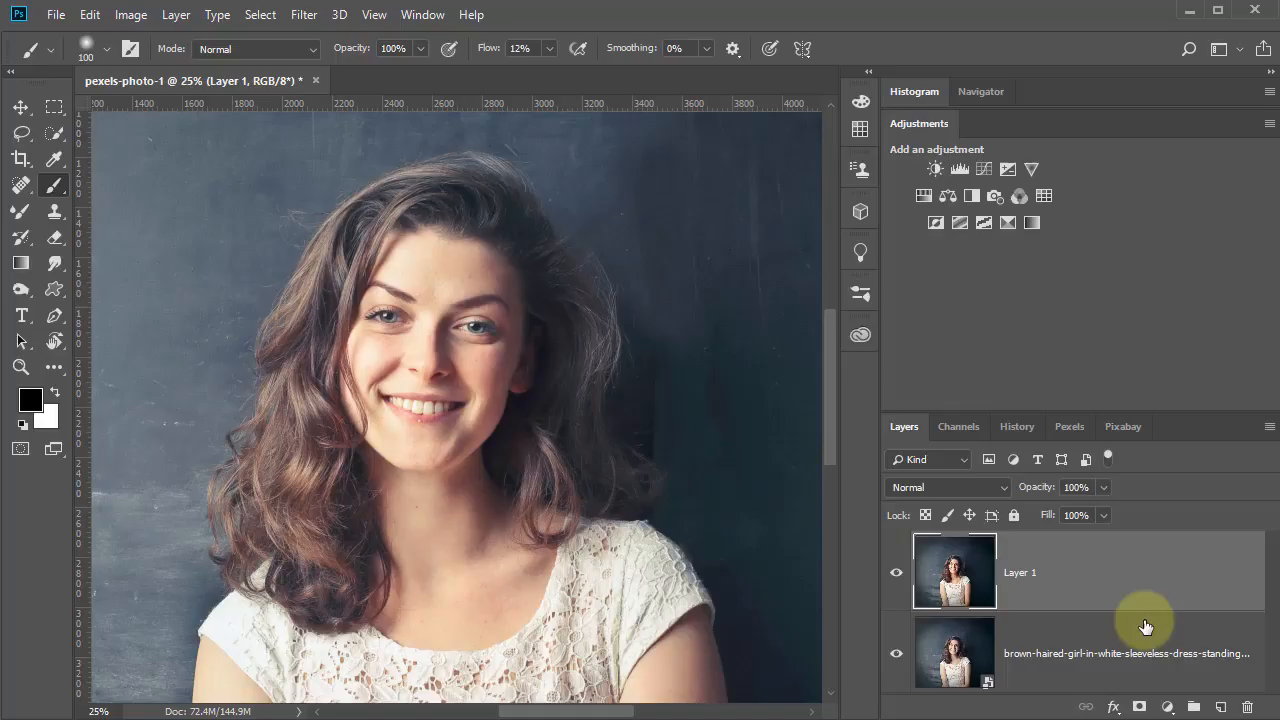
{"action": "left_click", "coordinate": [897, 576]}
{"action": "key", "text": "ctrl+minus"}
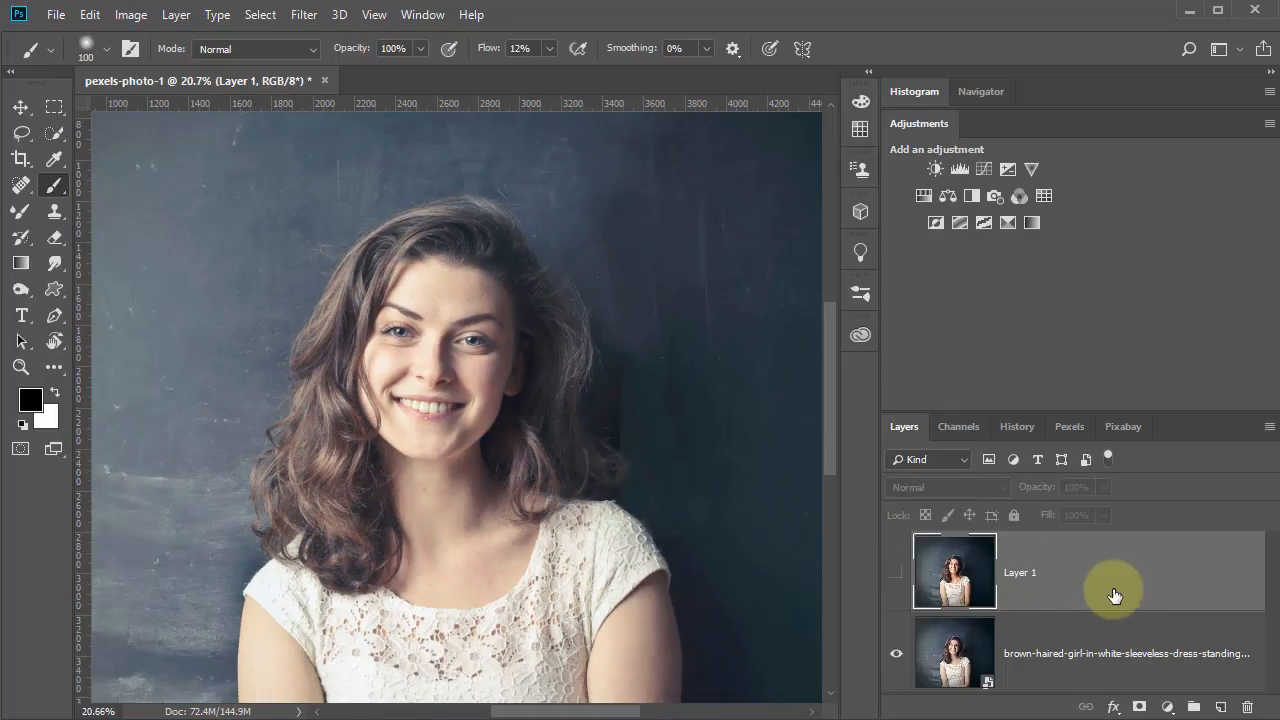
{"action": "scroll", "coordinate": [1114, 595], "scroll_direction": "up", "scroll_amount": 1}
Step: Add a Hue/Saturation adjustment layer above the original photo layer and set the Yellows saturation to +25 by sampling the forehead
{"action": "left_click", "coordinate": [1046, 662]}
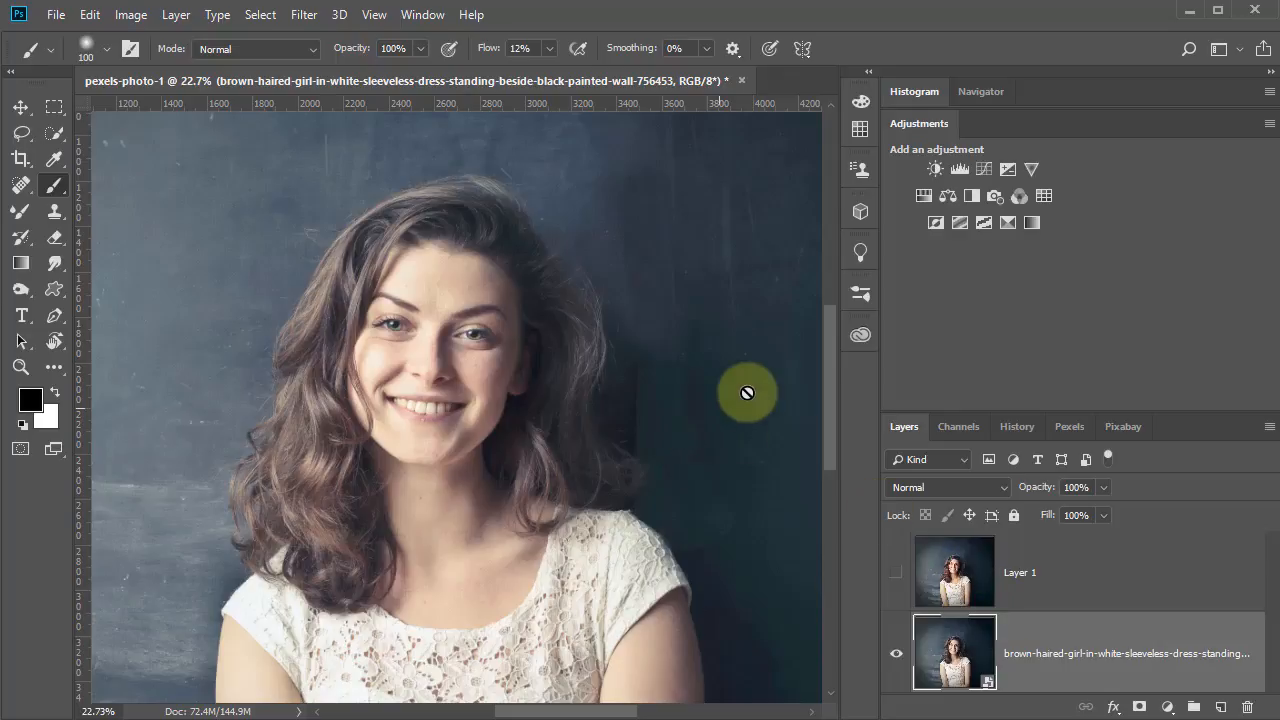
{"action": "left_click", "coordinate": [922, 195]}
{"action": "key", "text": "x"}
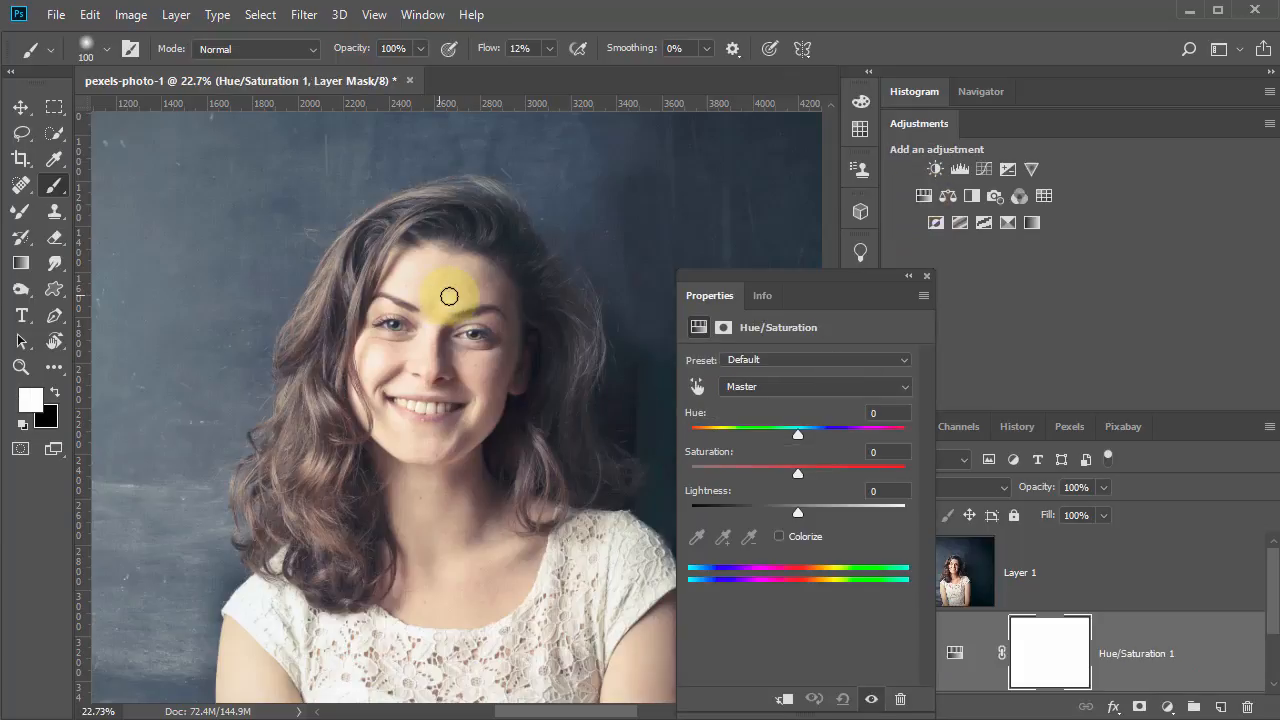
{"action": "left_click", "coordinate": [697, 386]}
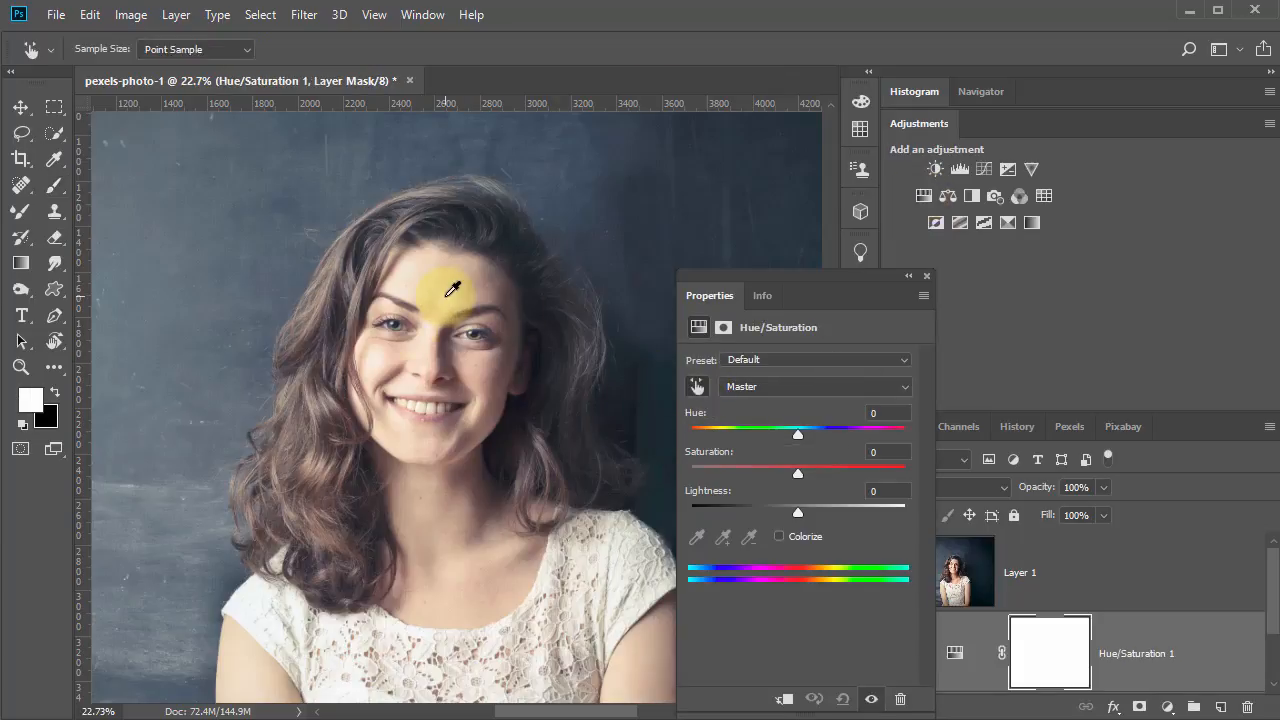
{"action": "mouse_move", "coordinate": [443, 301]}
{"action": "left_mouse_down"}
{"action": "mouse_move", "coordinate": [430, 300]}
{"action": "mouse_move", "coordinate": [497, 314]}
{"action": "mouse_move", "coordinate": [471, 314]}
{"action": "mouse_move", "coordinate": [443, 286]}
{"action": "left_mouse_up"}
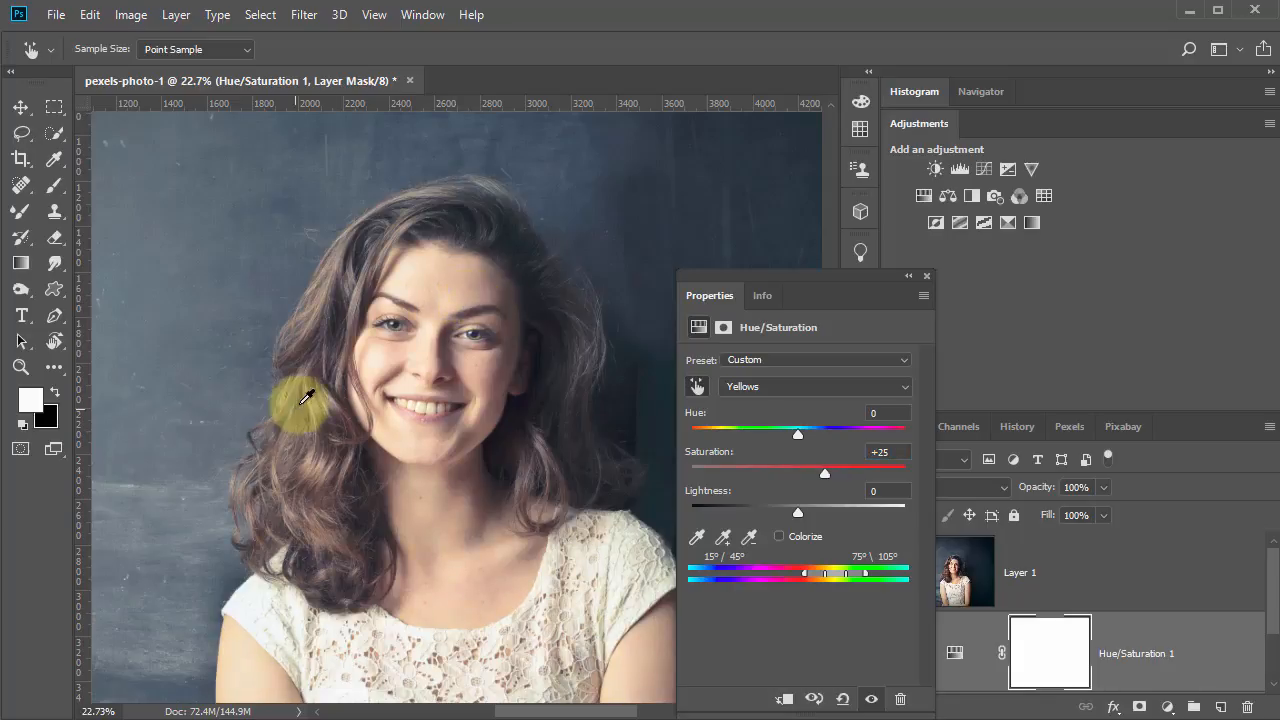
Step: Sample the hair to target the Reds, set their saturation to +34, and close the adjustment's properties
{"action": "left_click_drag", "start_coordinate": [306, 397], "coordinate": [319, 410]}
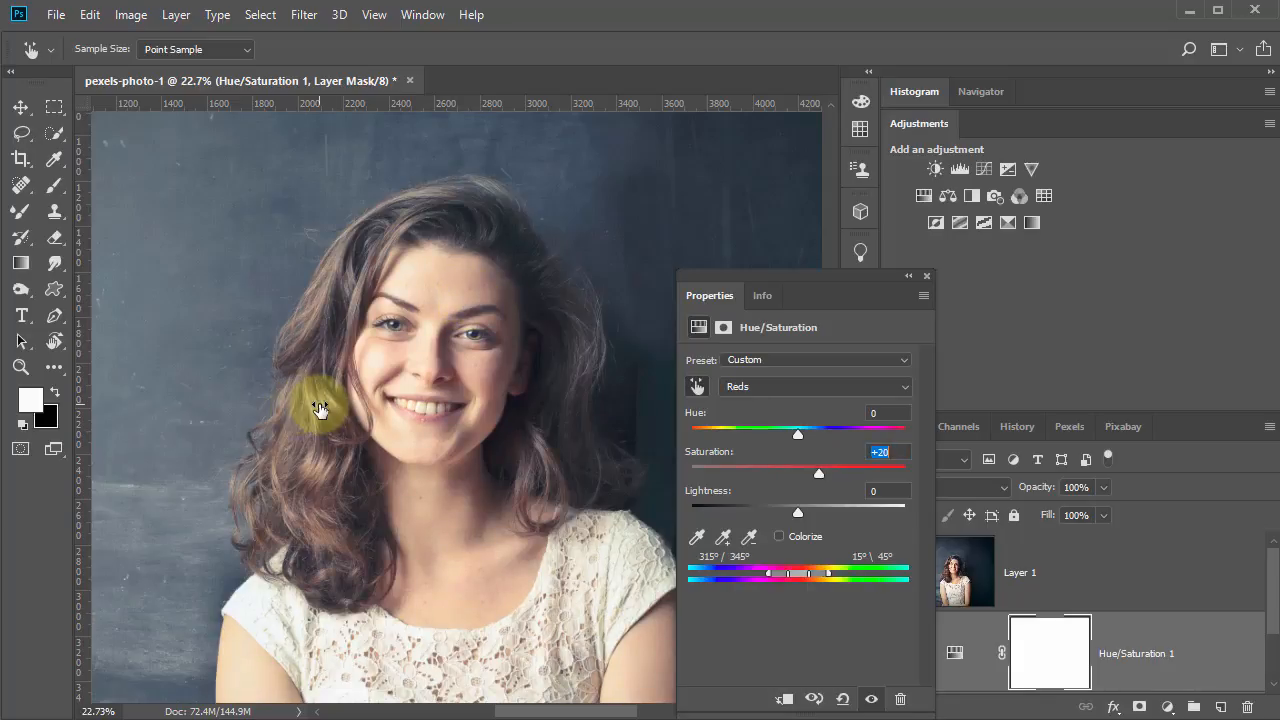
{"action": "left_click_drag", "start_coordinate": [812, 472], "coordinate": [837, 474]}
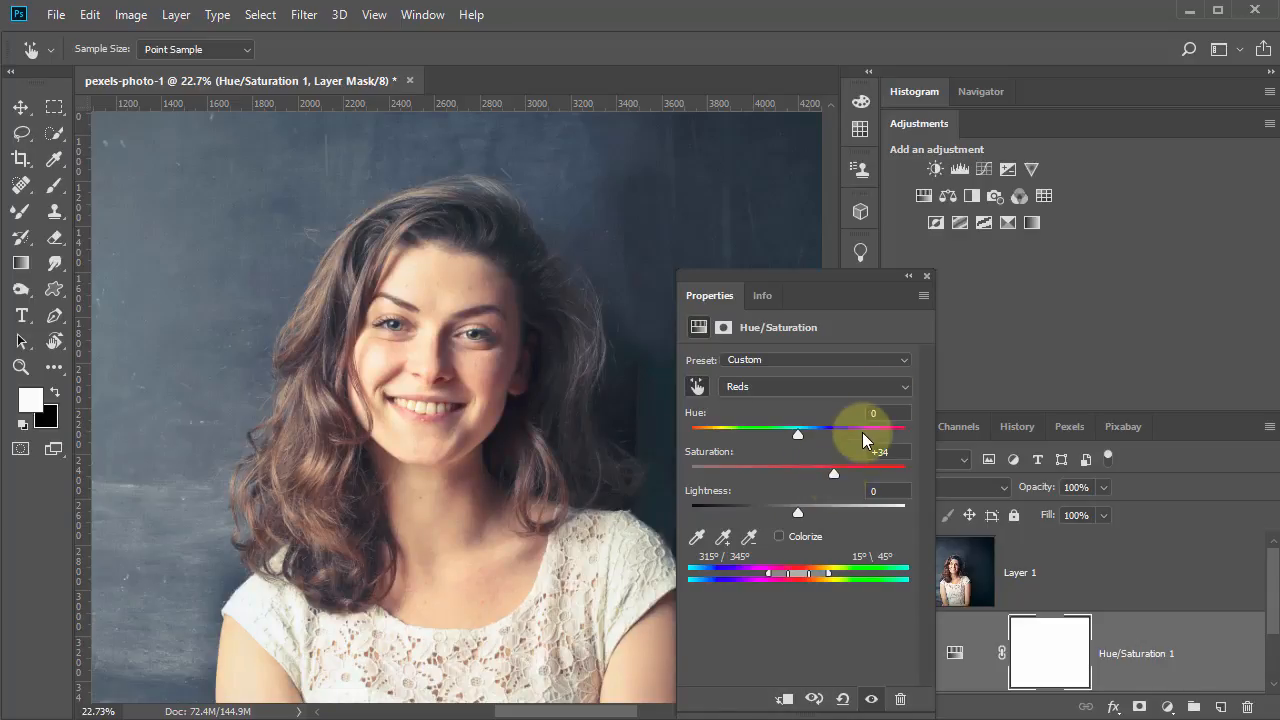
{"action": "left_click", "coordinate": [927, 277]}
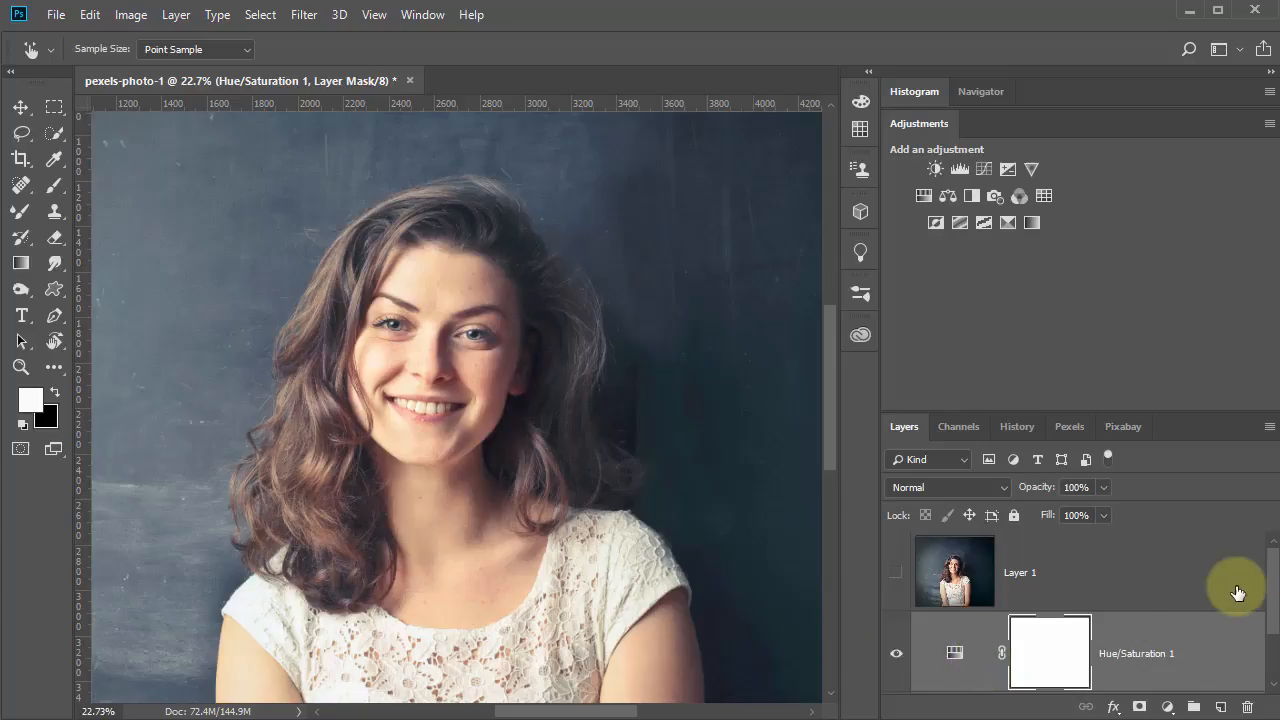
Step: Select the original photo's smart object layer below the Hue/Saturation adjustment and open the Liquify filter on it
{"action": "scroll", "coordinate": [1257, 600], "scroll_direction": "down", "scroll_amount": 2}
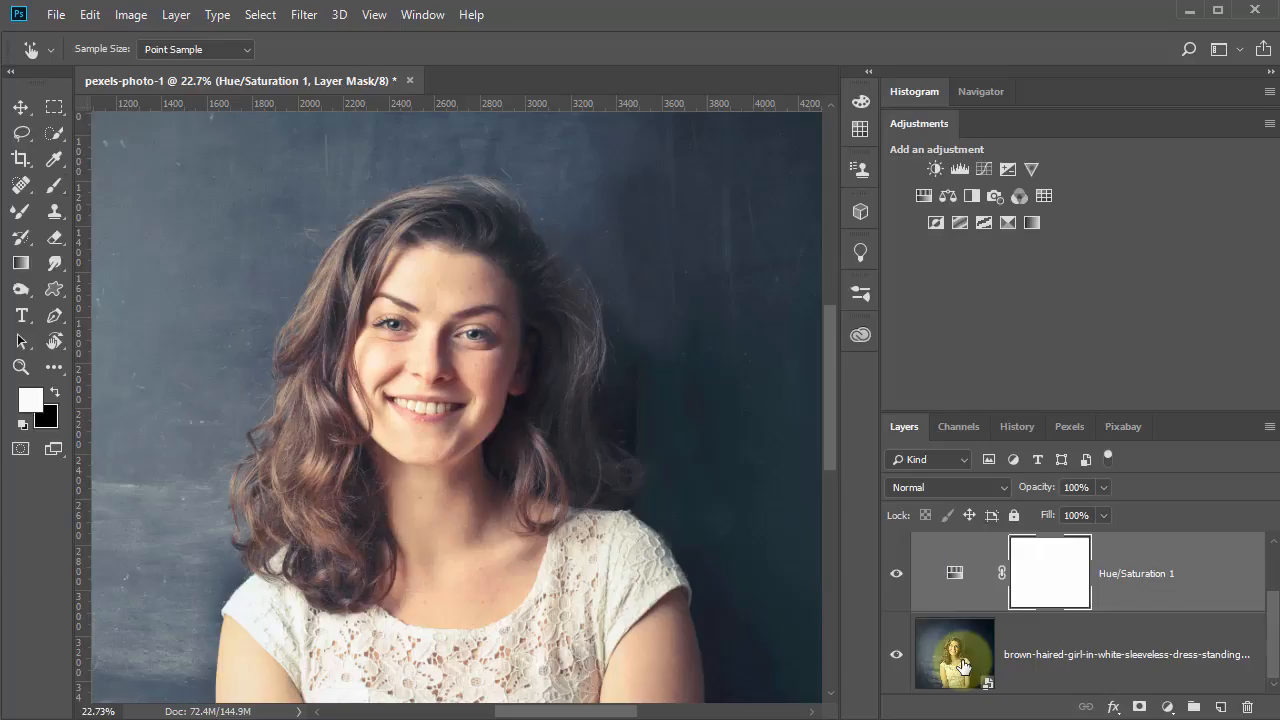
{"action": "key", "text": "b"}
{"action": "left_click", "coordinate": [1038, 670]}
{"action": "key", "text": "x"}
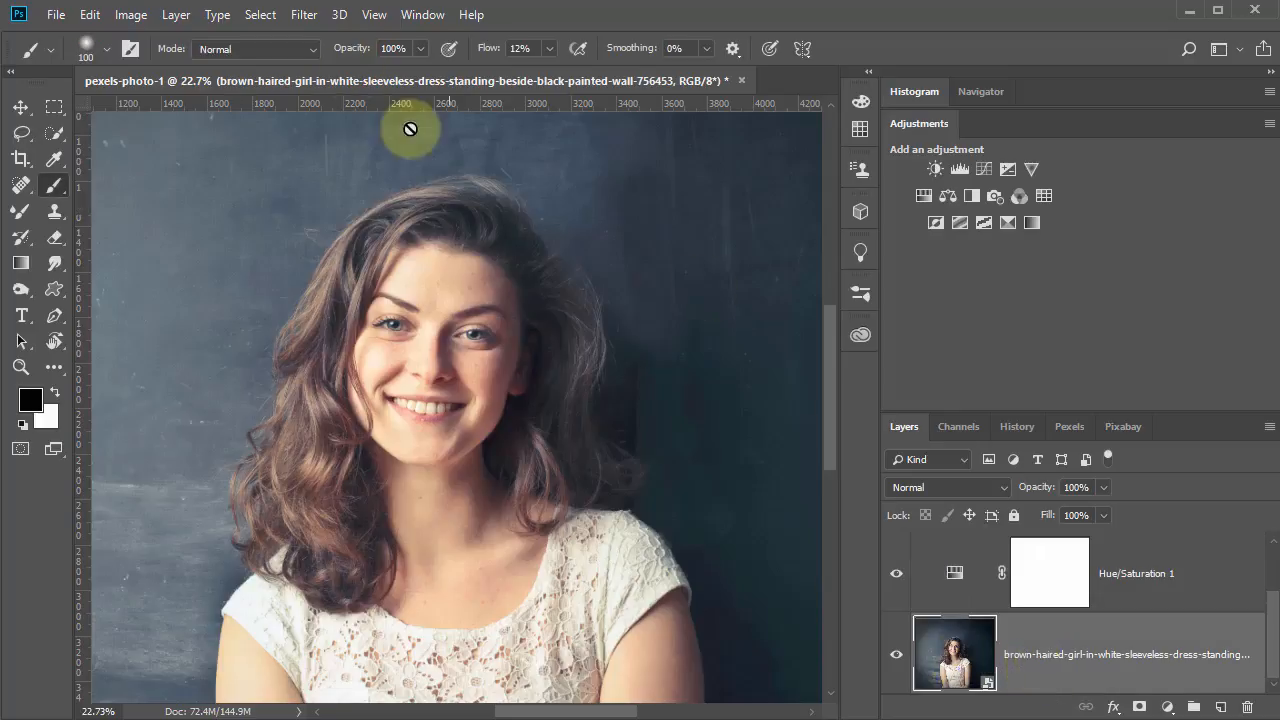
{"action": "left_click", "coordinate": [308, 20]}
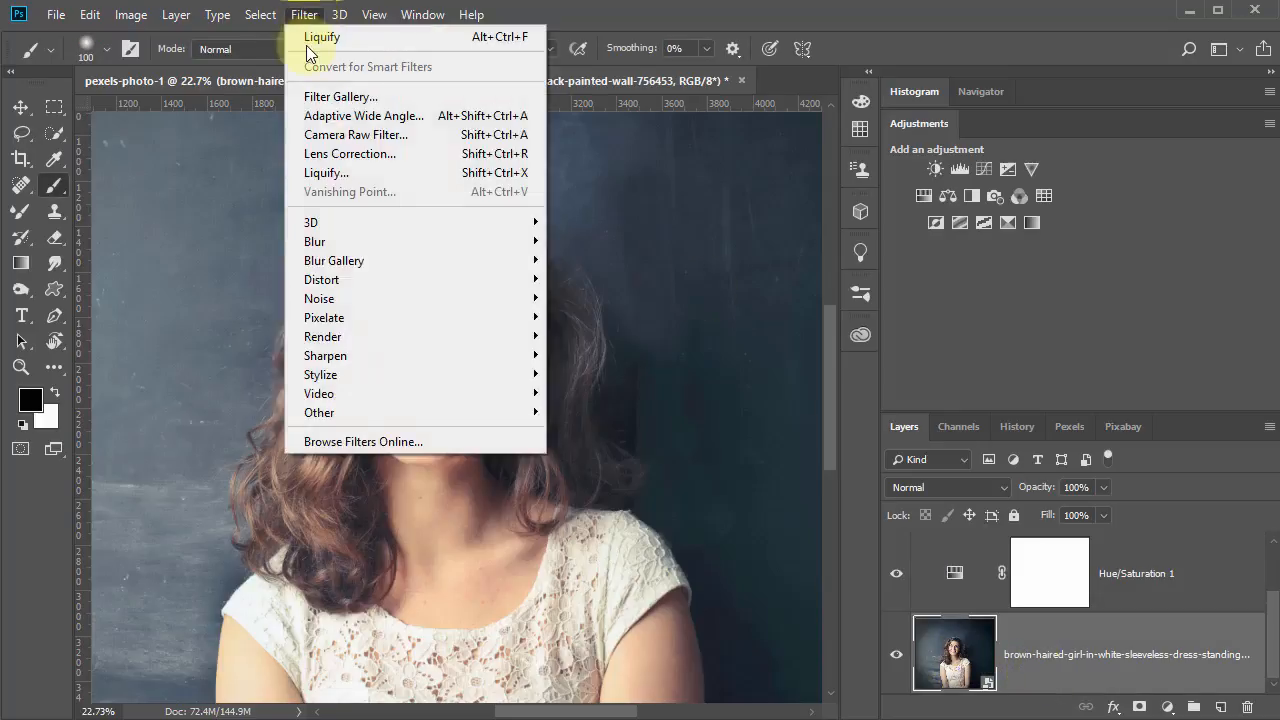
{"action": "left_click", "coordinate": [334, 168]}
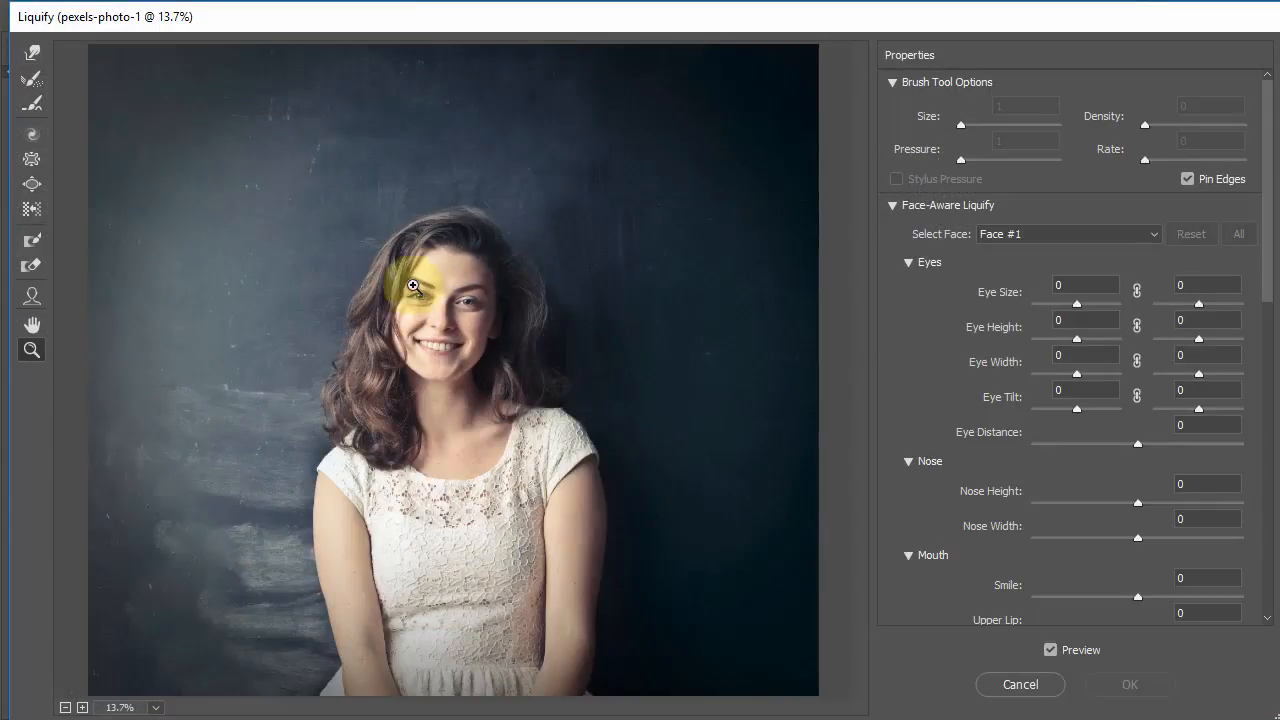
Step: Link the left and right eye settings and set Eye Size to -56, Eye Height to -38, Eye Width to -56 and Eye Tilt to -29
{"action": "left_click_drag", "start_coordinate": [412, 286], "coordinate": [503, 360]}
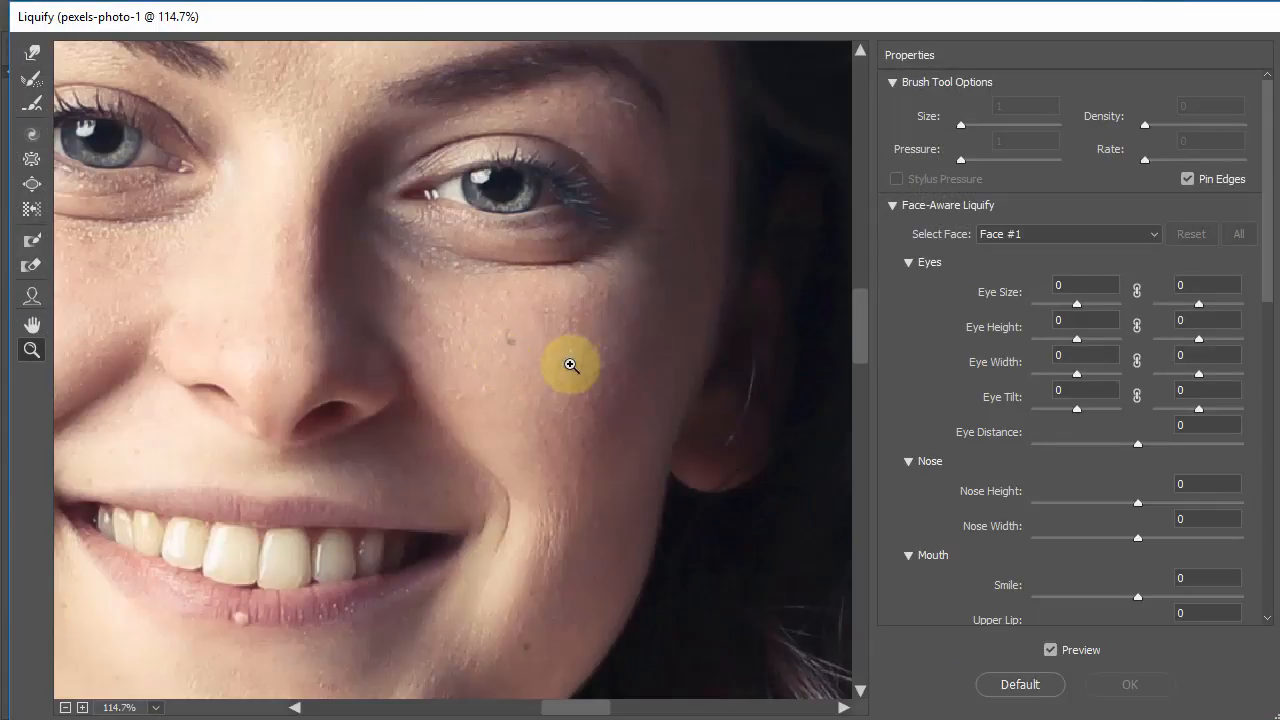
{"action": "left_click", "coordinate": [570, 365]}
{"action": "left_click", "coordinate": [570, 365]}
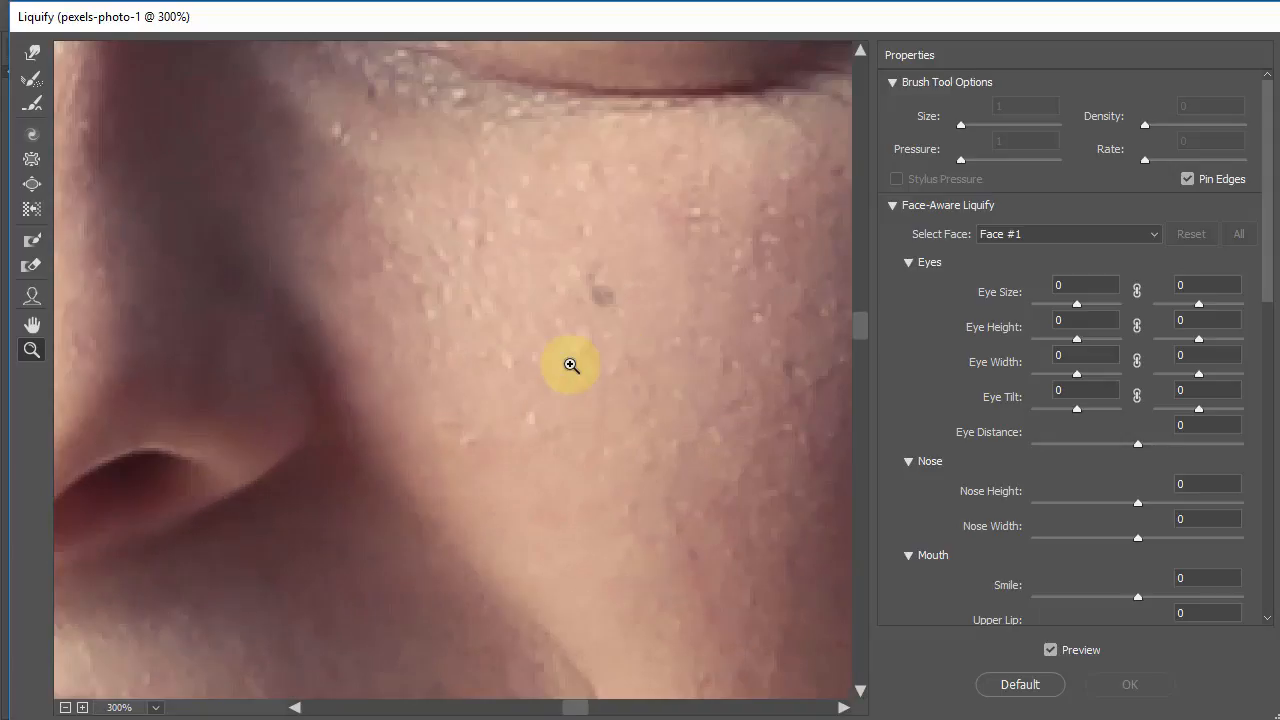
{"action": "key", "text": "ctrl+minus"}
{"action": "key", "text": "ctrl+minus"}
{"action": "key", "text": "ctrl+minus"}
{"action": "key", "text": "ctrl+minus"}
{"action": "key", "text": "ctrl+minus"}
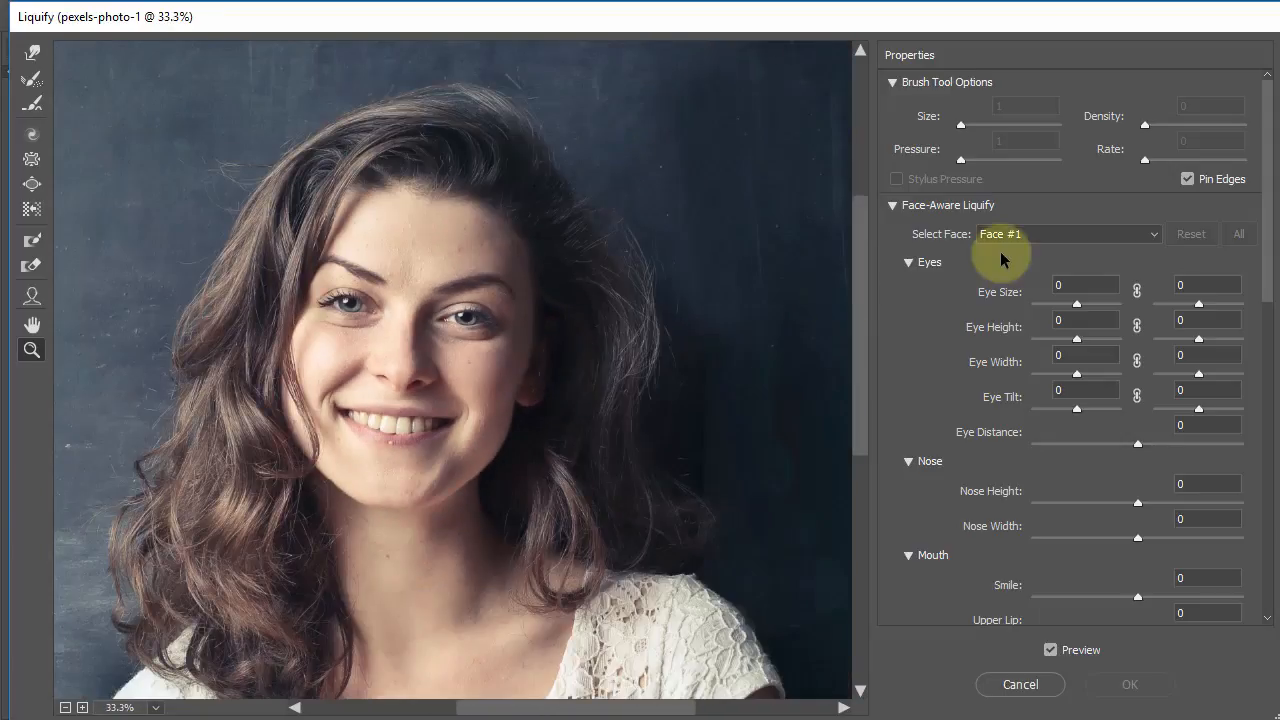
{"action": "left_click", "coordinate": [1137, 325]}
{"action": "left_click", "coordinate": [1137, 361]}
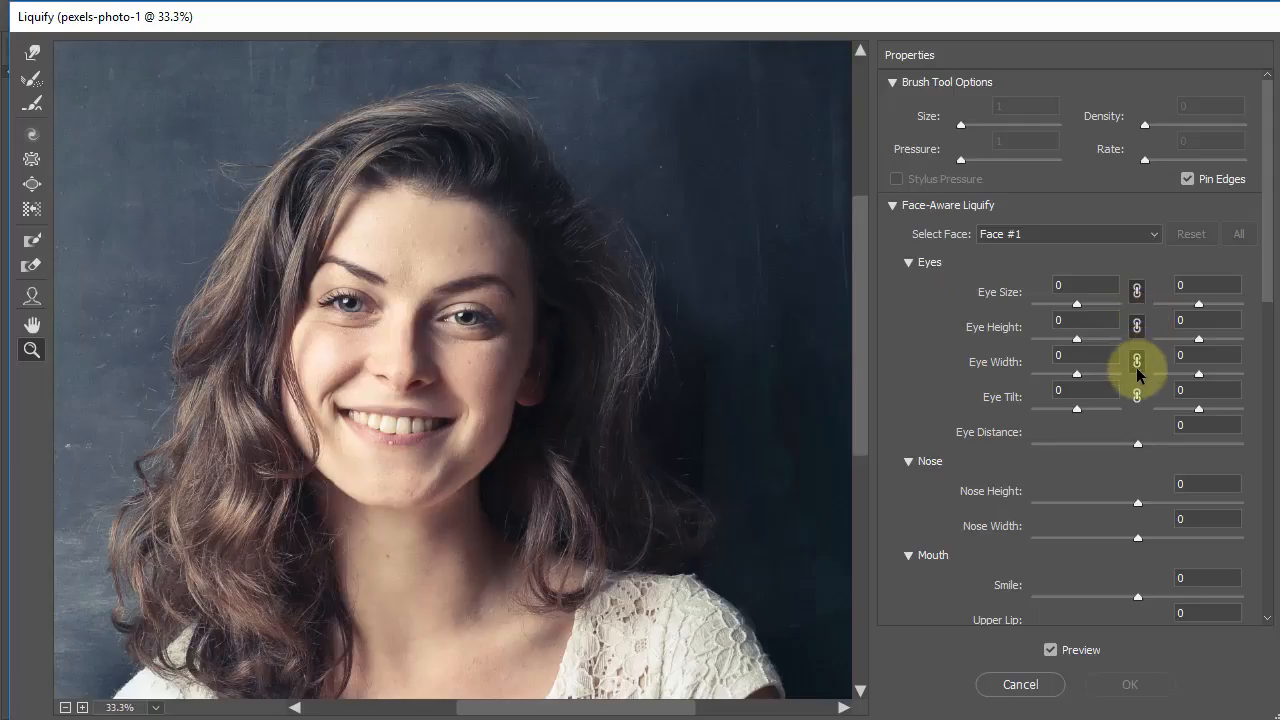
{"action": "left_click", "coordinate": [1137, 396]}
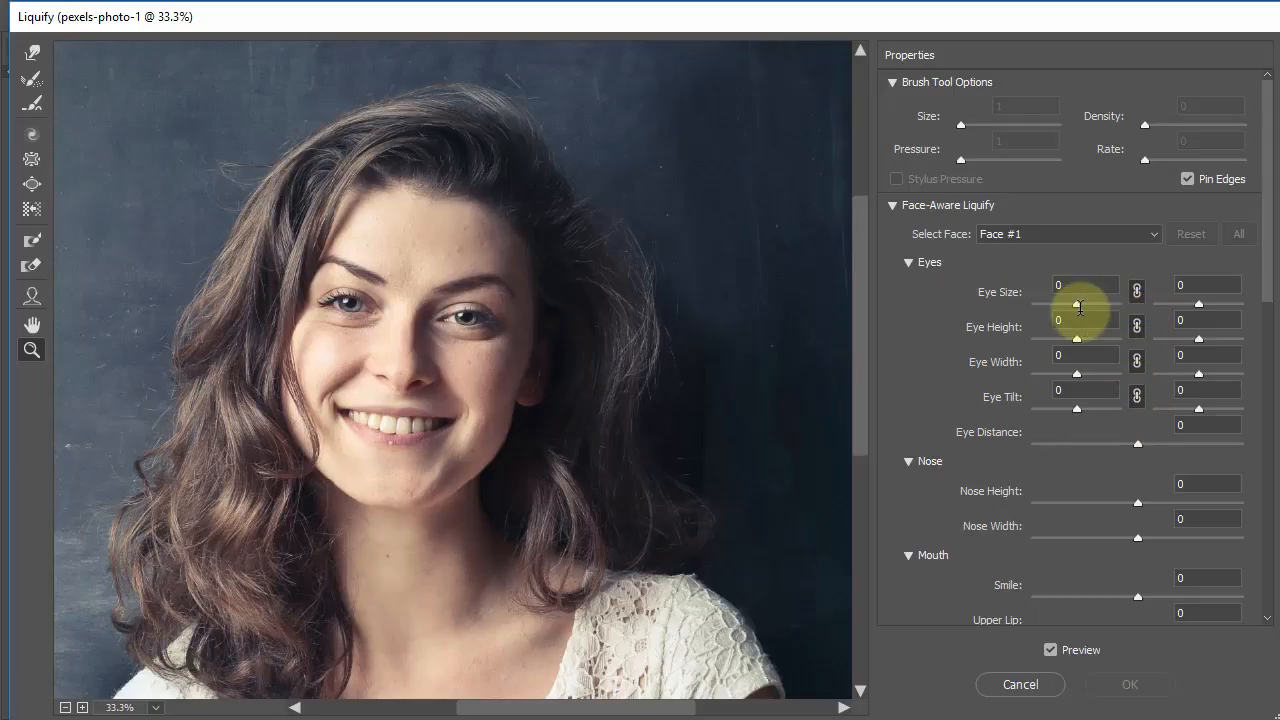
{"action": "left_click_drag", "start_coordinate": [1076, 303], "coordinate": [1054, 303]}
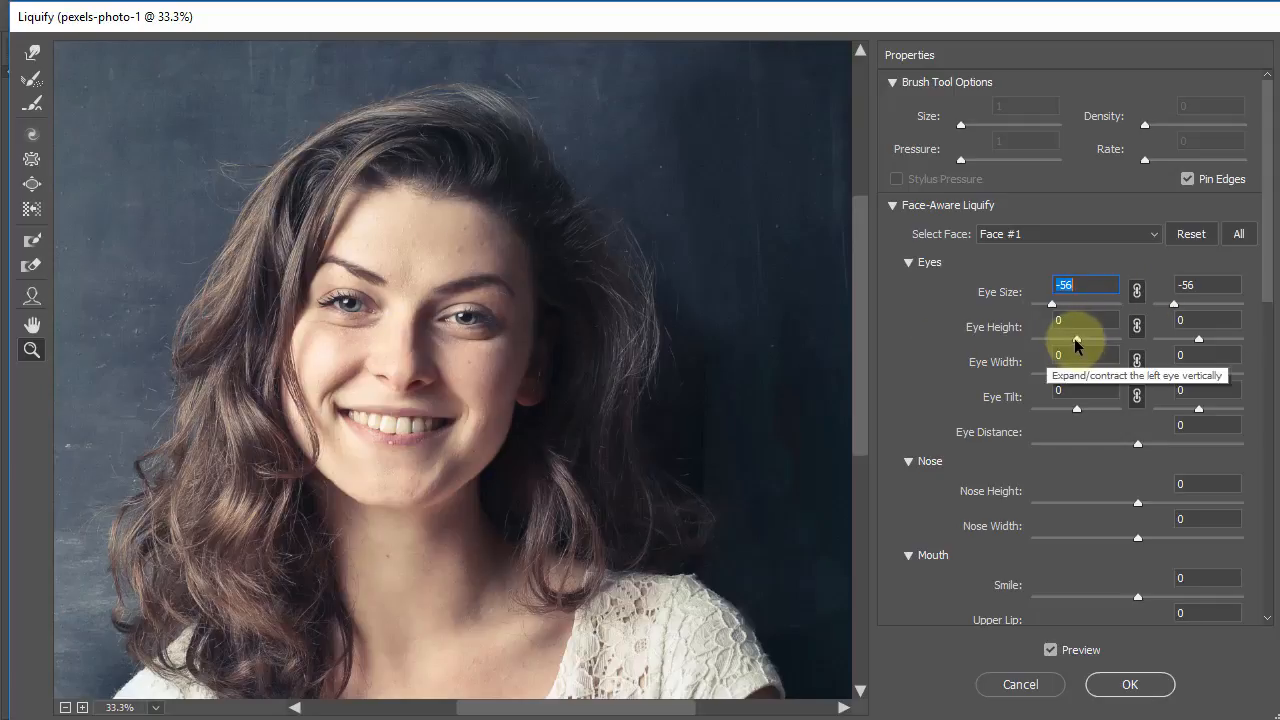
{"action": "left_click_drag", "start_coordinate": [1077, 338], "coordinate": [1061, 408]}
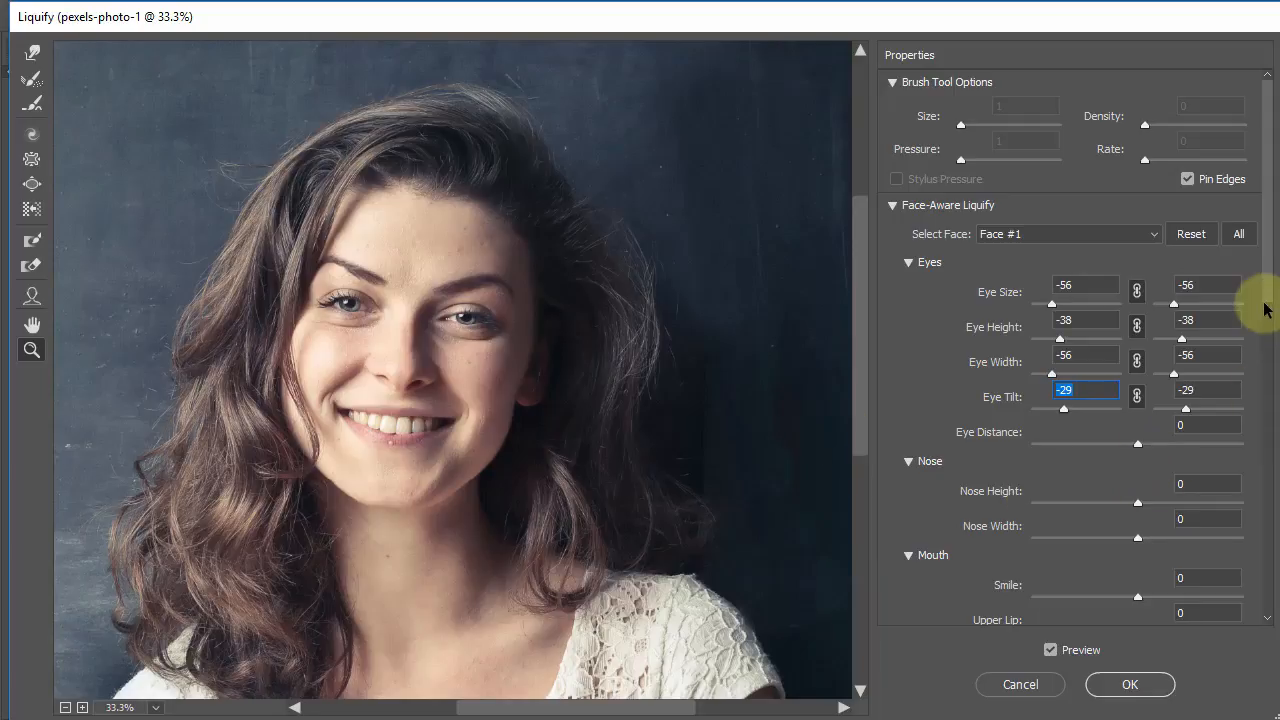
Step: Set Nose Height to 33 and Nose Width to -44
{"action": "scroll", "coordinate": [1260, 320], "scroll_direction": "down", "scroll_amount": 4}
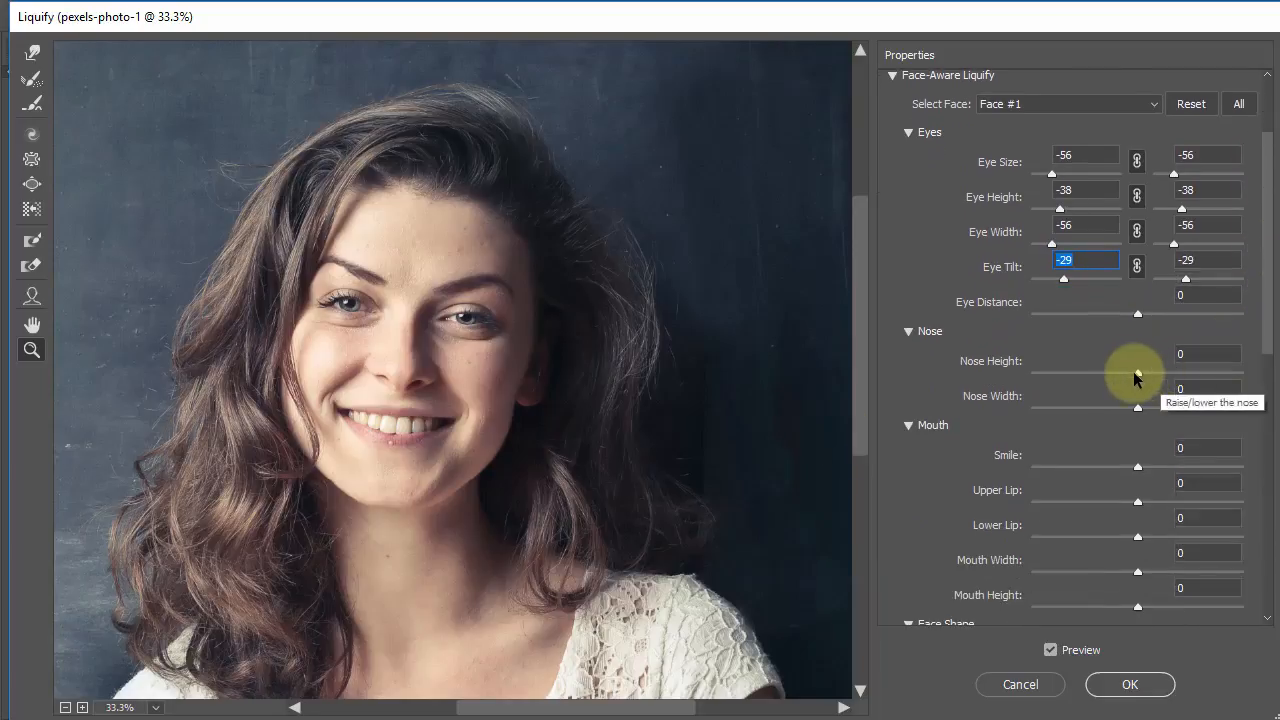
{"action": "left_click_drag", "start_coordinate": [1140, 371], "coordinate": [1119, 410]}
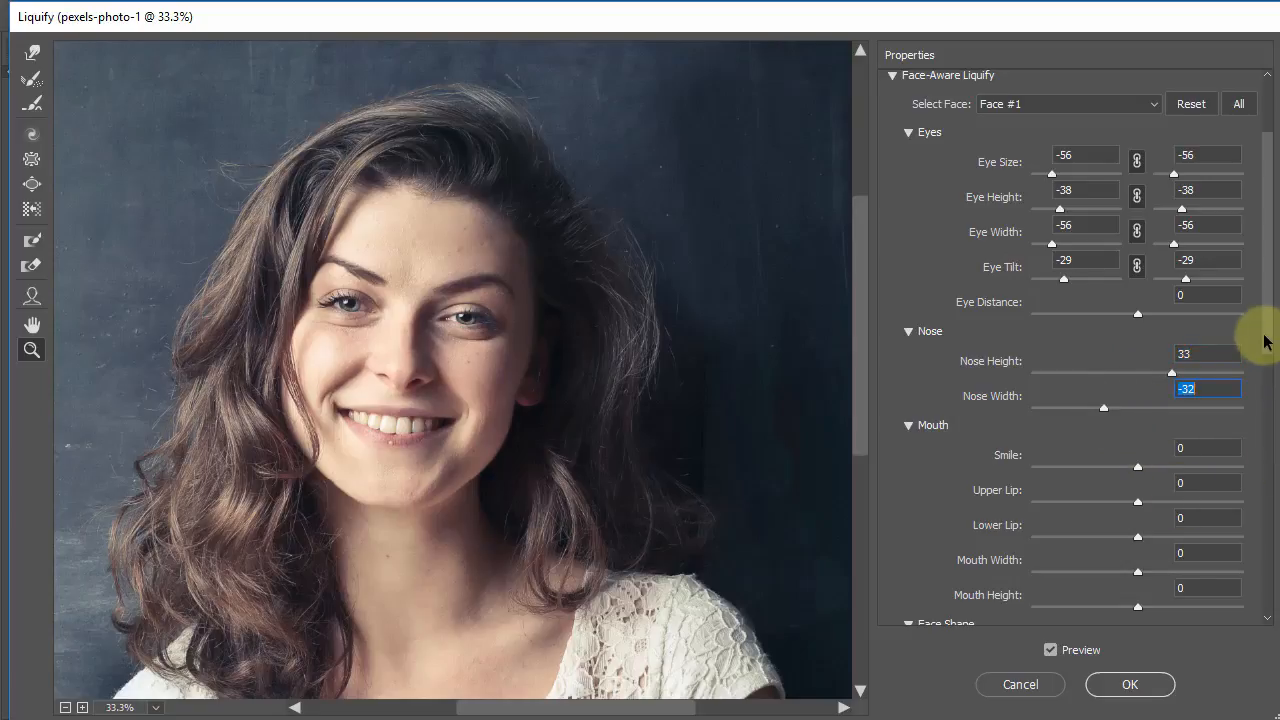
{"action": "left_click_drag", "start_coordinate": [1097, 407], "coordinate": [1090, 412]}
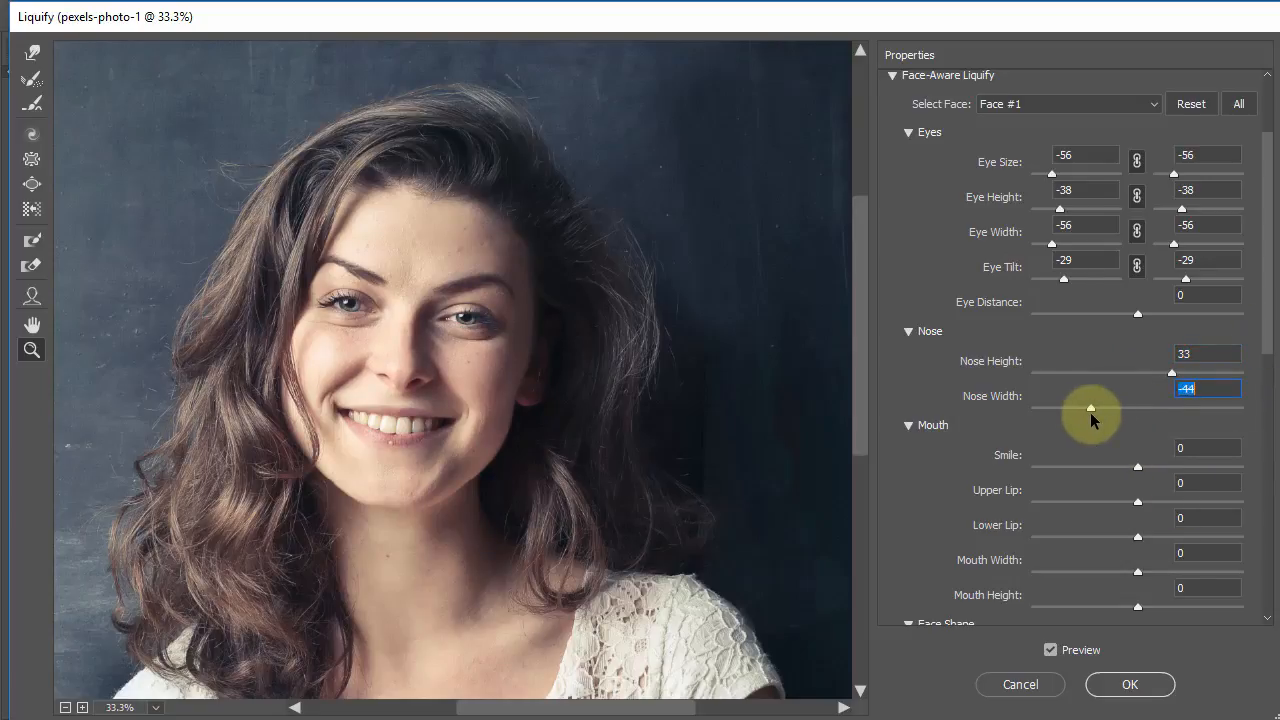
Step: Reshape the face by setting Forehead to -42, Chin Height to -34, Jawline to -31 and Face Width to -24
{"action": "left_click_drag", "start_coordinate": [1265, 322], "coordinate": [1268, 391]}
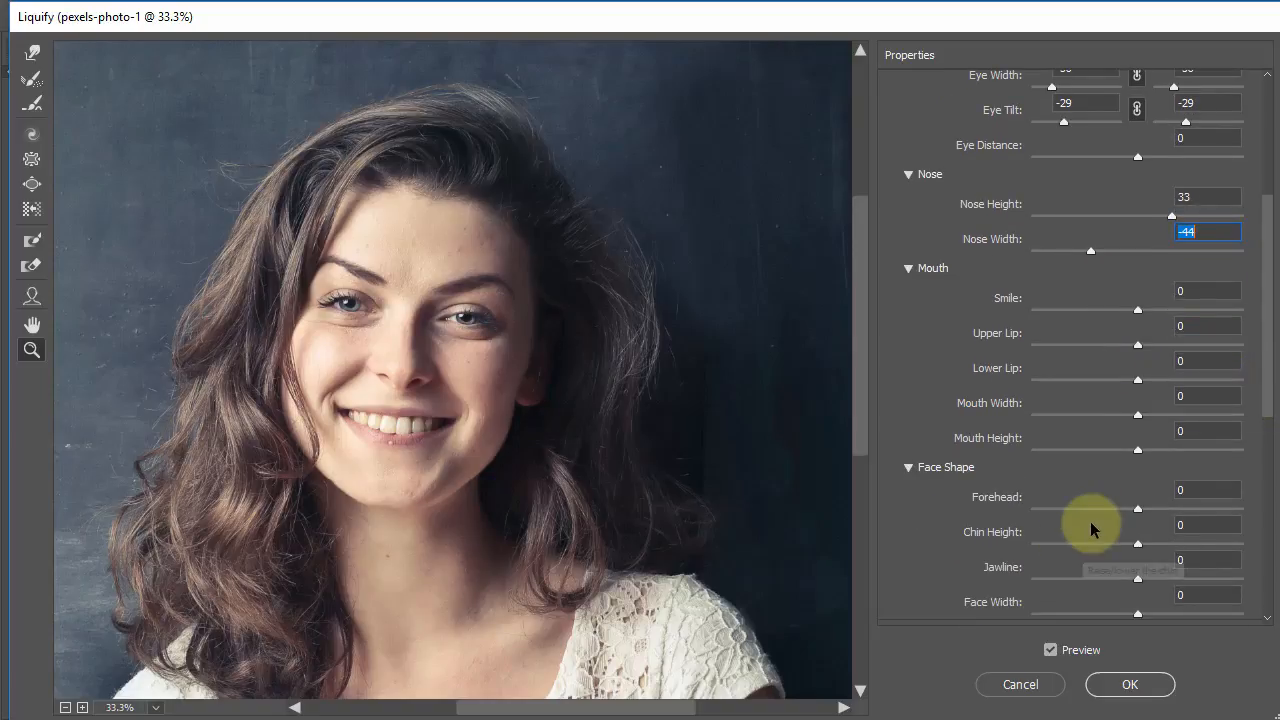
{"action": "left_click", "coordinate": [1137, 512]}
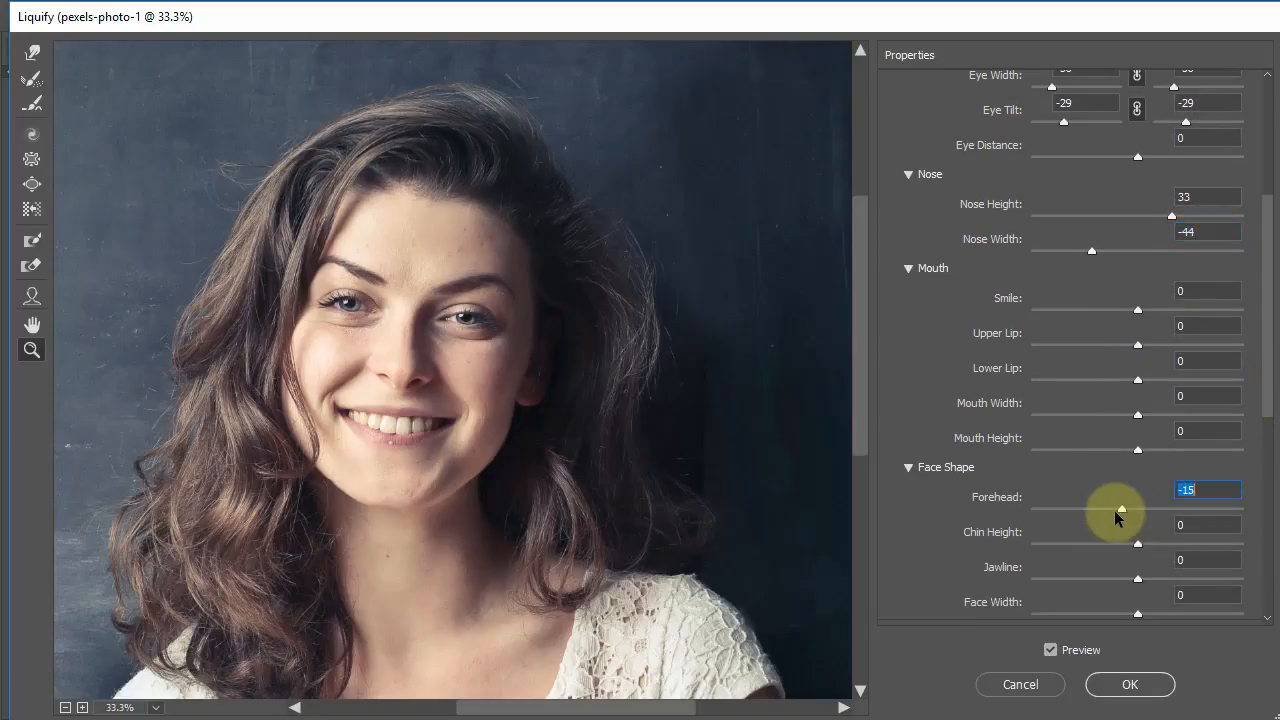
{"action": "left_click_drag", "start_coordinate": [1085, 517], "coordinate": [1101, 550]}
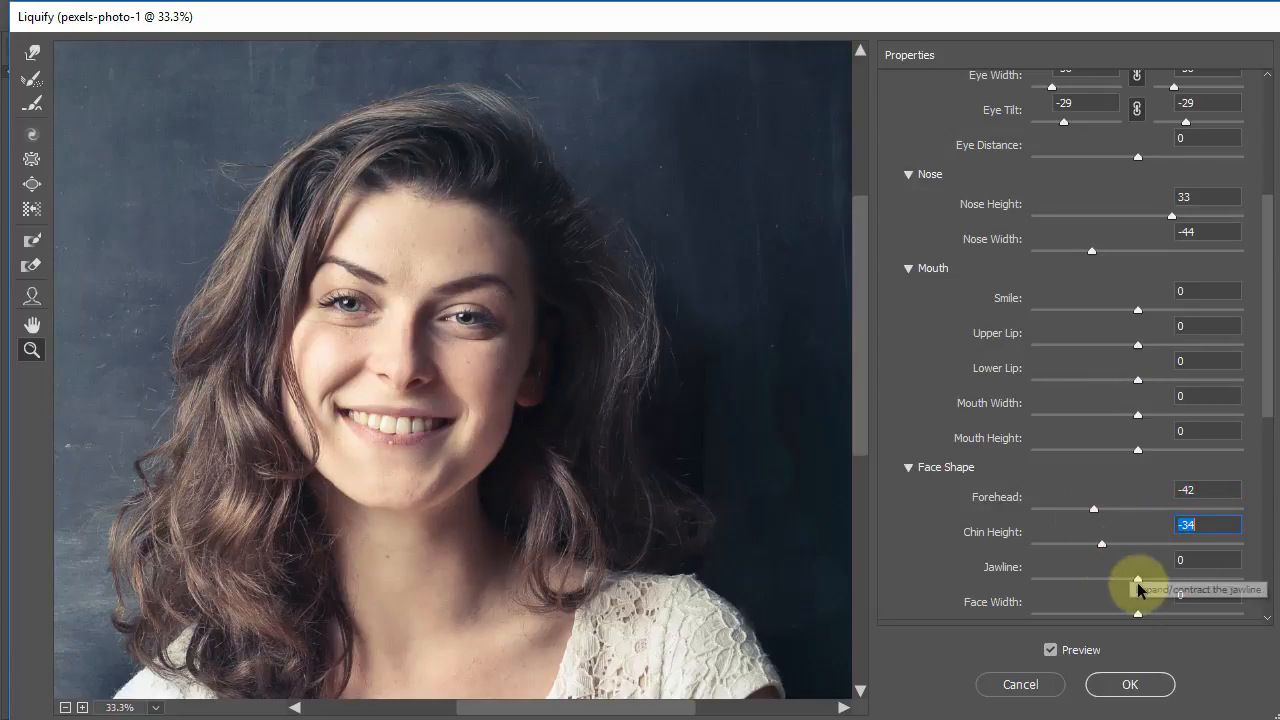
{"action": "scroll", "coordinate": [1268, 400], "scroll_direction": "down", "scroll_amount": 3}
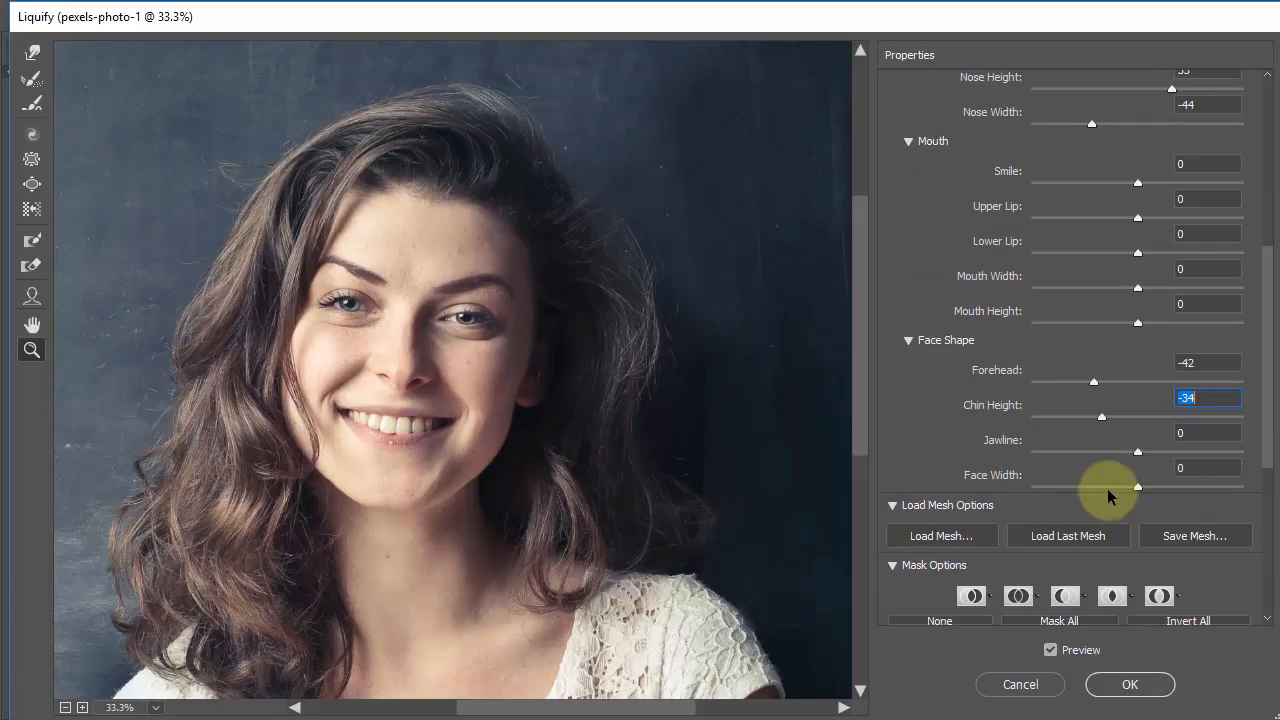
{"action": "left_click_drag", "start_coordinate": [1137, 451], "coordinate": [1110, 488]}
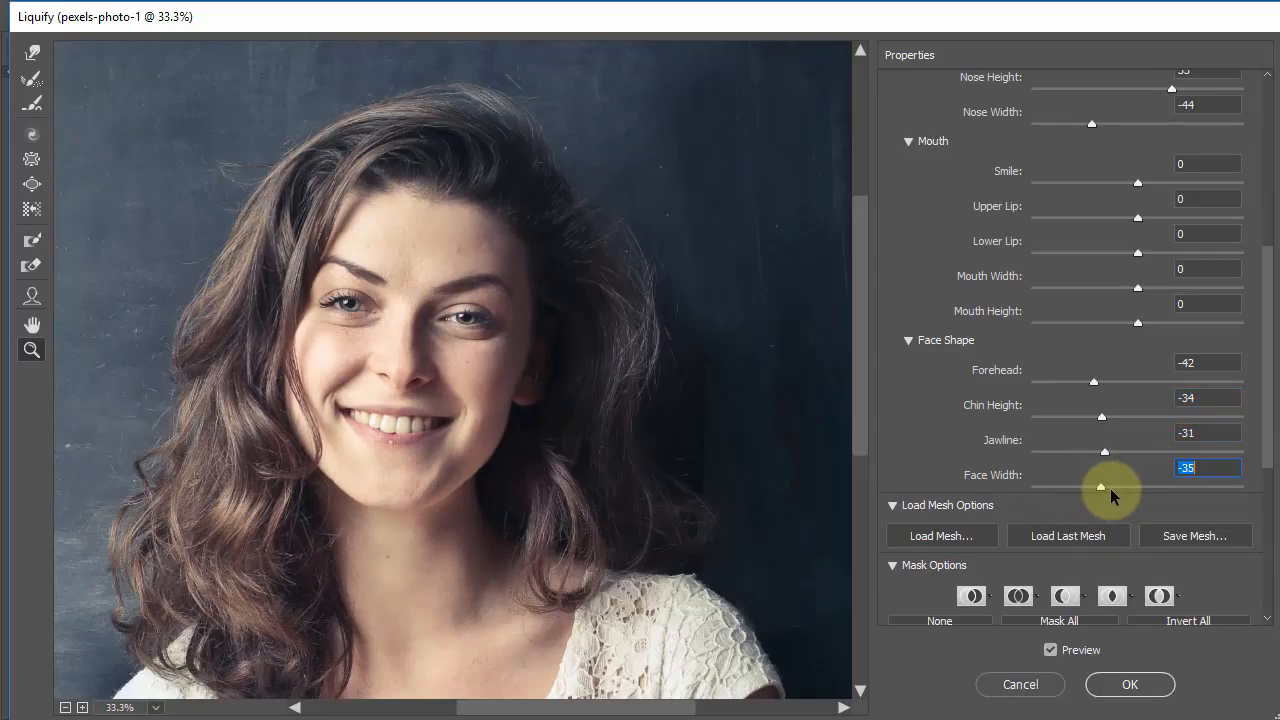
Step: Compare the liquified face with the original by toggling the preview, leave it on, and apply the filter
{"action": "left_click", "coordinate": [1050, 650]}
{"action": "left_click", "coordinate": [1050, 651]}
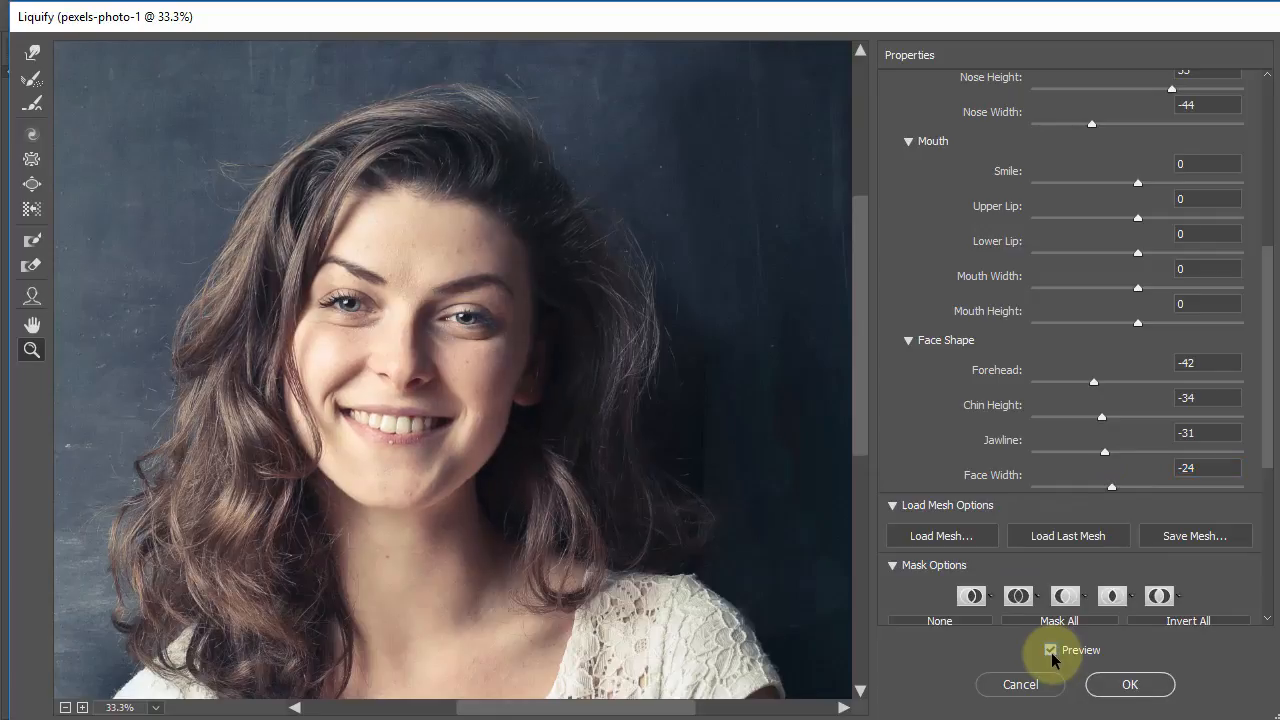
{"action": "left_click", "coordinate": [1050, 651]}
{"action": "left_click", "coordinate": [1050, 651]}
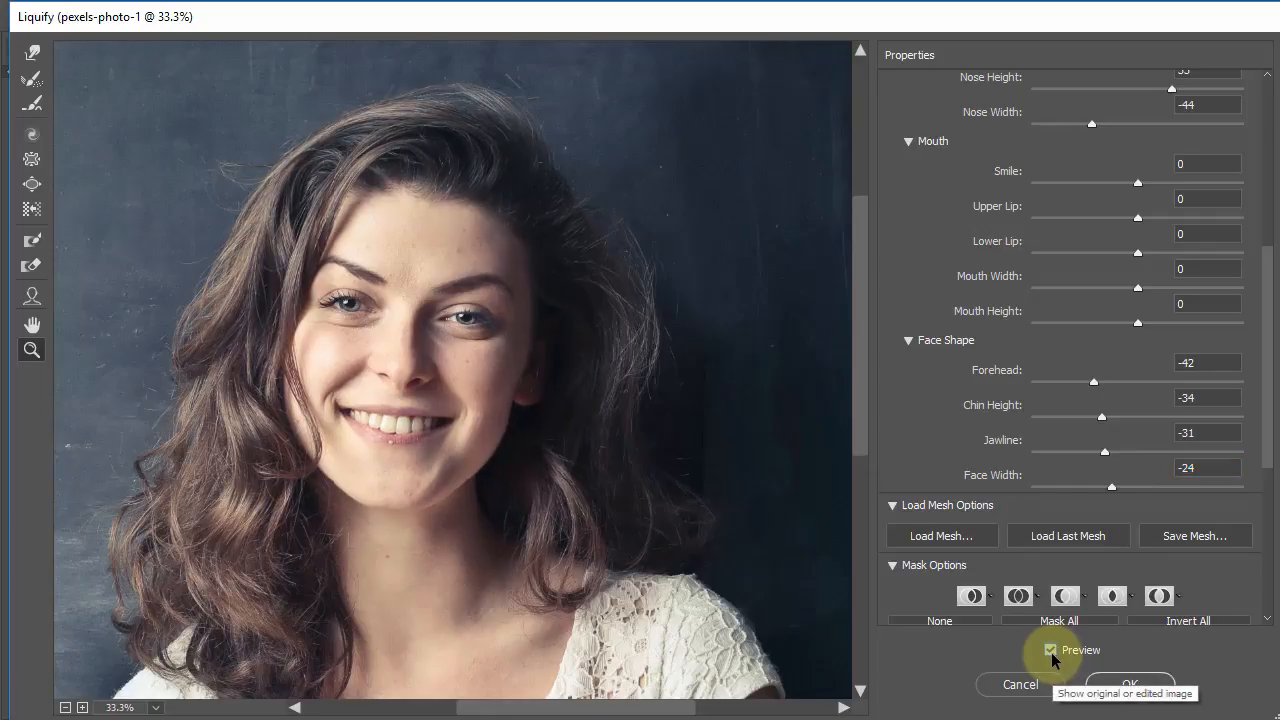
{"action": "left_click", "coordinate": [1127, 685]}
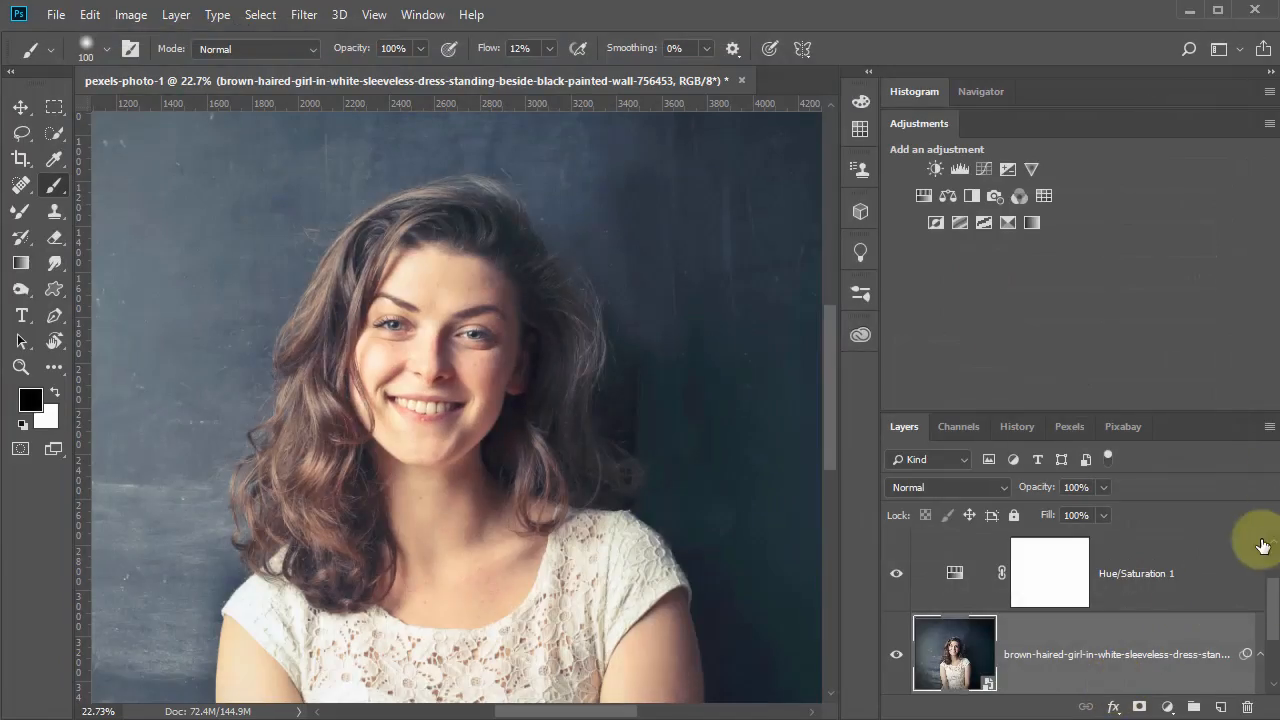
Step: Toggle the visibility of the smart object's Smart Filters to compare the portrait with and without them
{"action": "left_click_drag", "start_coordinate": [1275, 598], "coordinate": [1270, 634]}
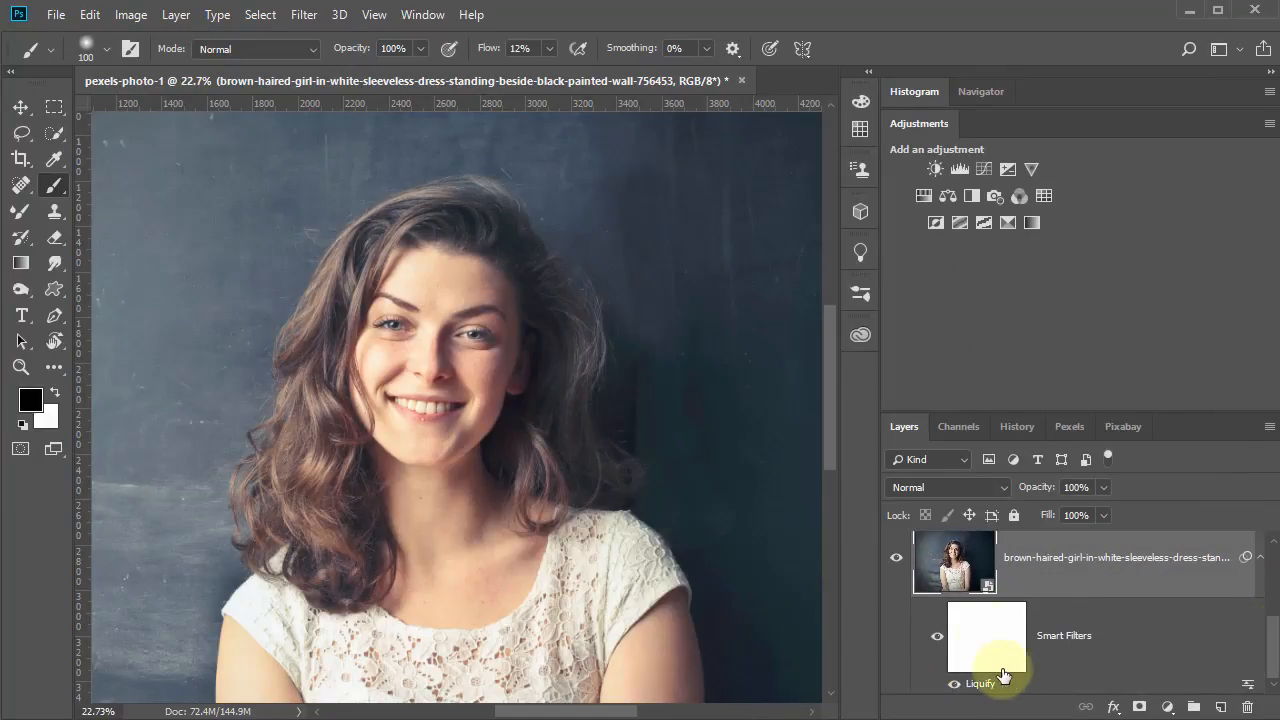
{"action": "left_click", "coordinate": [936, 640]}
{"action": "left_click", "coordinate": [937, 641]}
{"action": "left_click", "coordinate": [937, 641]}
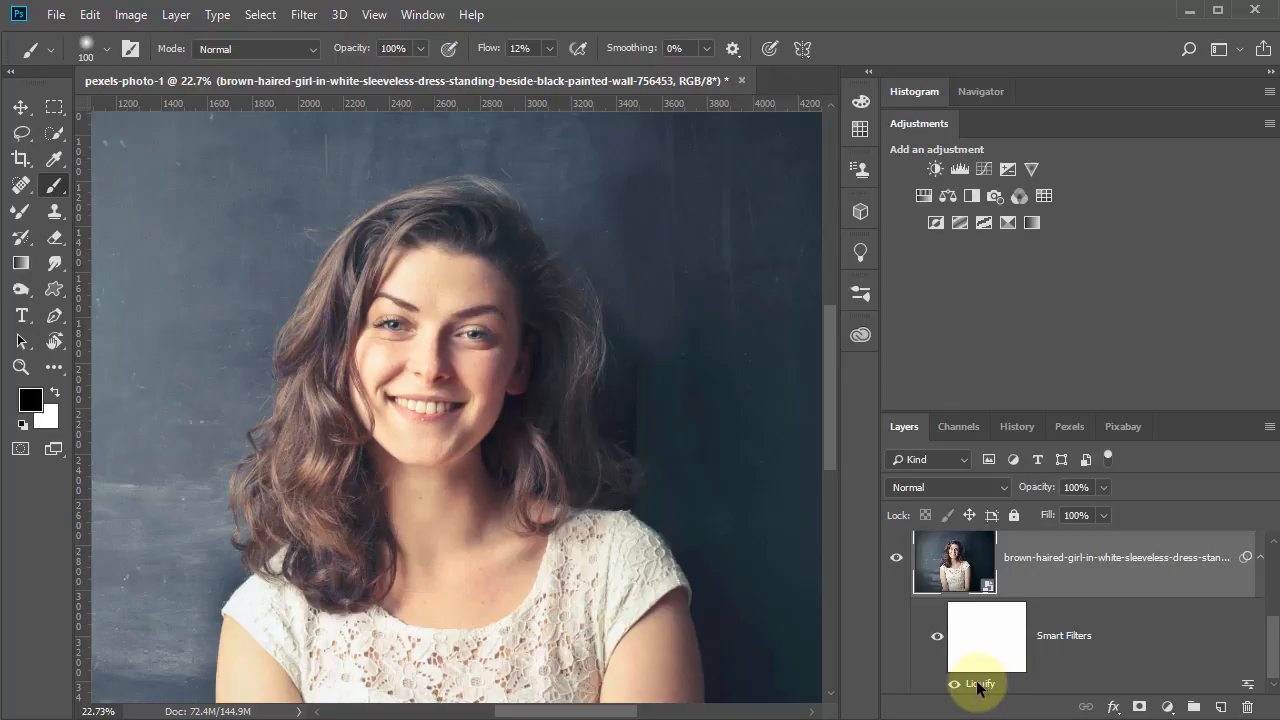
Step: Reopen the Liquify smart filter, set Nose Height to 60 and Nose Width to -69, and apply it
{"action": "double_click", "coordinate": [978, 685]}
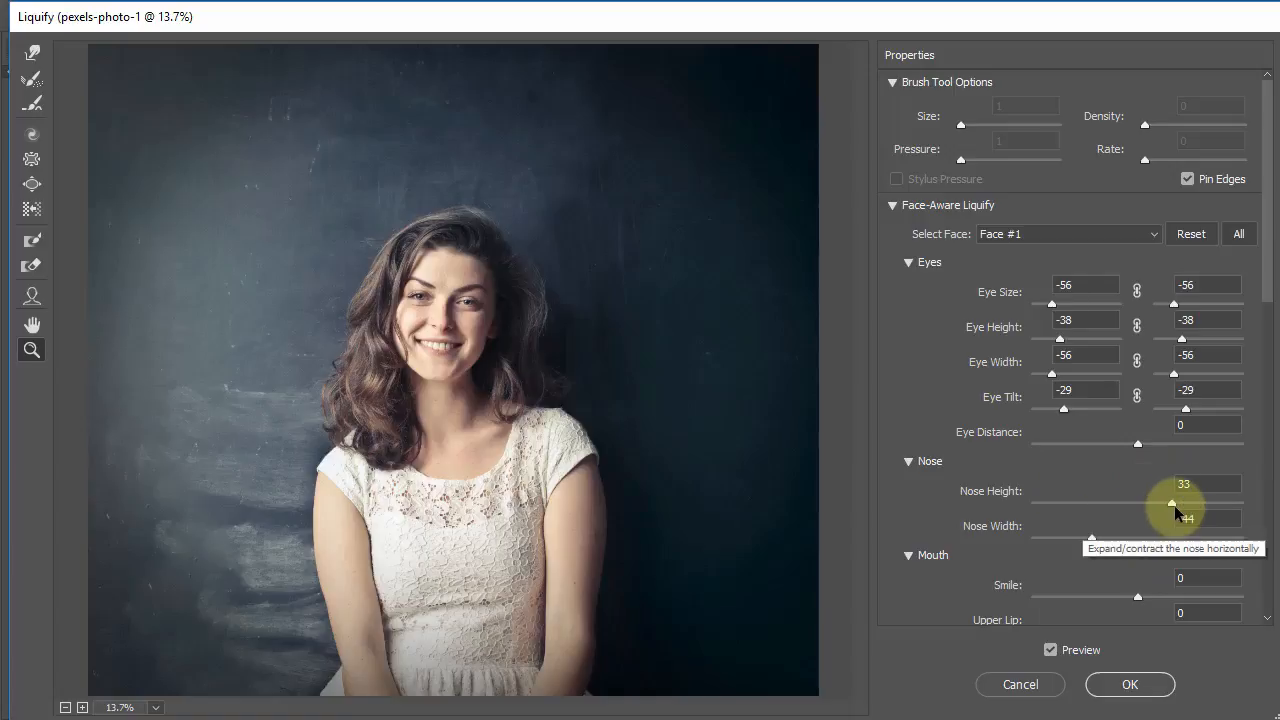
{"action": "mouse_move", "coordinate": [1171, 503]}
{"action": "left_mouse_down"}
{"action": "mouse_move", "coordinate": [1201, 503]}
{"action": "mouse_move", "coordinate": [1172, 504]}
{"action": "left_mouse_up"}
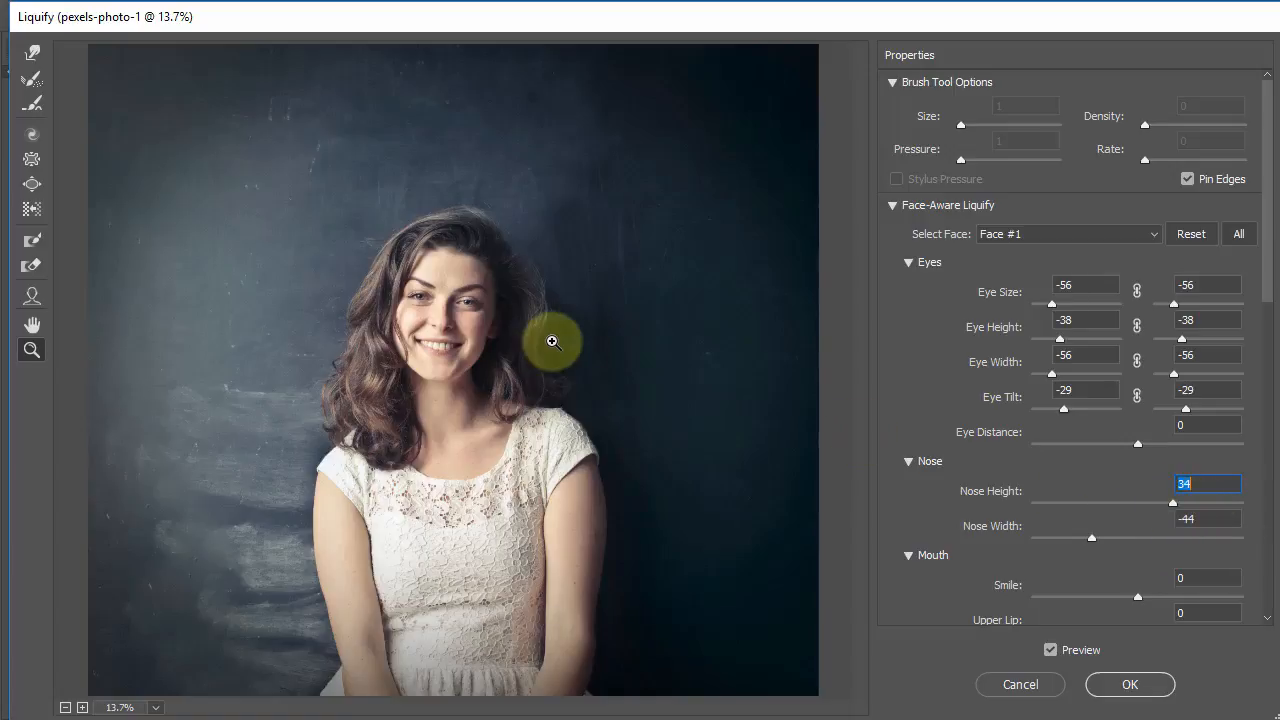
{"action": "left_click_drag", "start_coordinate": [359, 218], "coordinate": [559, 411]}
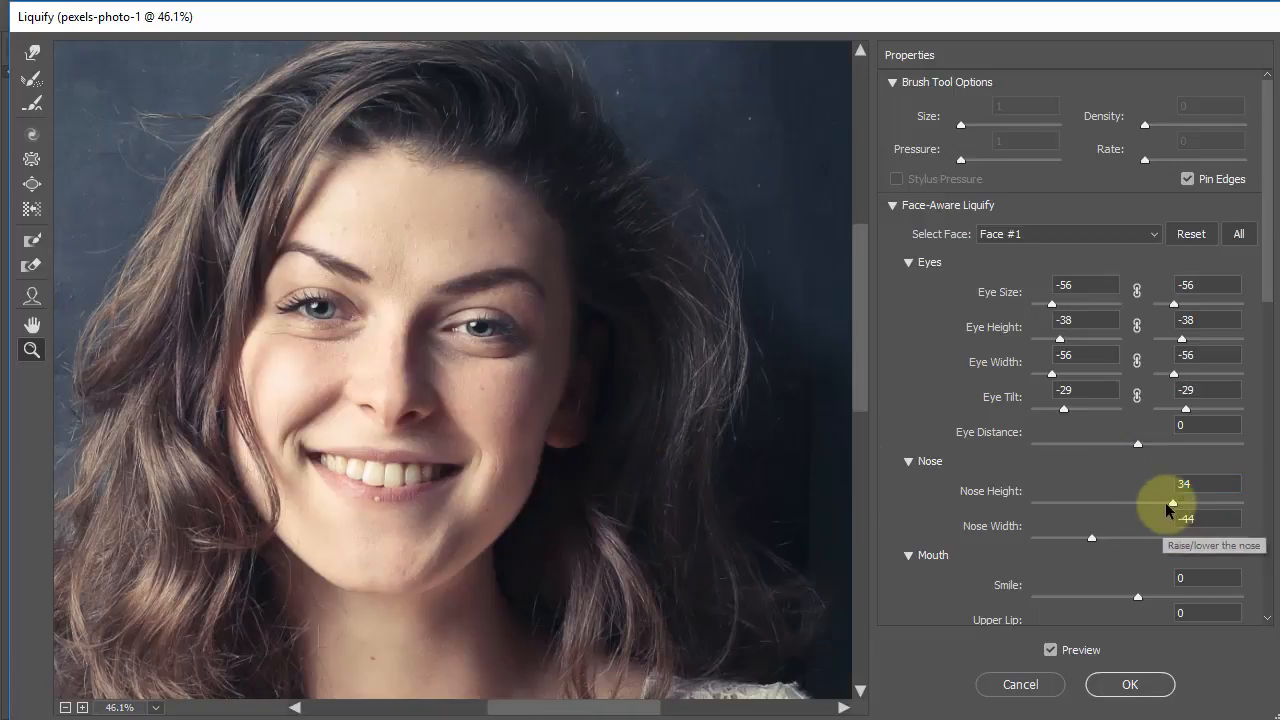
{"action": "left_click_drag", "start_coordinate": [1175, 508], "coordinate": [1201, 498]}
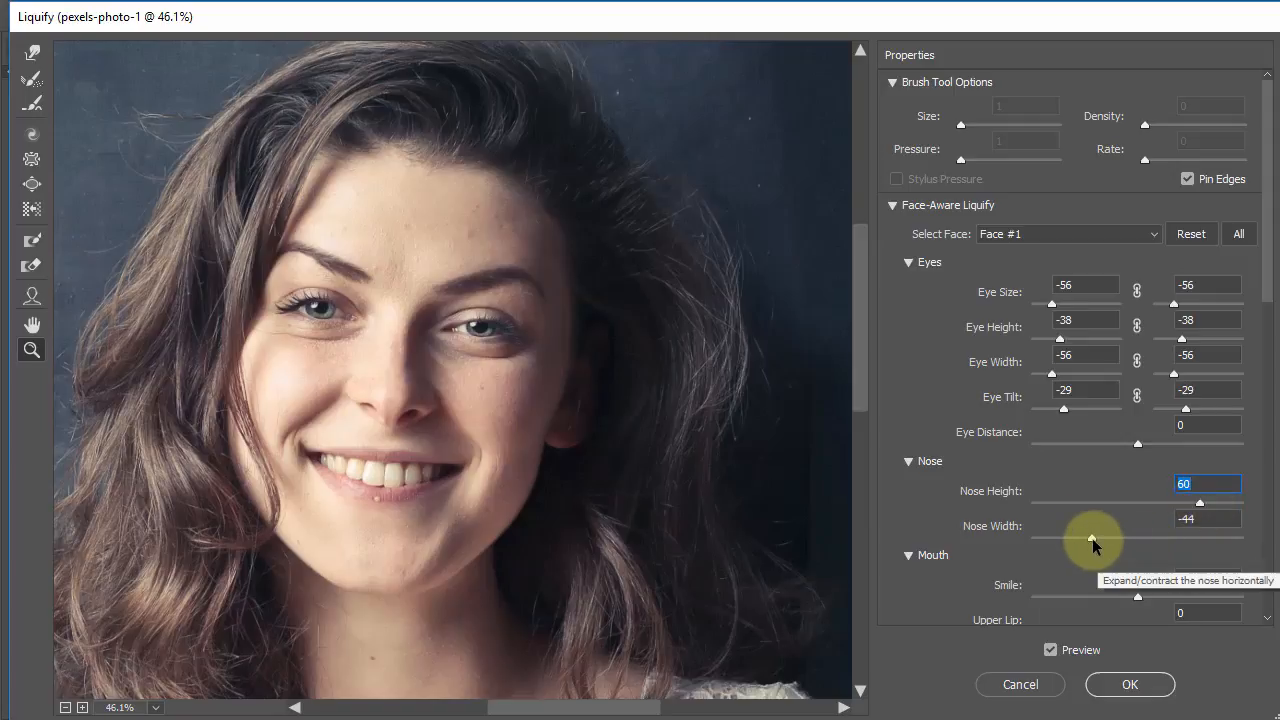
{"action": "left_click_drag", "start_coordinate": [1092, 538], "coordinate": [1066, 556]}
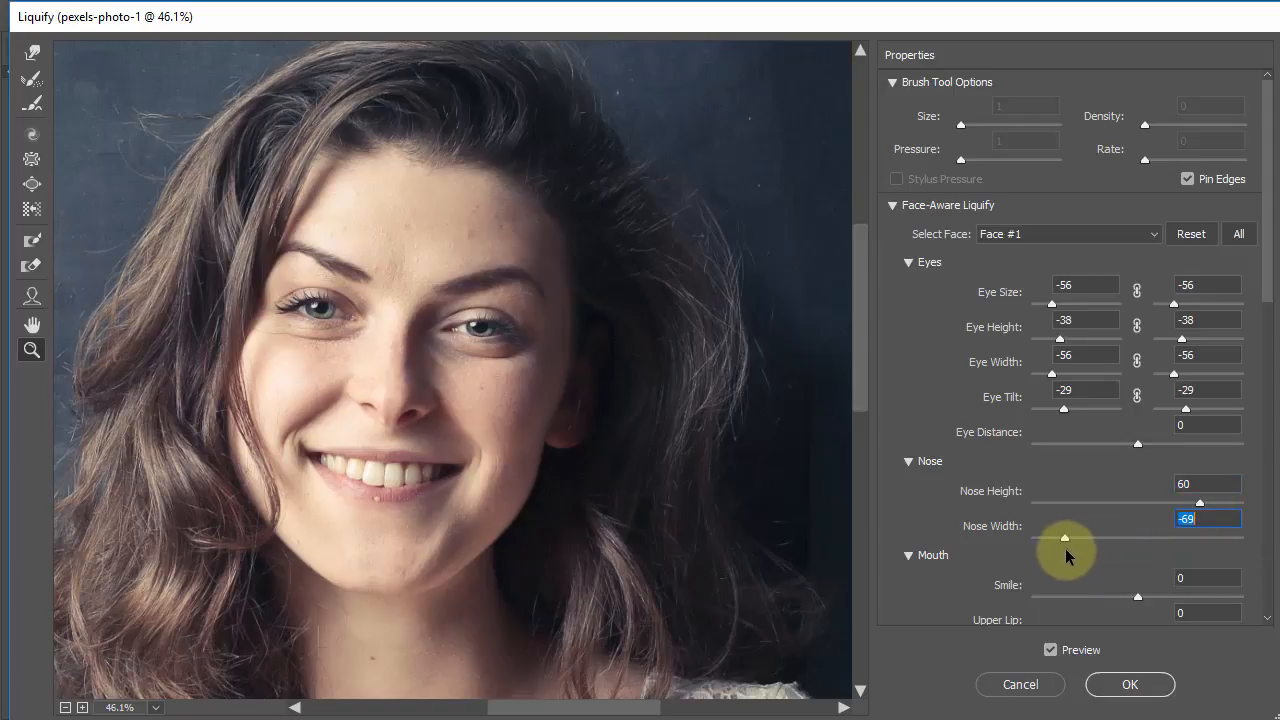
{"action": "left_click", "coordinate": [1138, 685]}
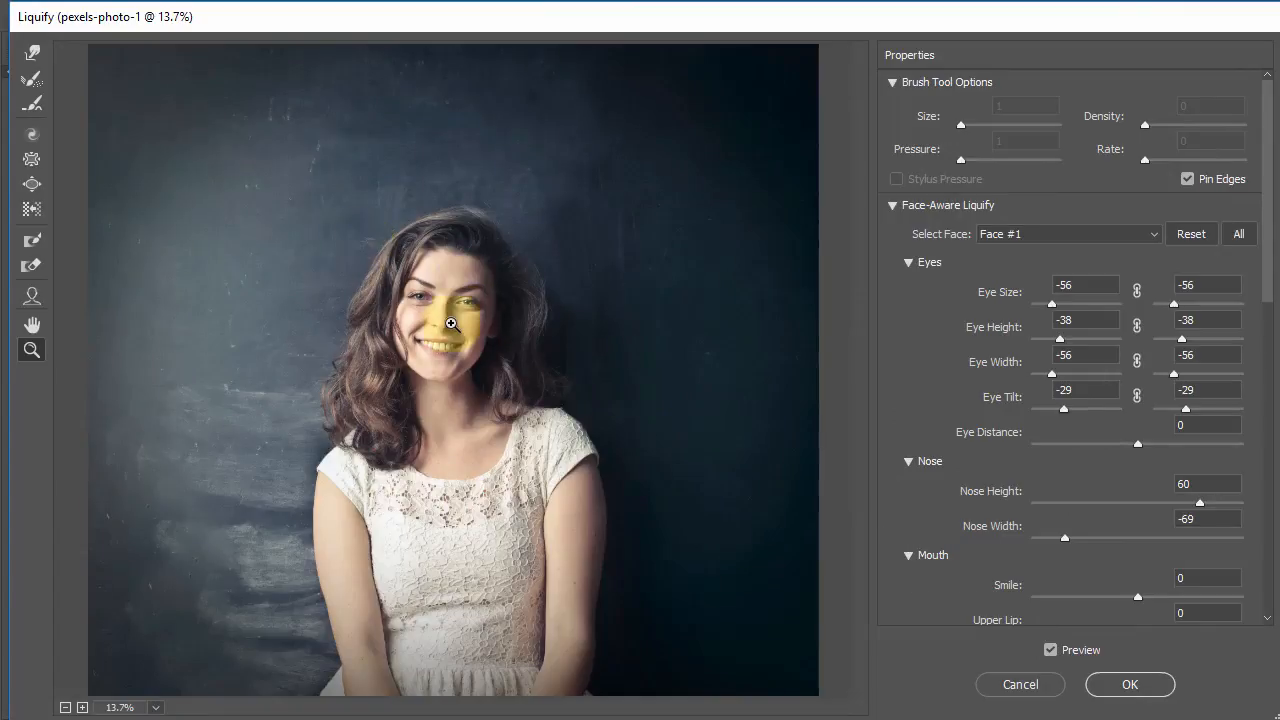
Step: Edit the Liquify smart filter again, setting Smile to -13, Nose Height to 66 and Nose Width to -61, and apply it
{"action": "left_click", "coordinate": [543, 422]}
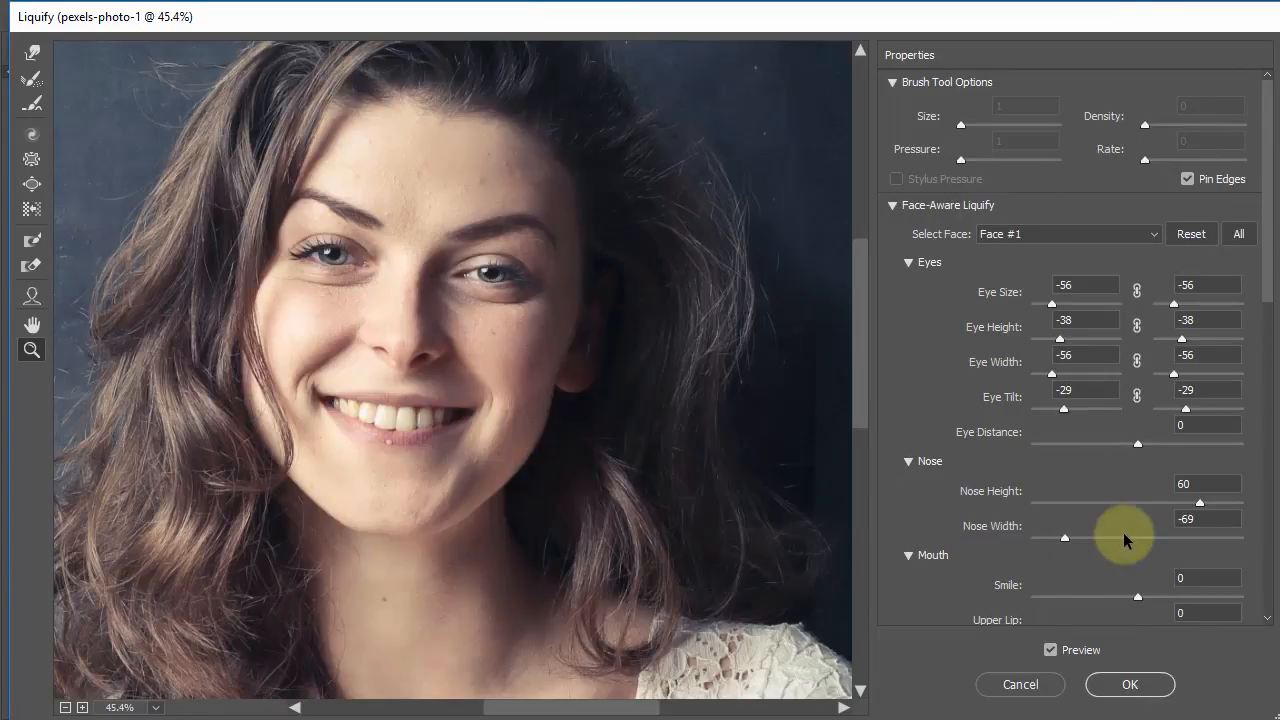
{"action": "left_click_drag", "start_coordinate": [1139, 597], "coordinate": [1124, 611]}
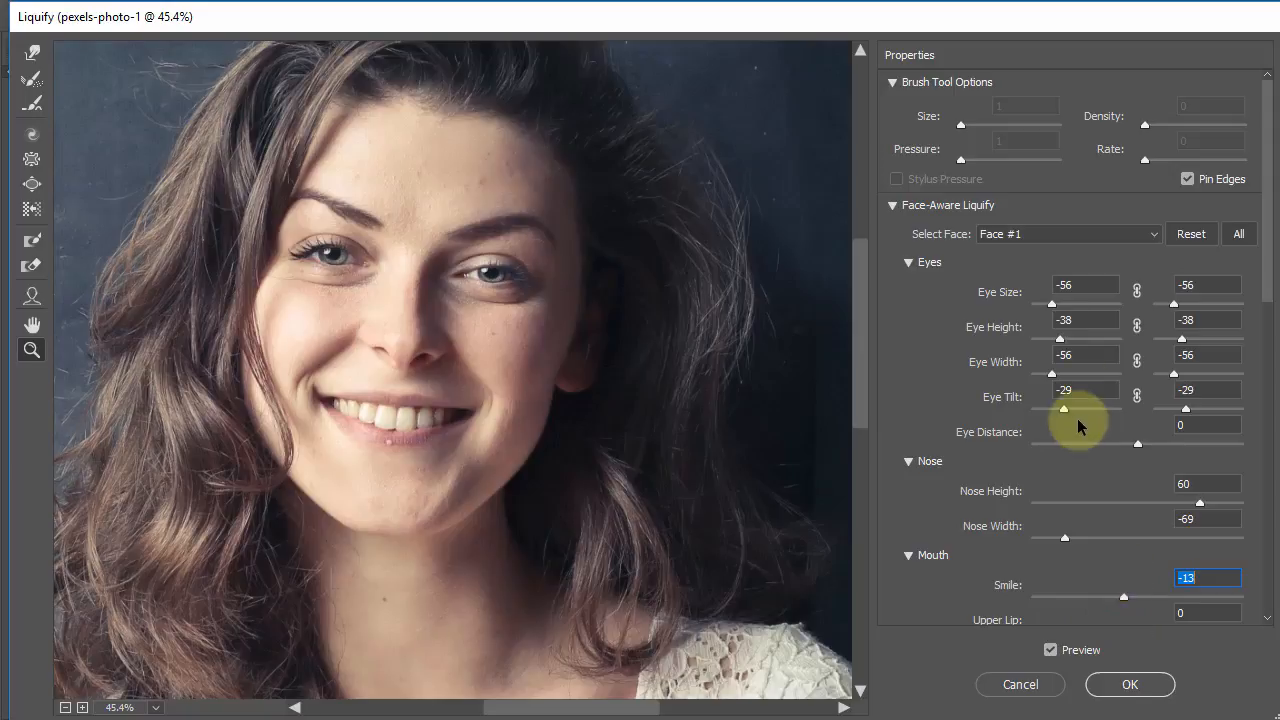
{"action": "left_click_drag", "start_coordinate": [1262, 286], "coordinate": [1263, 449]}
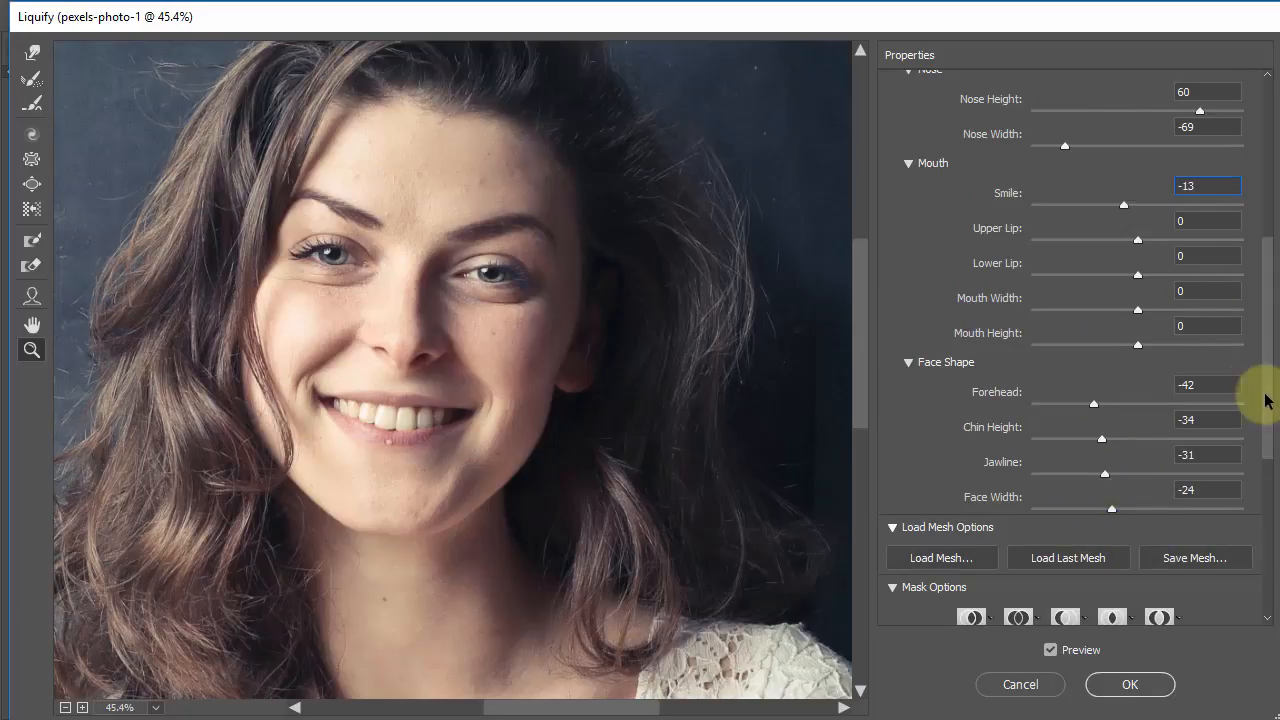
{"action": "left_click_drag", "start_coordinate": [1267, 387], "coordinate": [1226, 316]}
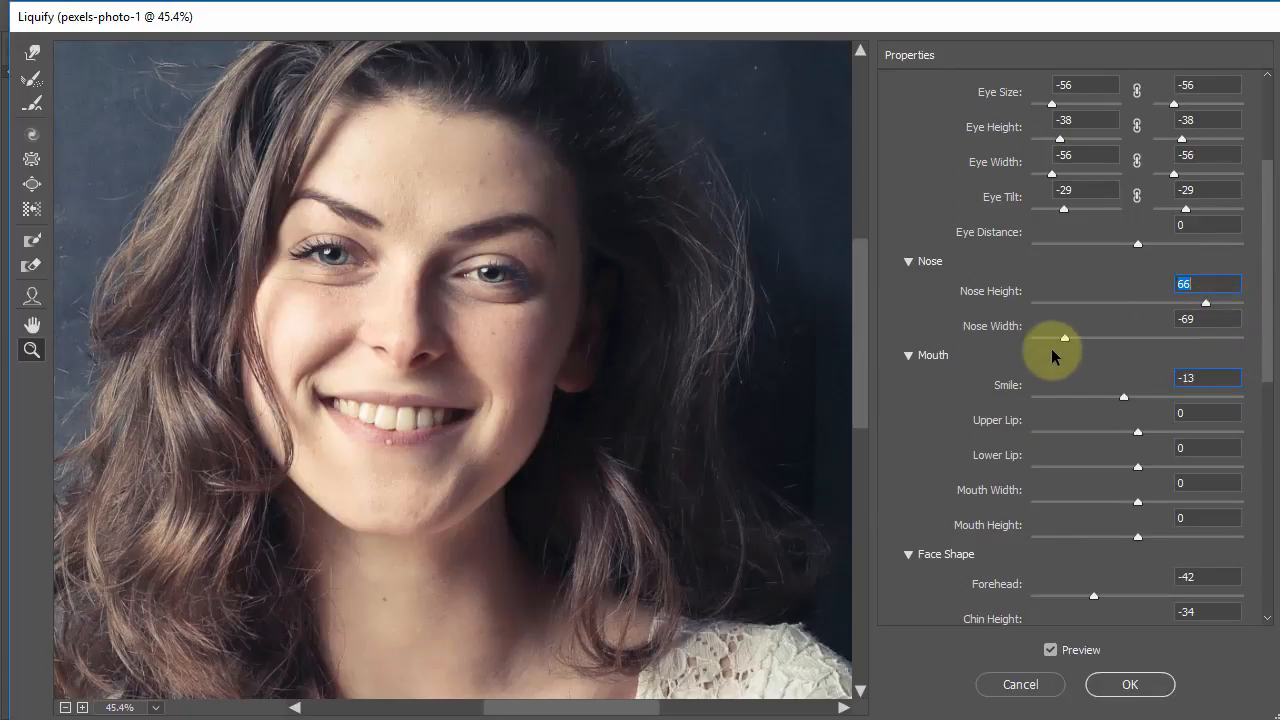
{"action": "mouse_move", "coordinate": [1064, 342]}
{"action": "left_mouse_down"}
{"action": "mouse_move", "coordinate": [1111, 343]}
{"action": "mouse_move", "coordinate": [1074, 346]}
{"action": "left_mouse_up"}
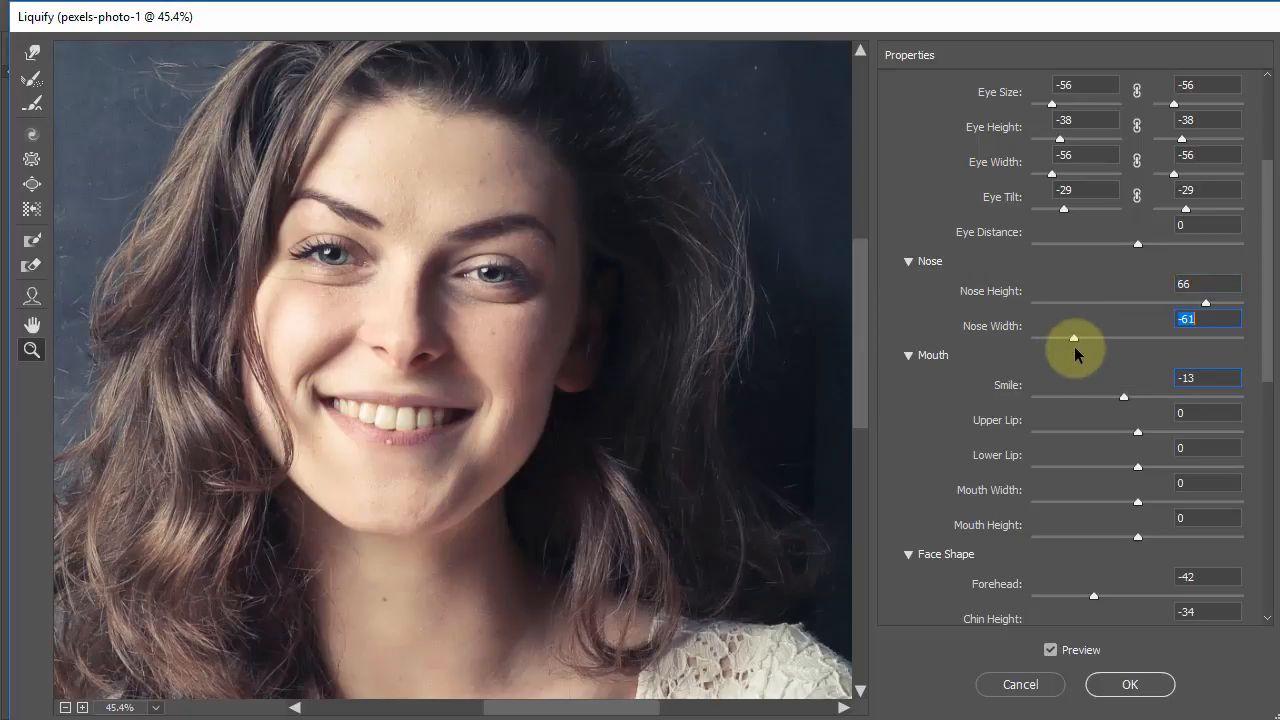
{"action": "left_click", "coordinate": [1118, 680]}
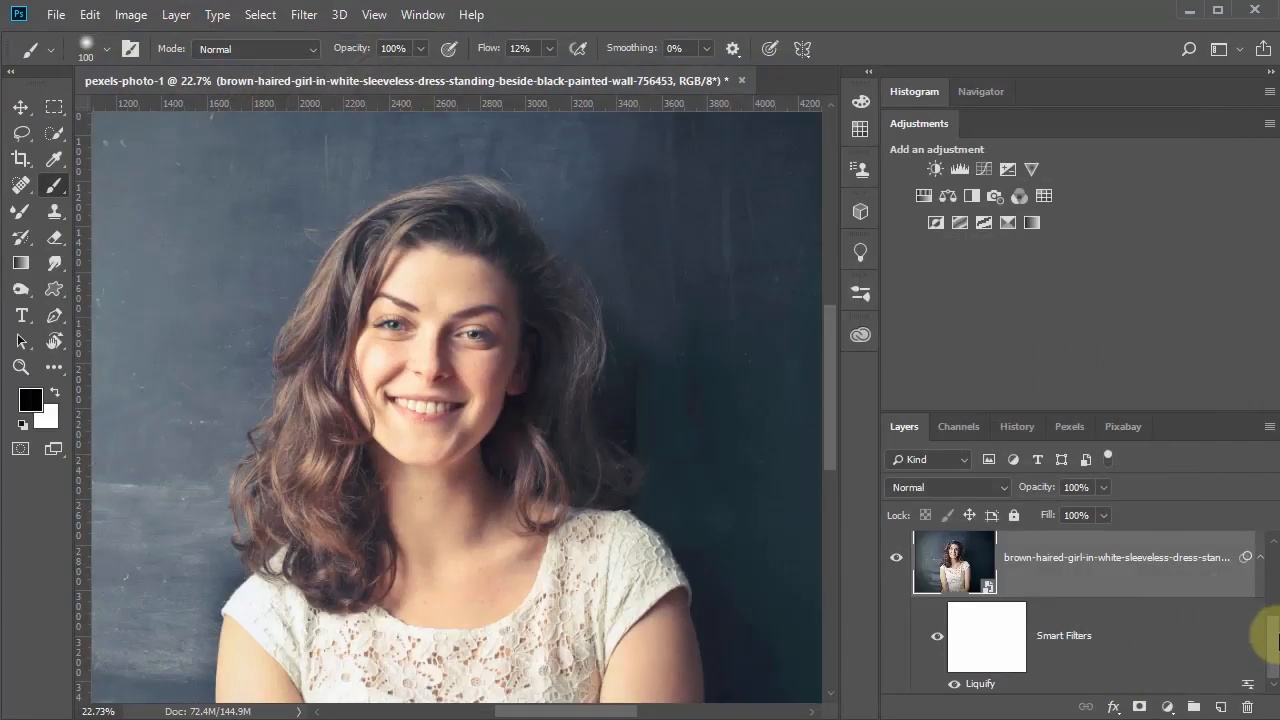
Step: Toggle the visibility of the individual Liquify filter to compare the face before and after
{"action": "left_click", "coordinate": [957, 689]}
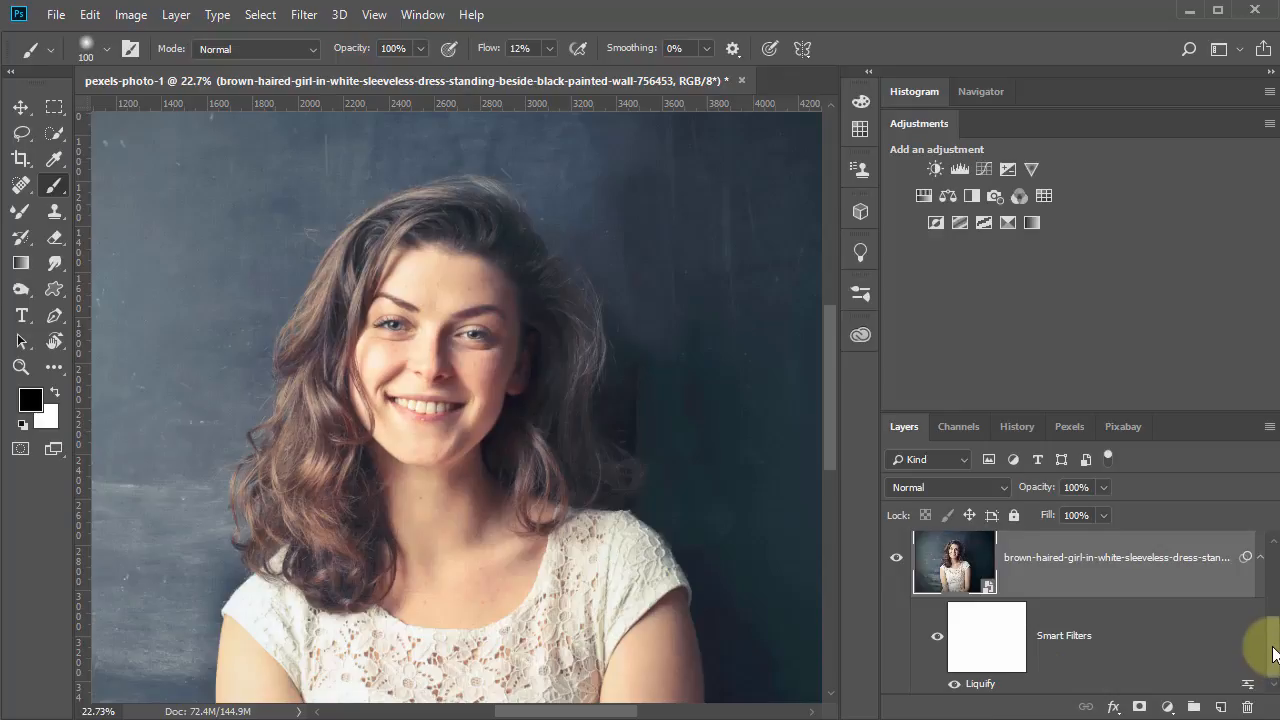
{"action": "mouse_move", "coordinate": [1273, 648]}
{"action": "left_mouse_down"}
{"action": "mouse_move", "coordinate": [1277, 580]}
{"action": "mouse_move", "coordinate": [1277, 664]}
{"action": "left_mouse_up"}
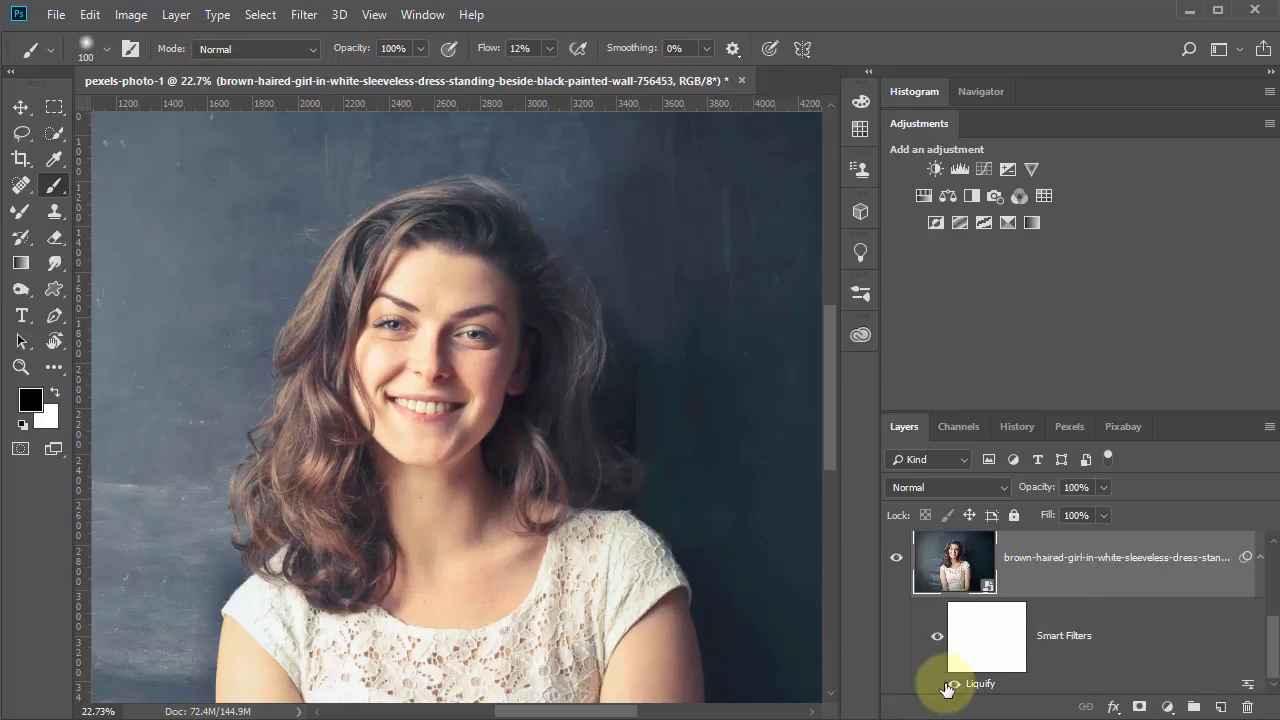
{"action": "left_click", "coordinate": [954, 686]}
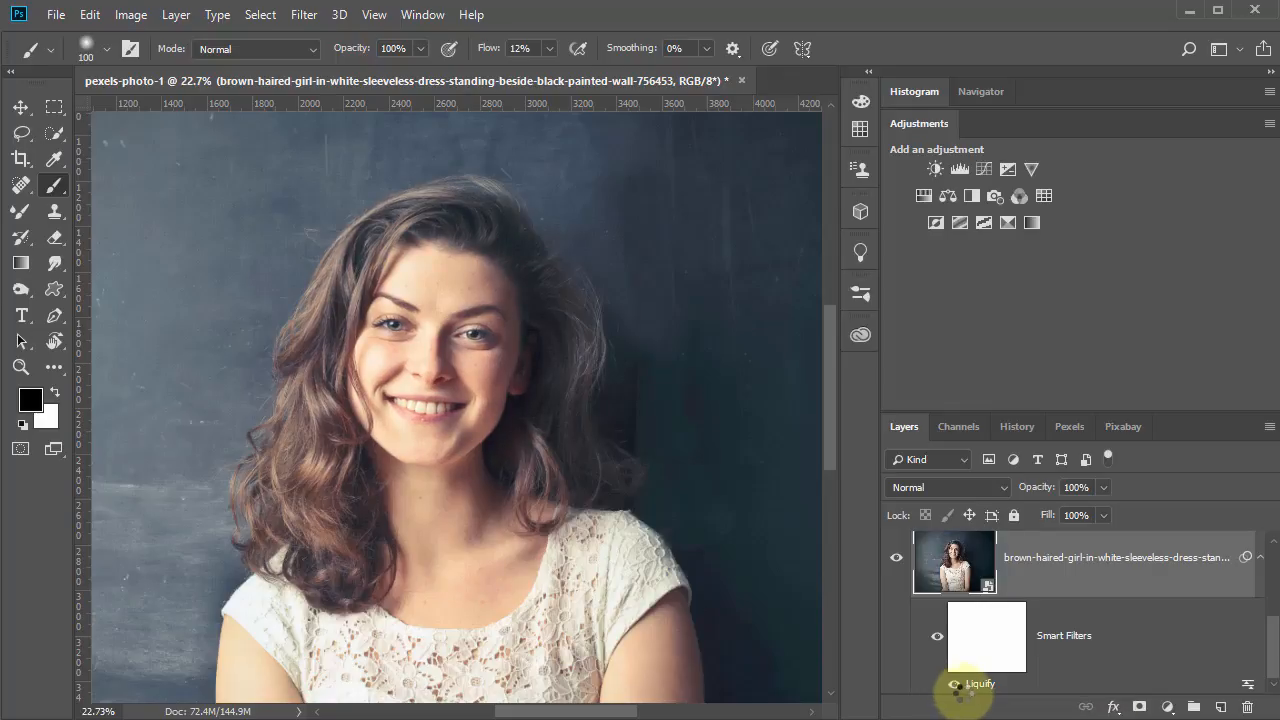
{"action": "left_click", "coordinate": [955, 685]}
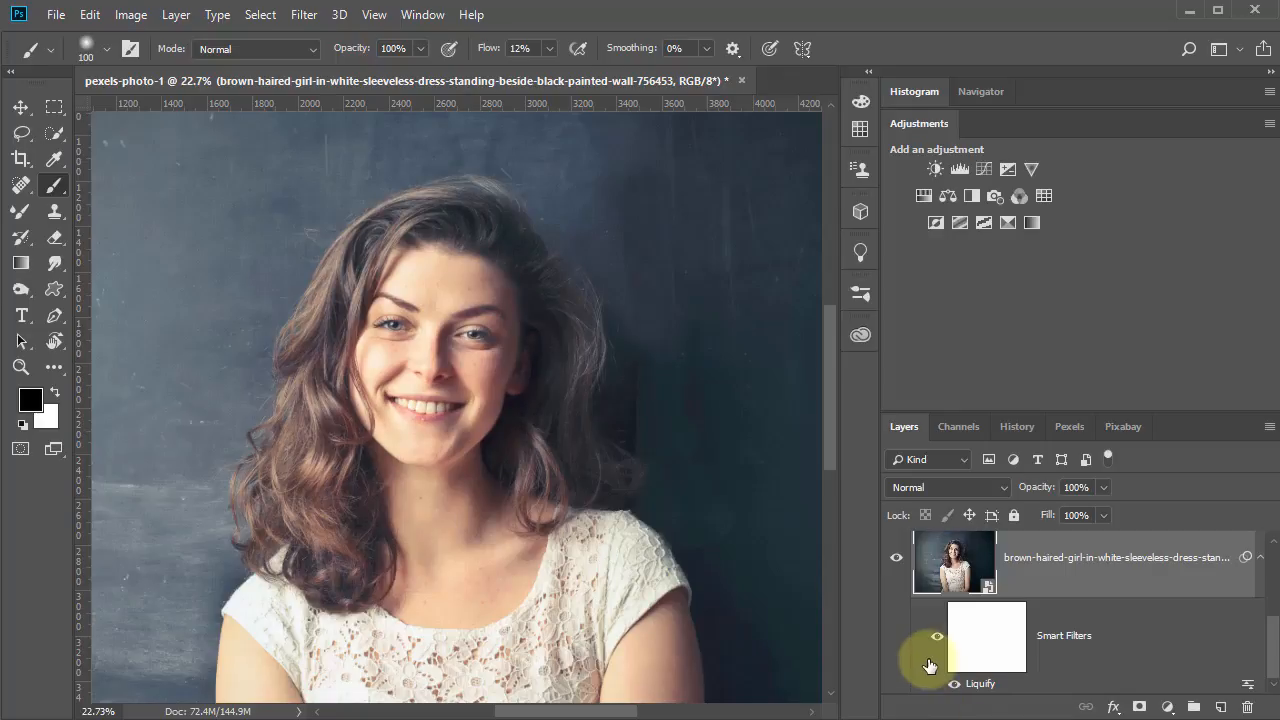
Step: Open the smart object's source image and close it again, and recheck the portrait with the Liquify filter hidden and shown
{"action": "double_click", "coordinate": [952, 575]}
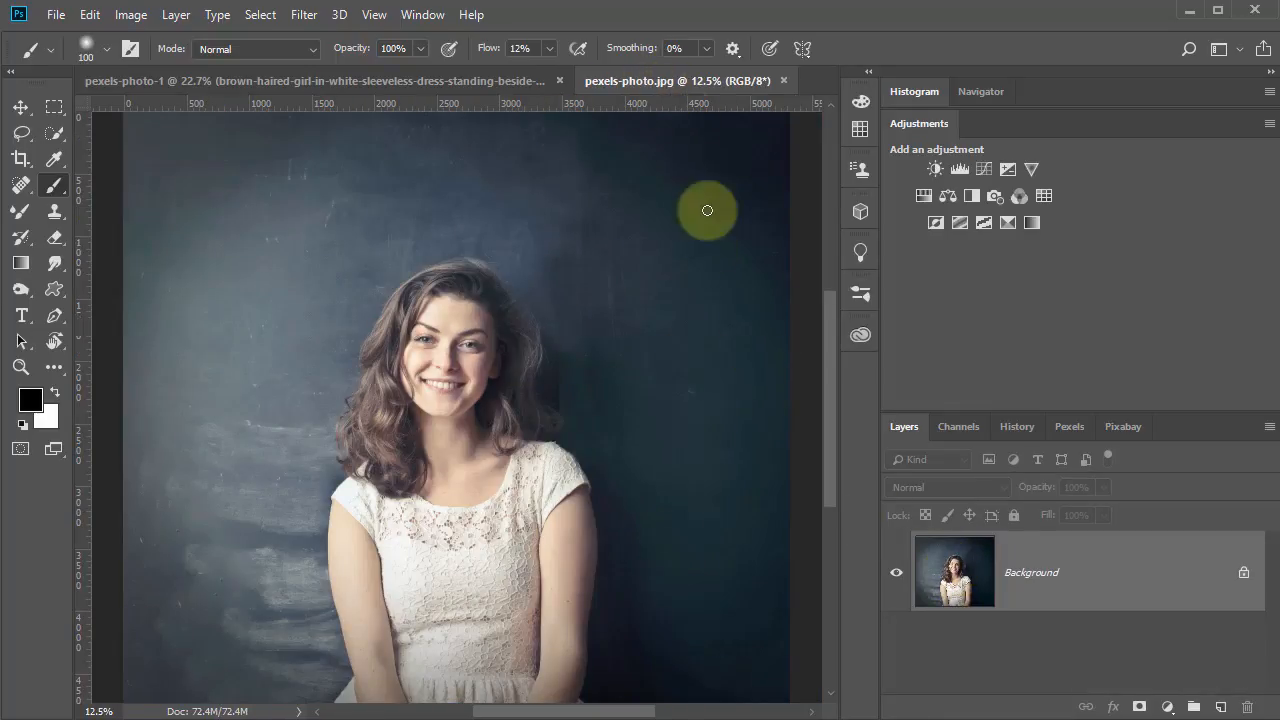
{"action": "left_click", "coordinate": [783, 80]}
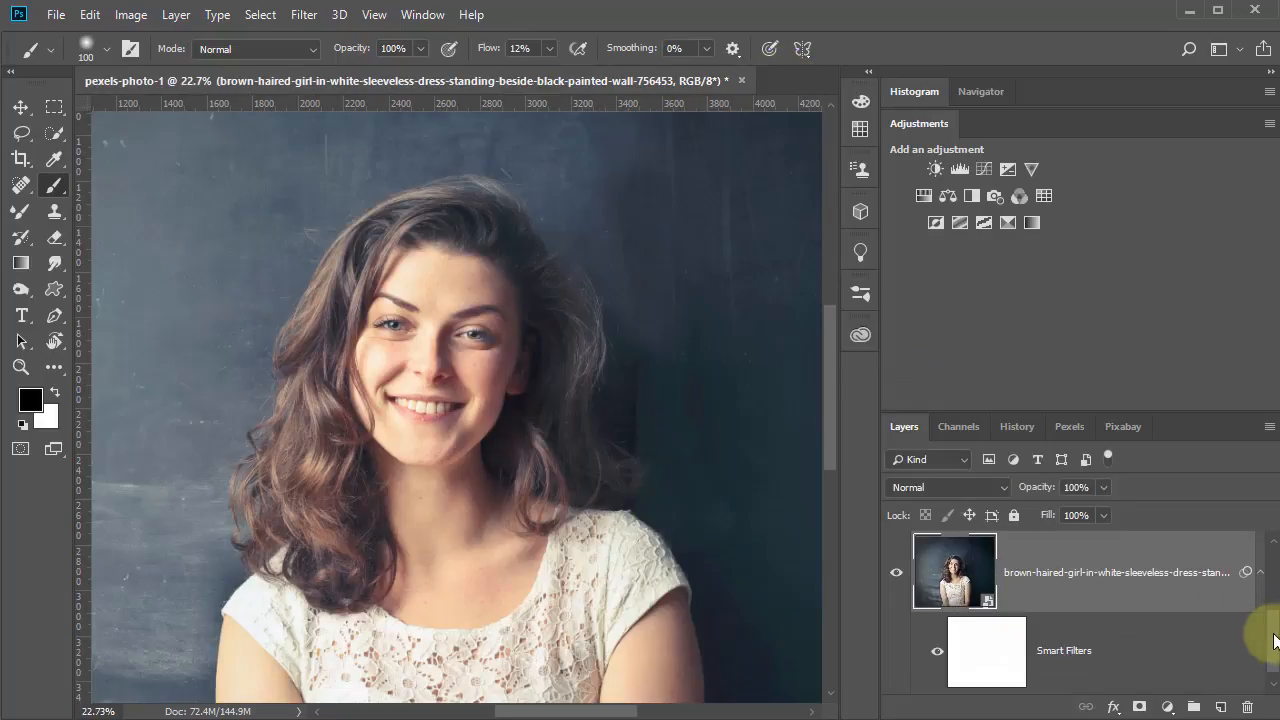
{"action": "scroll", "coordinate": [1257, 634], "scroll_direction": "down", "scroll_amount": 1}
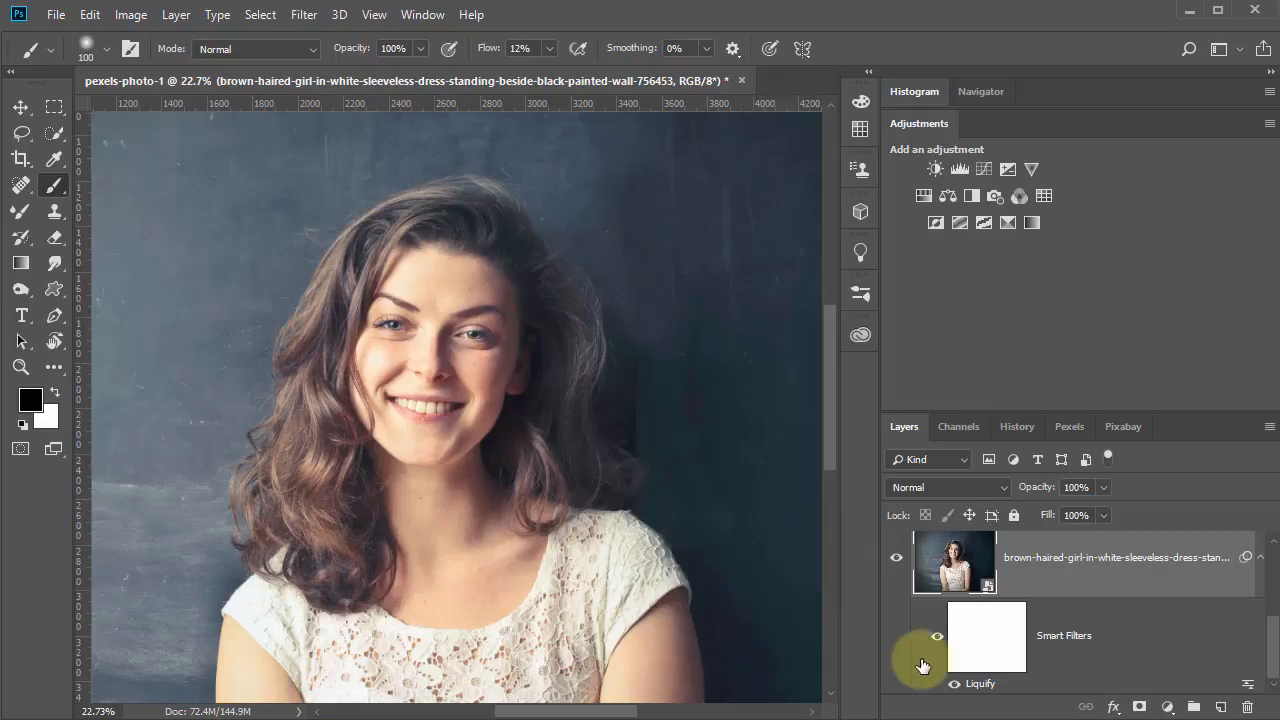
{"action": "left_click", "coordinate": [955, 686]}
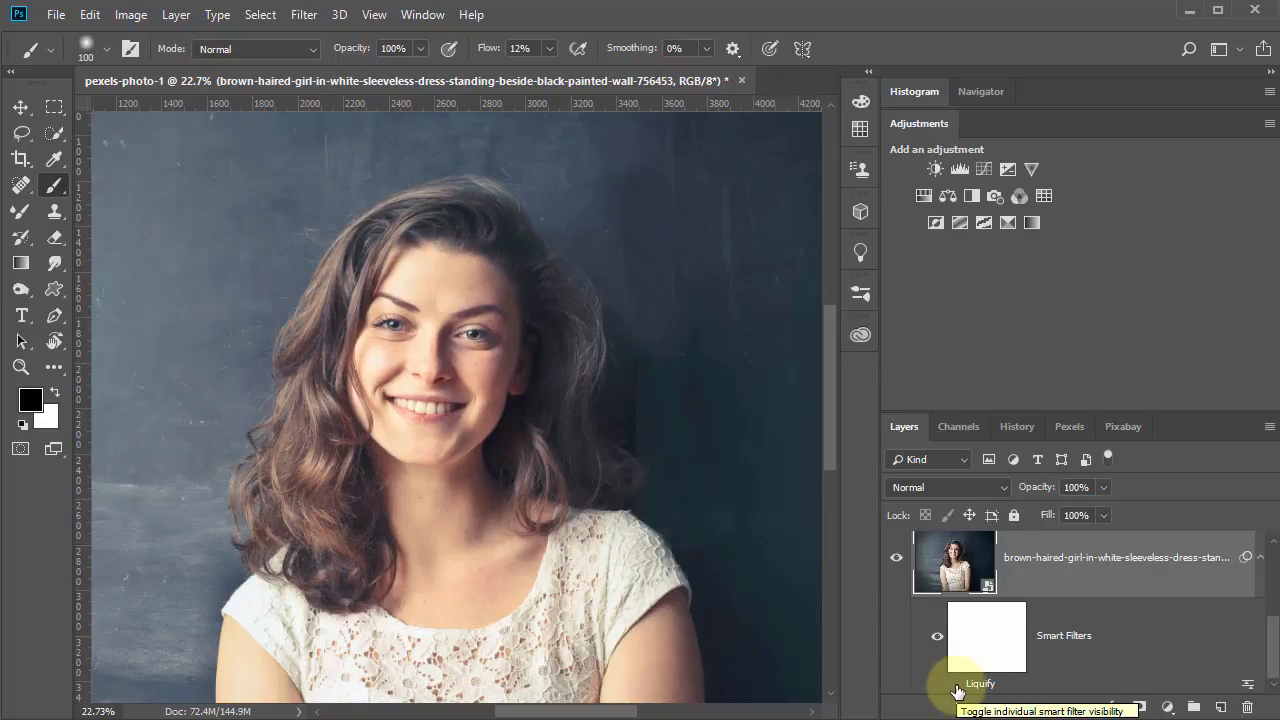
{"action": "left_click", "coordinate": [955, 686]}
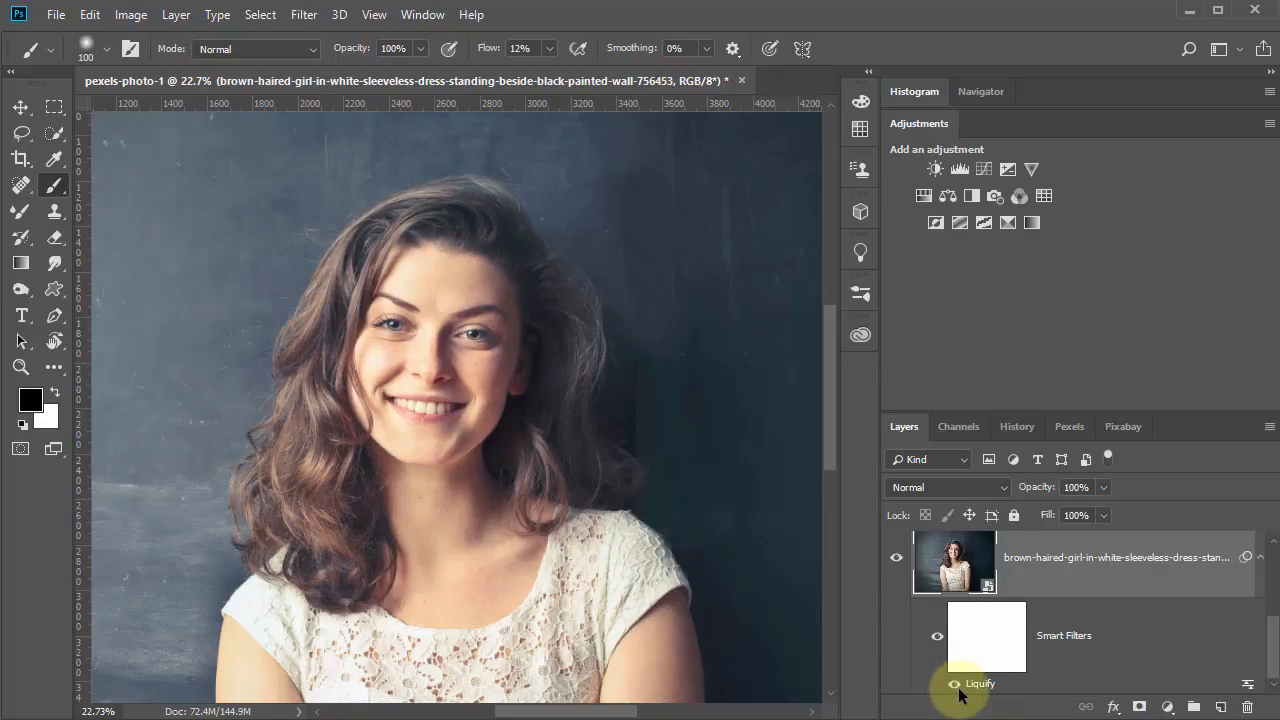
{"action": "left_click", "coordinate": [955, 686]}
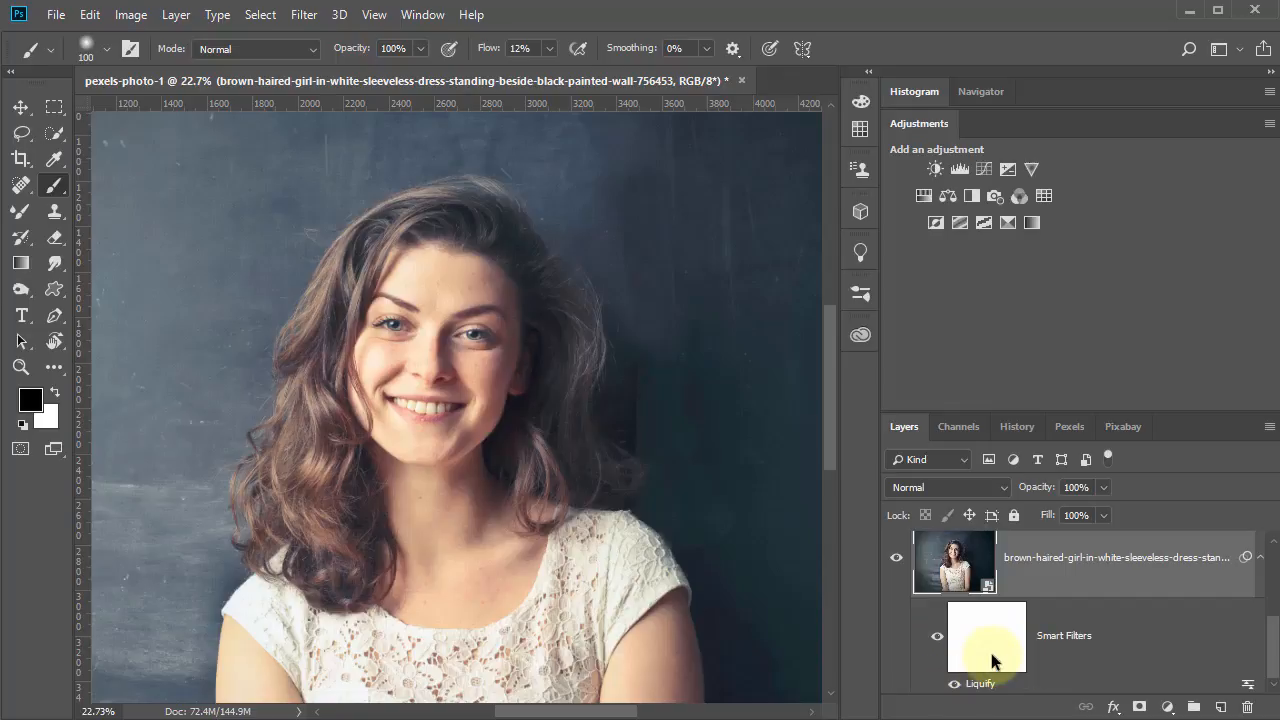
Step: Toggle the visibility of Layer 1 to compare it with the liquified smart object below, leaving the layer visible
{"action": "left_click_drag", "start_coordinate": [1265, 651], "coordinate": [1265, 575]}
{"action": "left_click", "coordinate": [896, 572]}
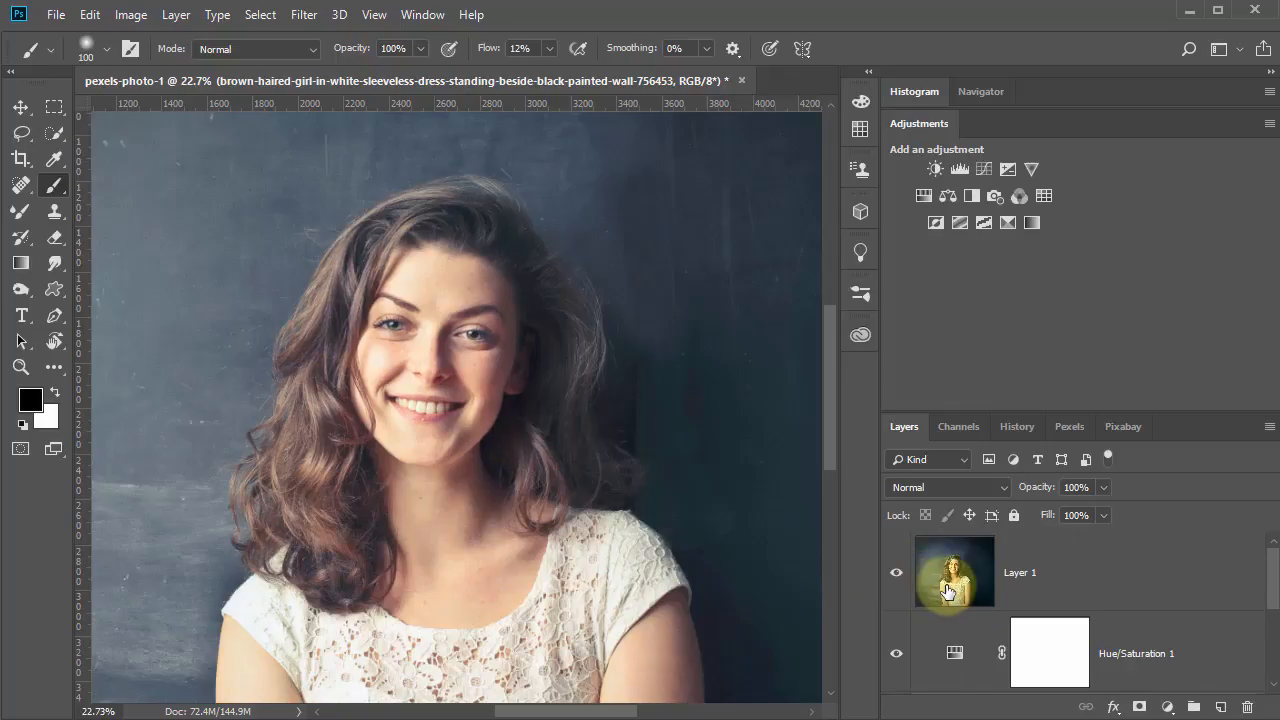
{"action": "left_click", "coordinate": [895, 576]}
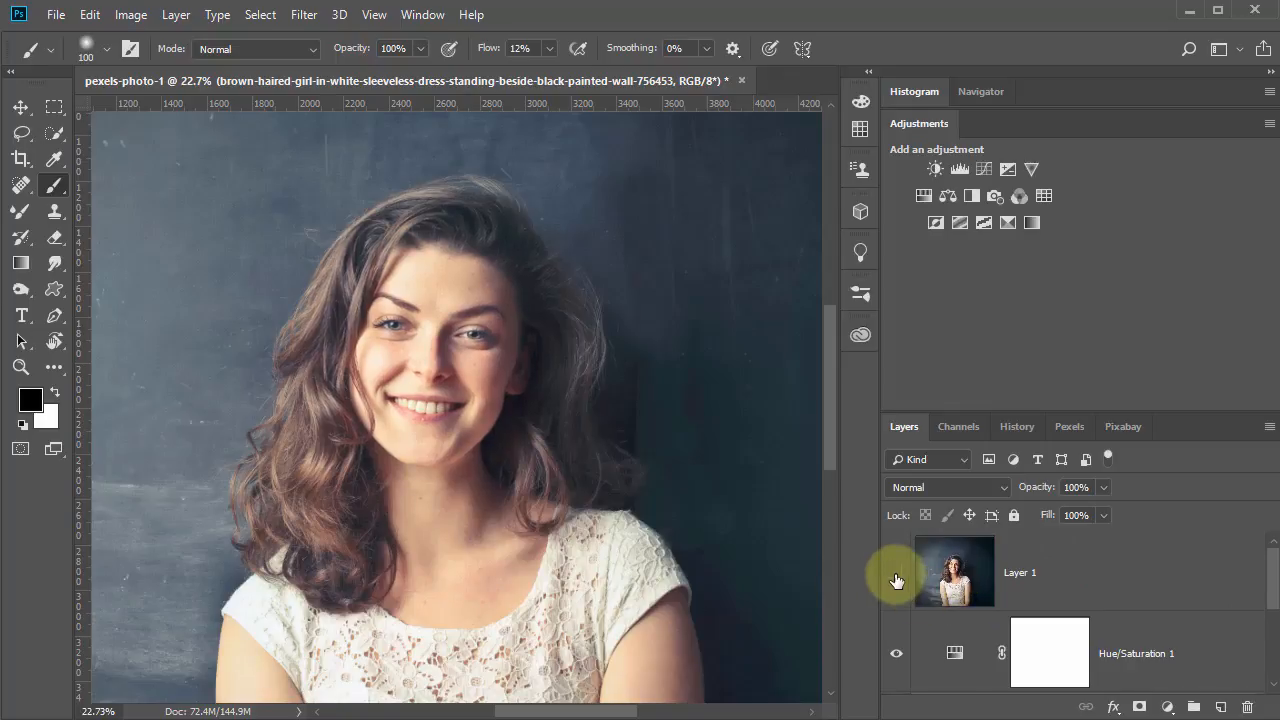
{"action": "left_click", "coordinate": [896, 577]}
{"action": "left_click", "coordinate": [896, 575]}
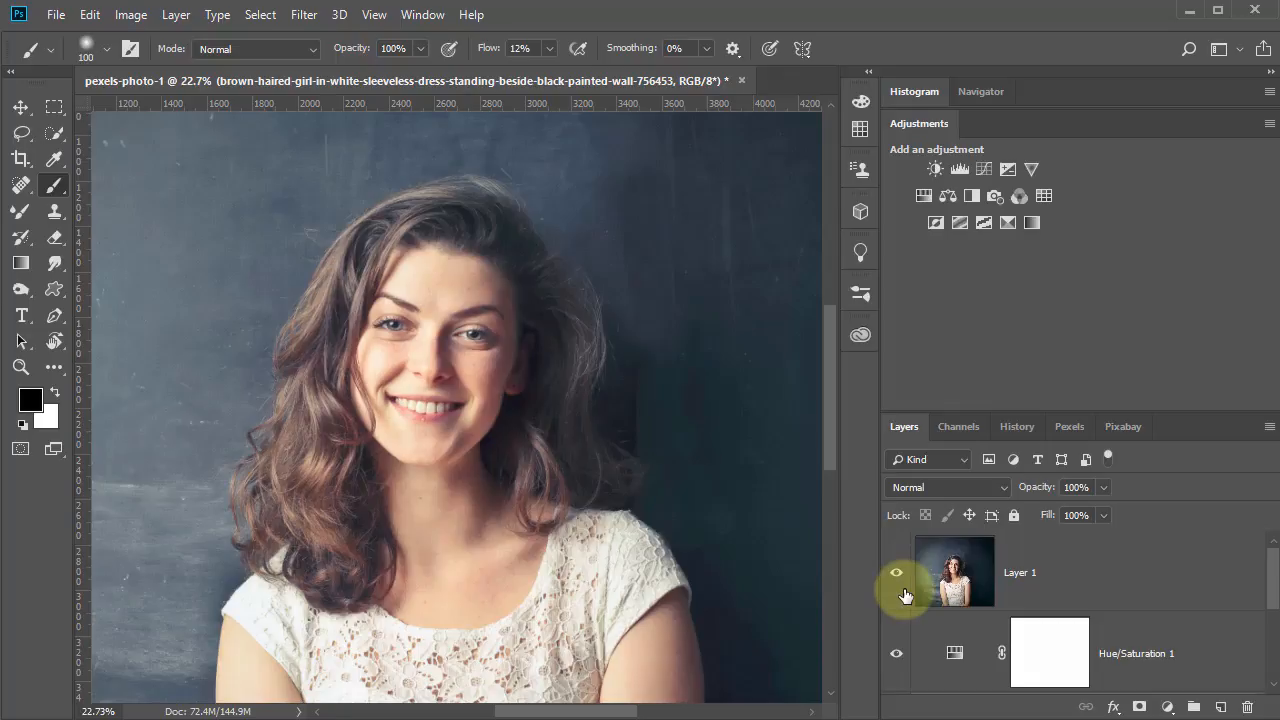